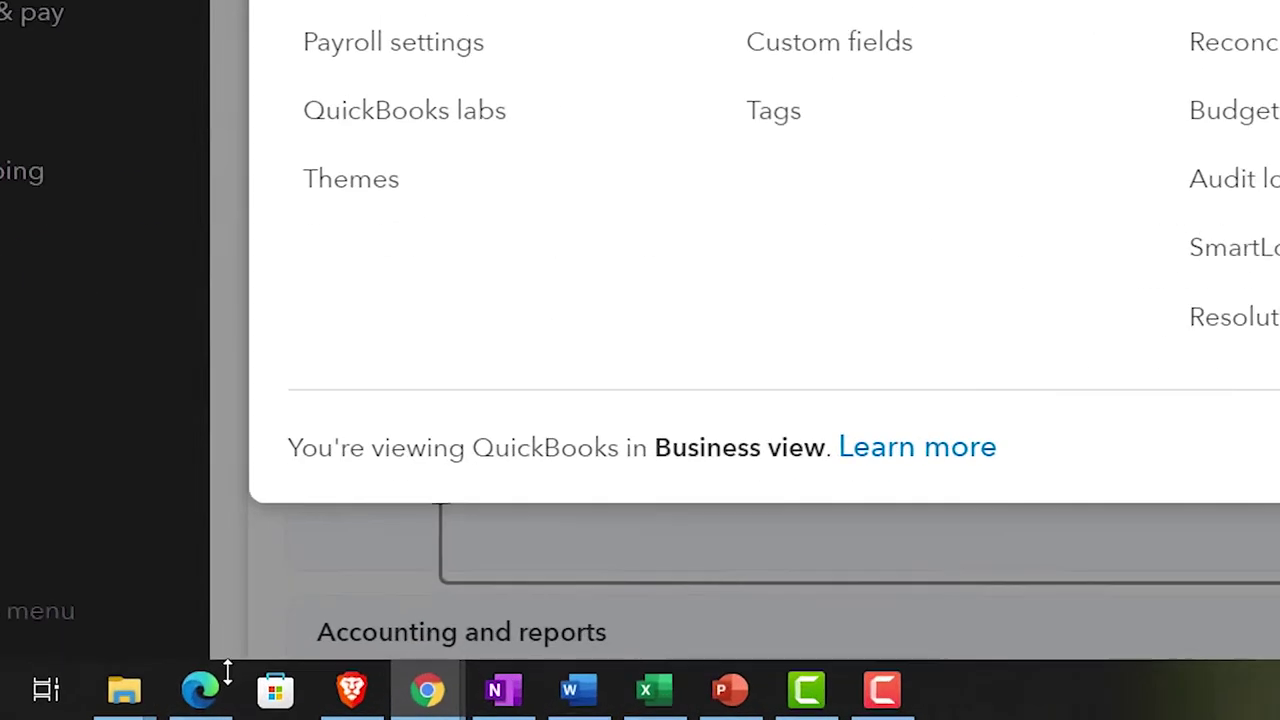
Switch to Edge to view the sample company's dashboard, and return to the Get Great Guitars file in Chrome
click(223, 703)
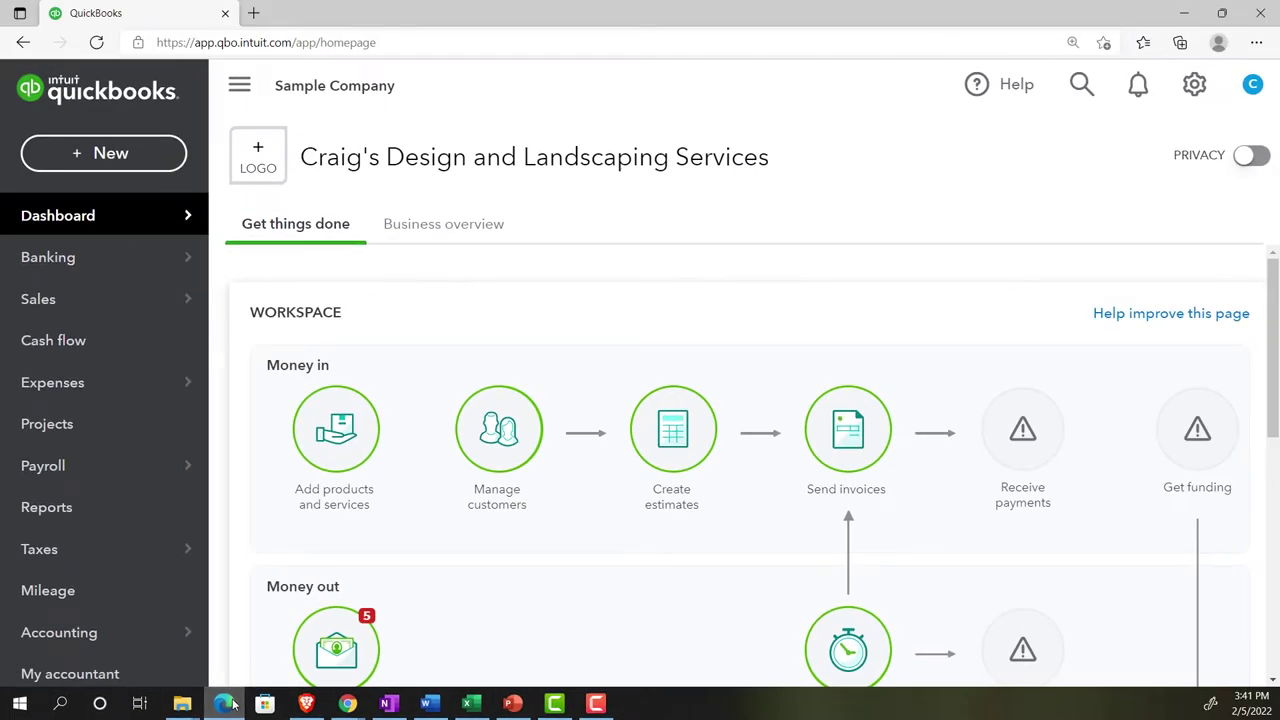
click(225, 703)
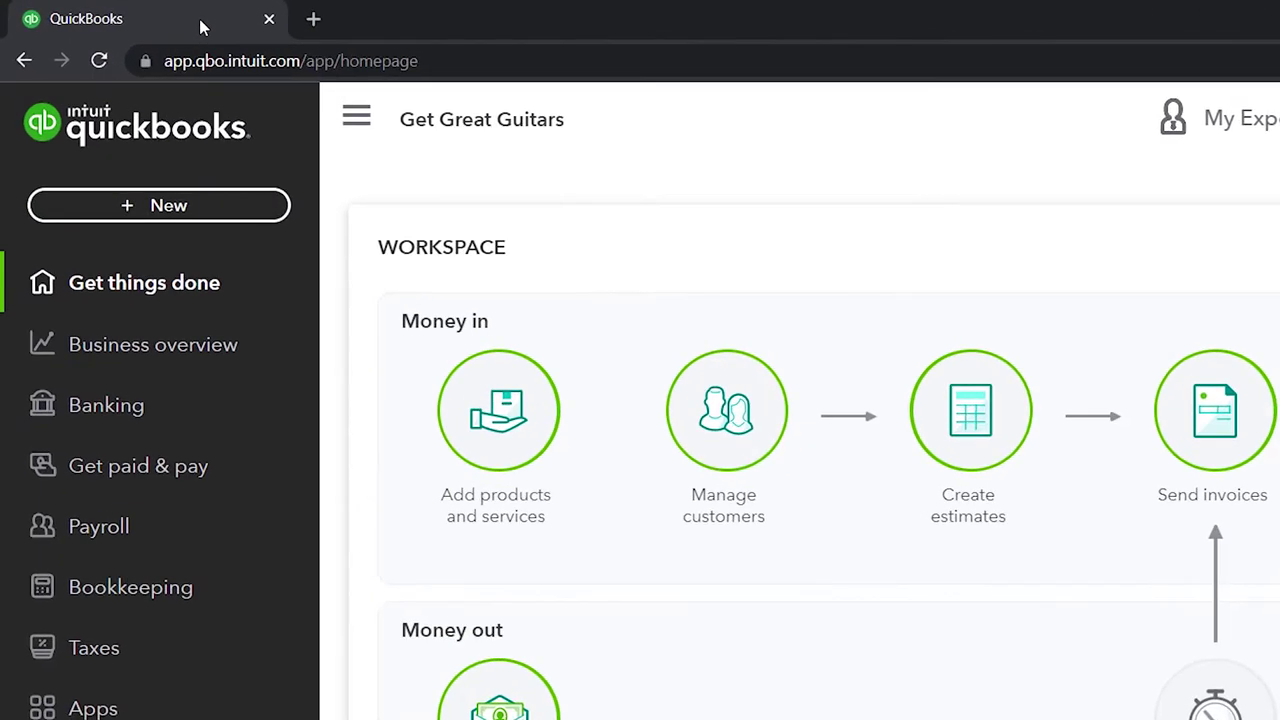
Duplicate the Get Great Guitars QuickBooks browser tab three times
right_click(188, 20)
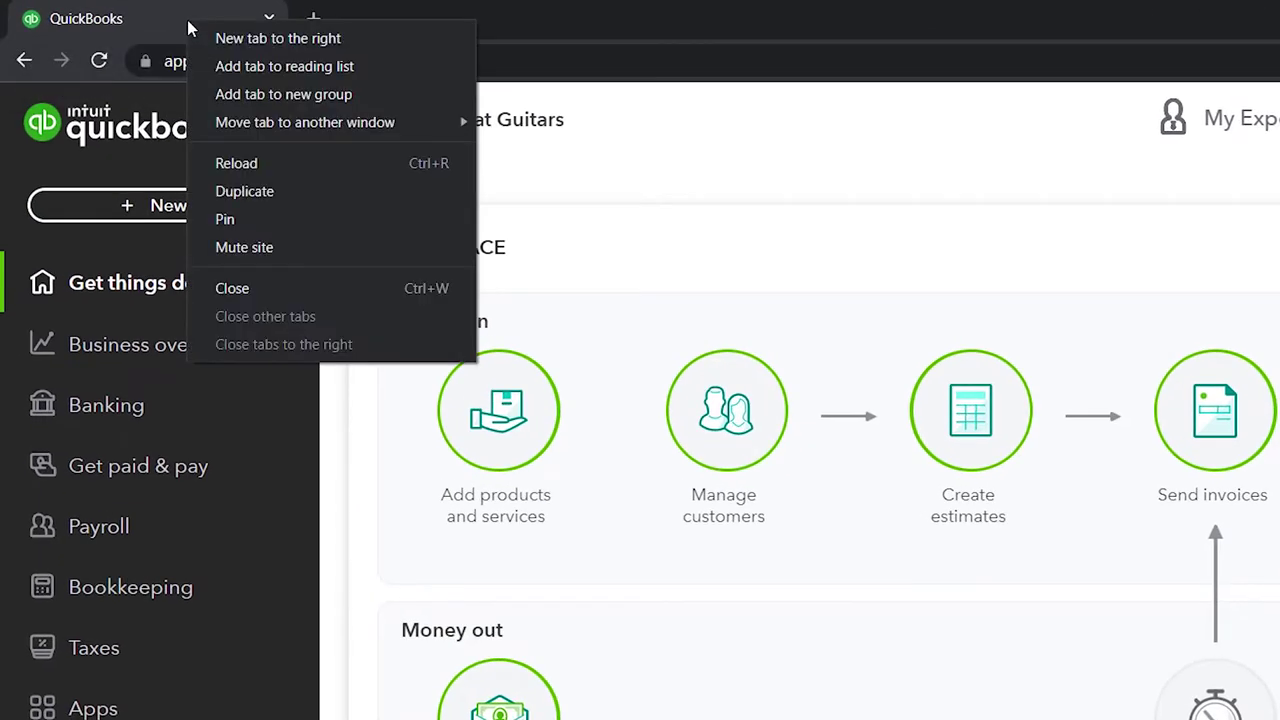
click(257, 189)
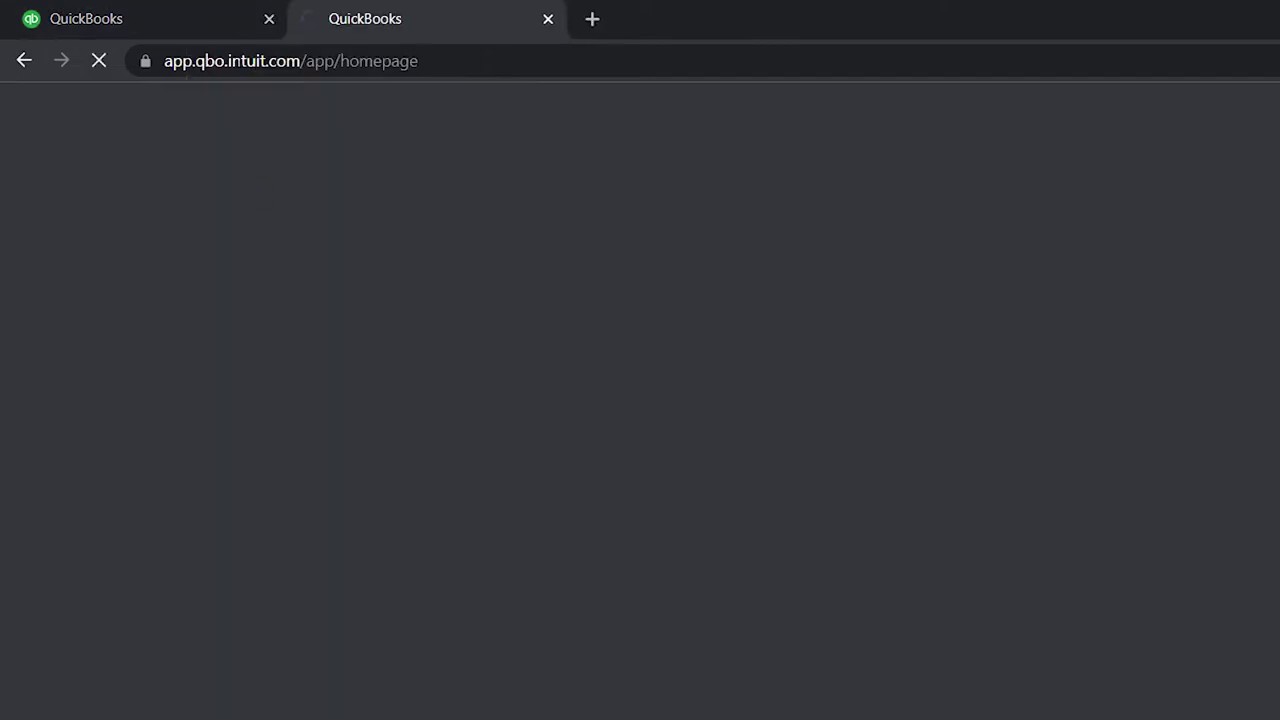
click(212, 31)
right_click(212, 31)
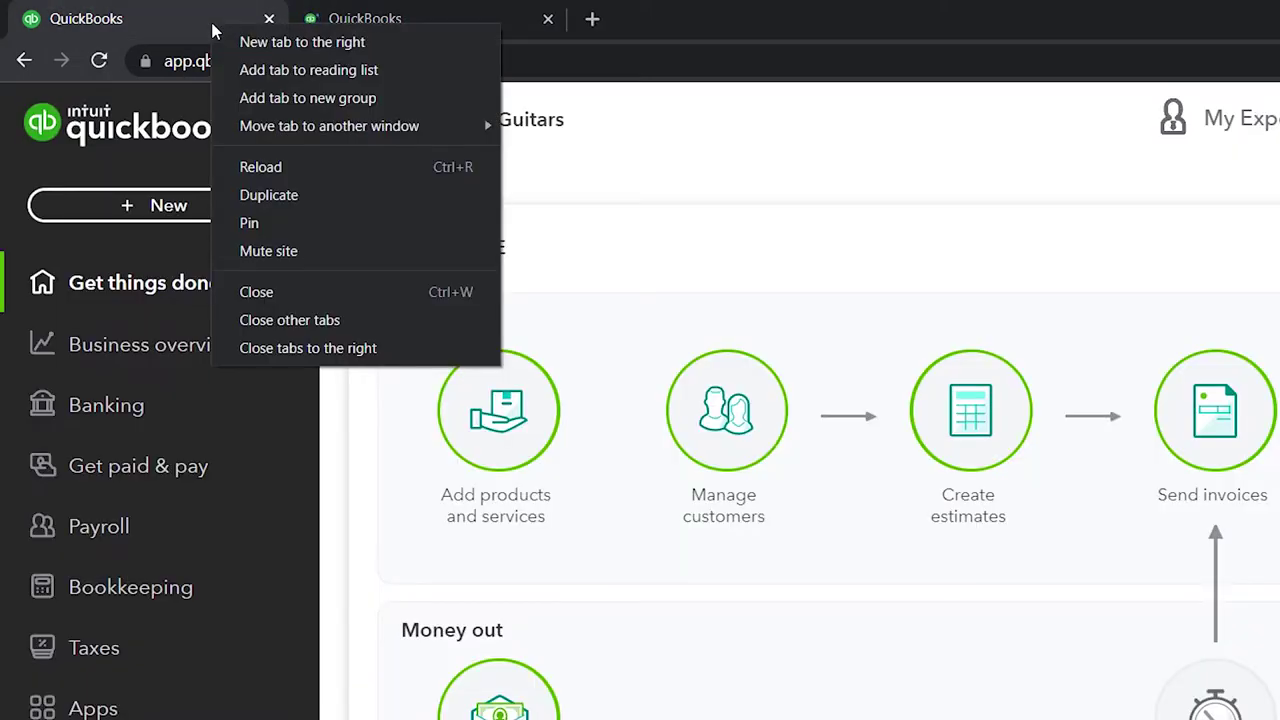
click(268, 195)
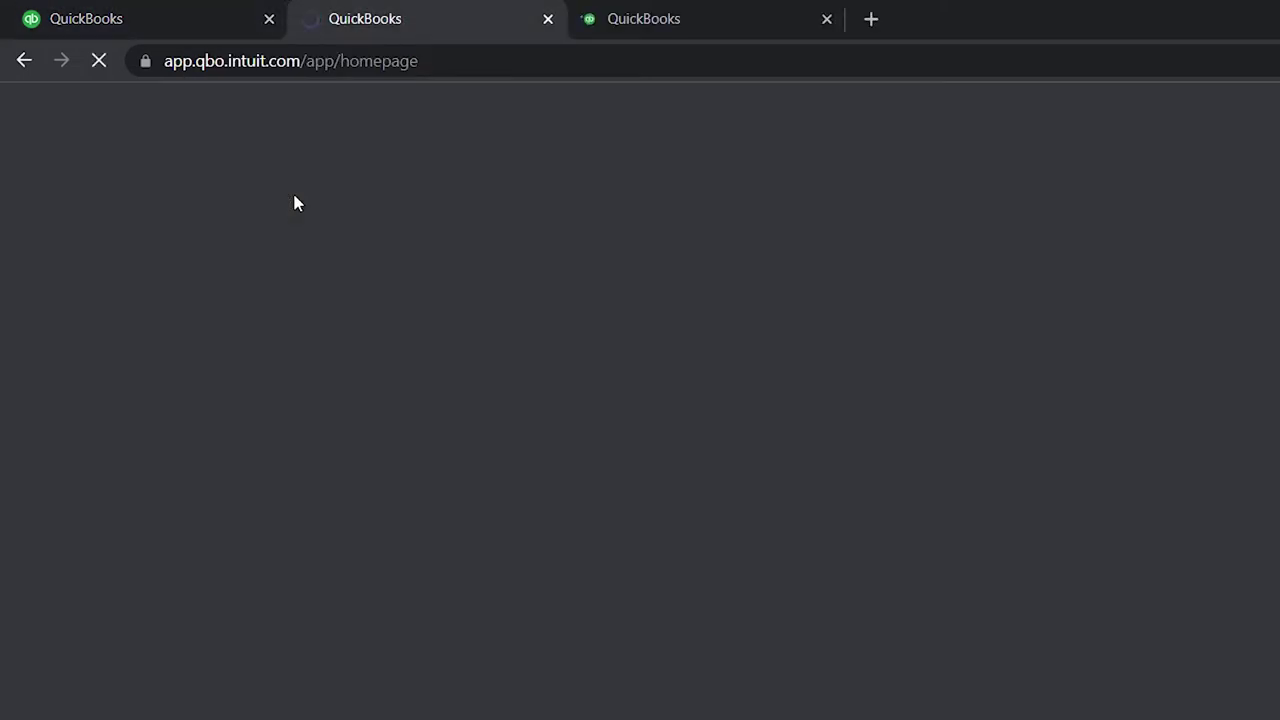
click(208, 22)
right_click(208, 27)
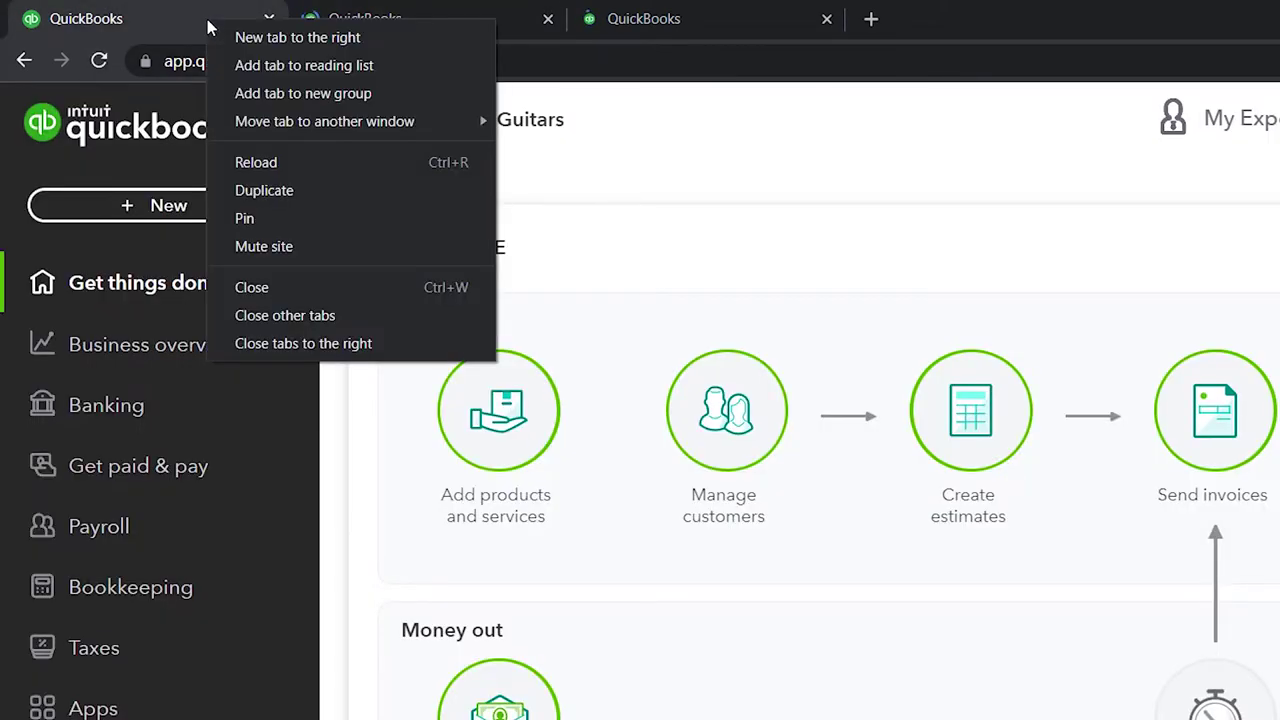
click(268, 192)
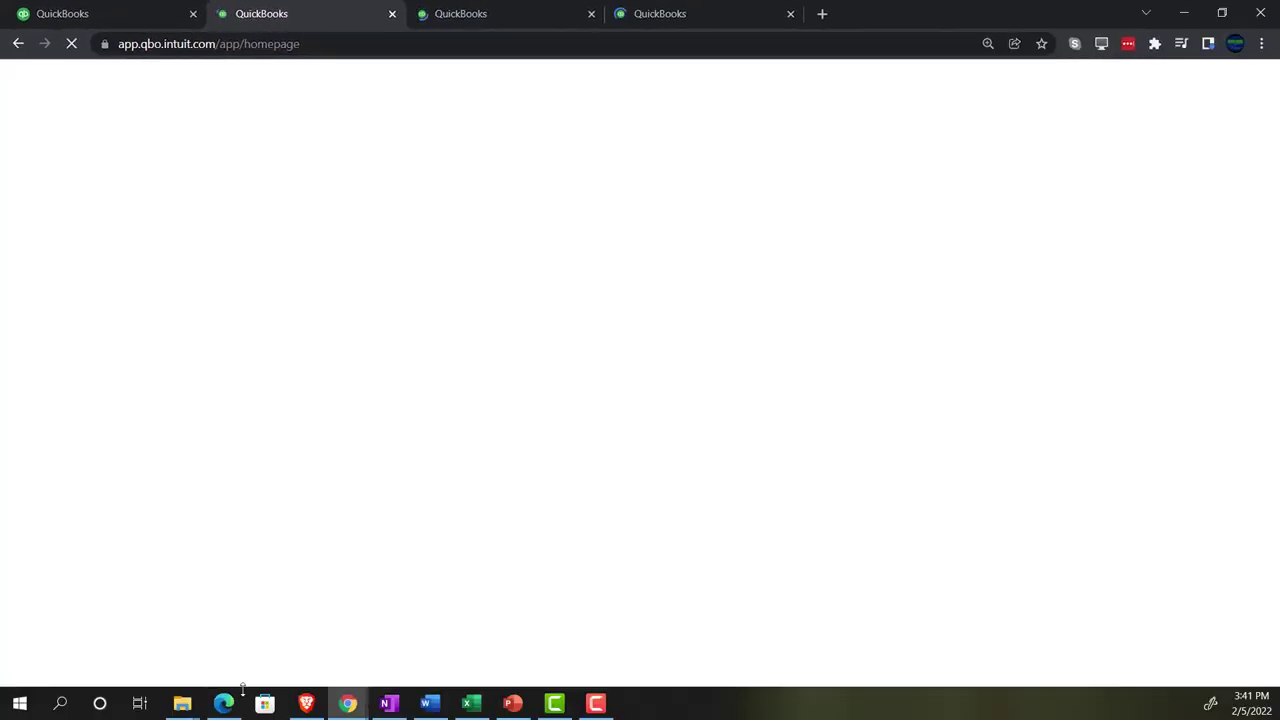
Switch to Edge to see where Reports sits in the sample company's navigation, and return to Chrome
click(230, 701)
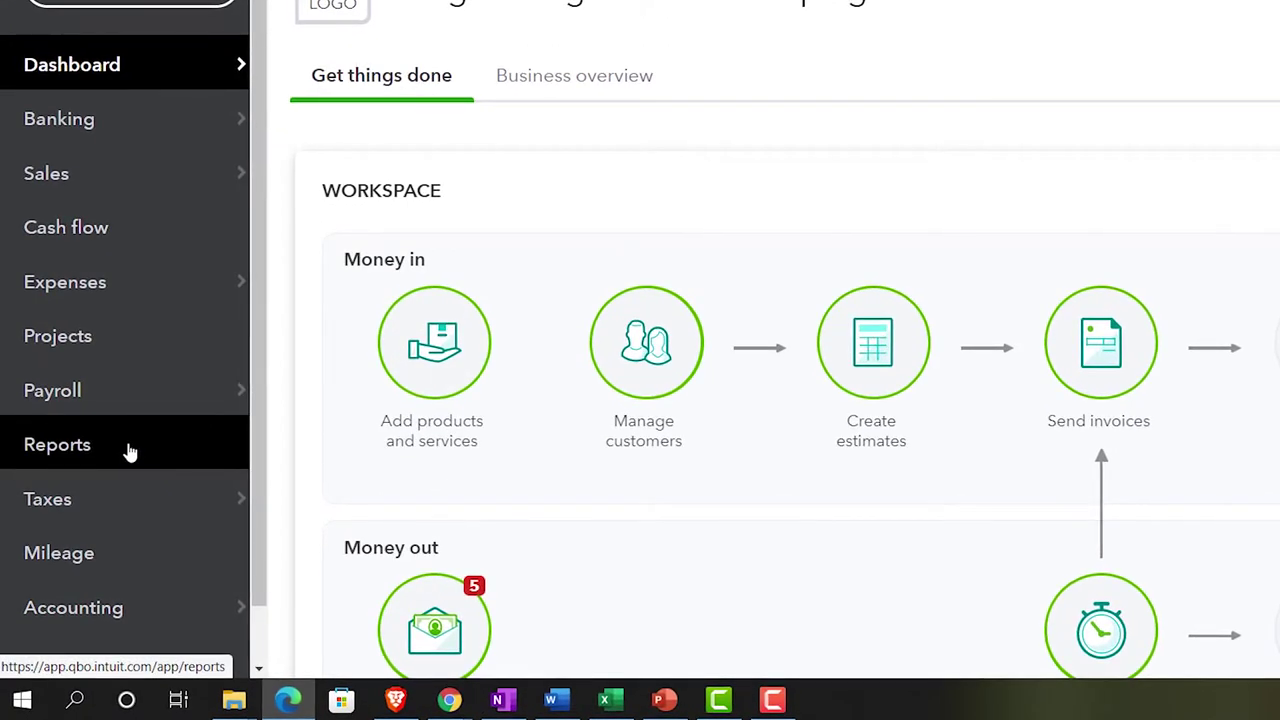
click(296, 703)
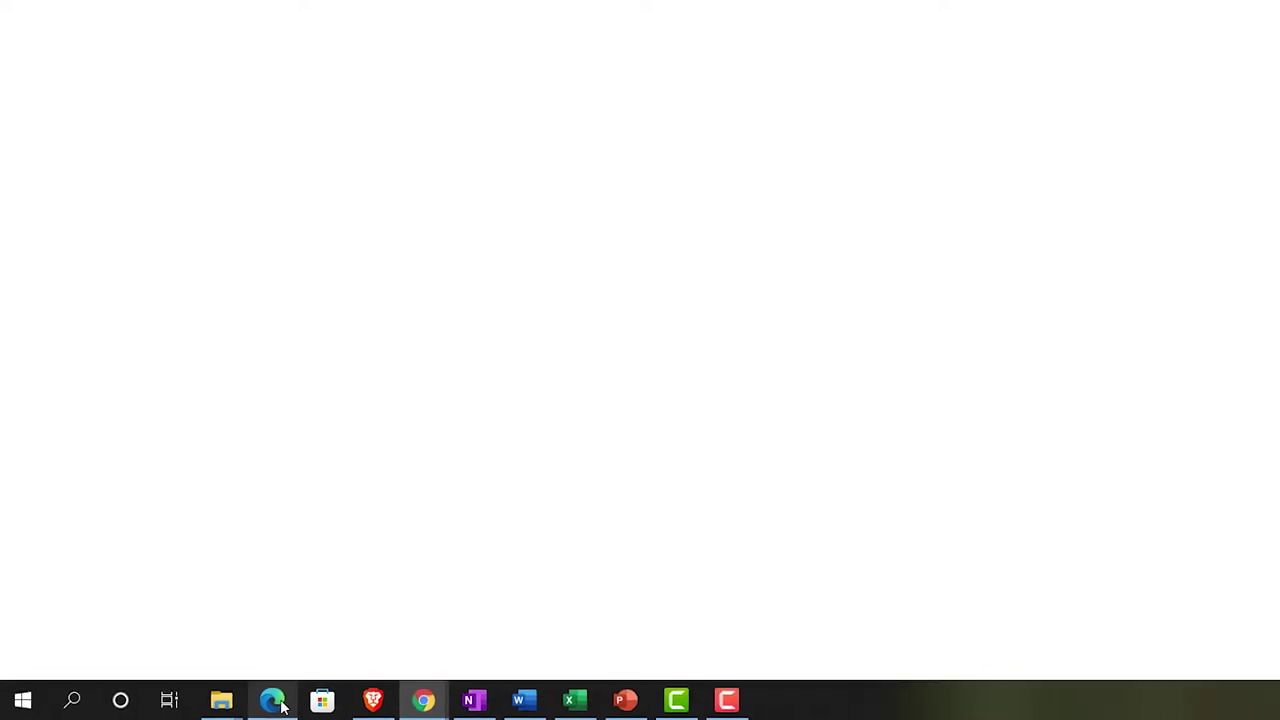
click(282, 706)
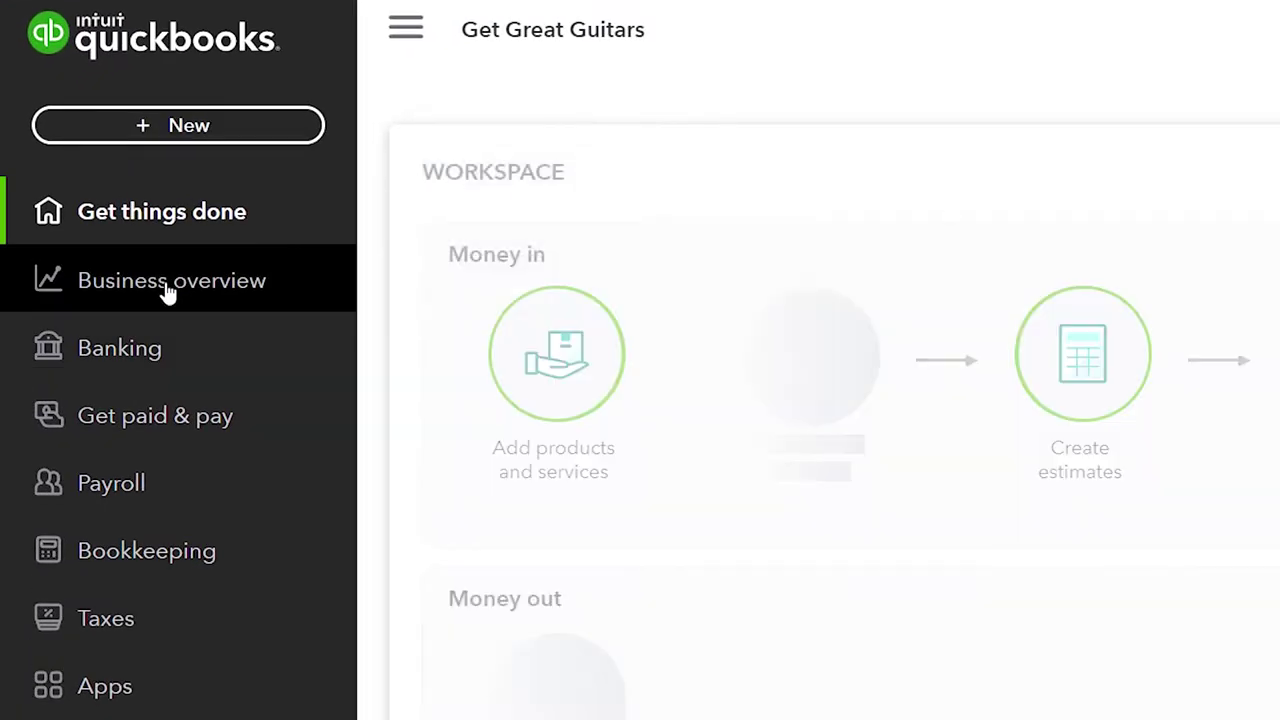
Open the Balance Sheet report from the business overview reports in the second browser tab, with the navigation menu hidden
click(165, 283)
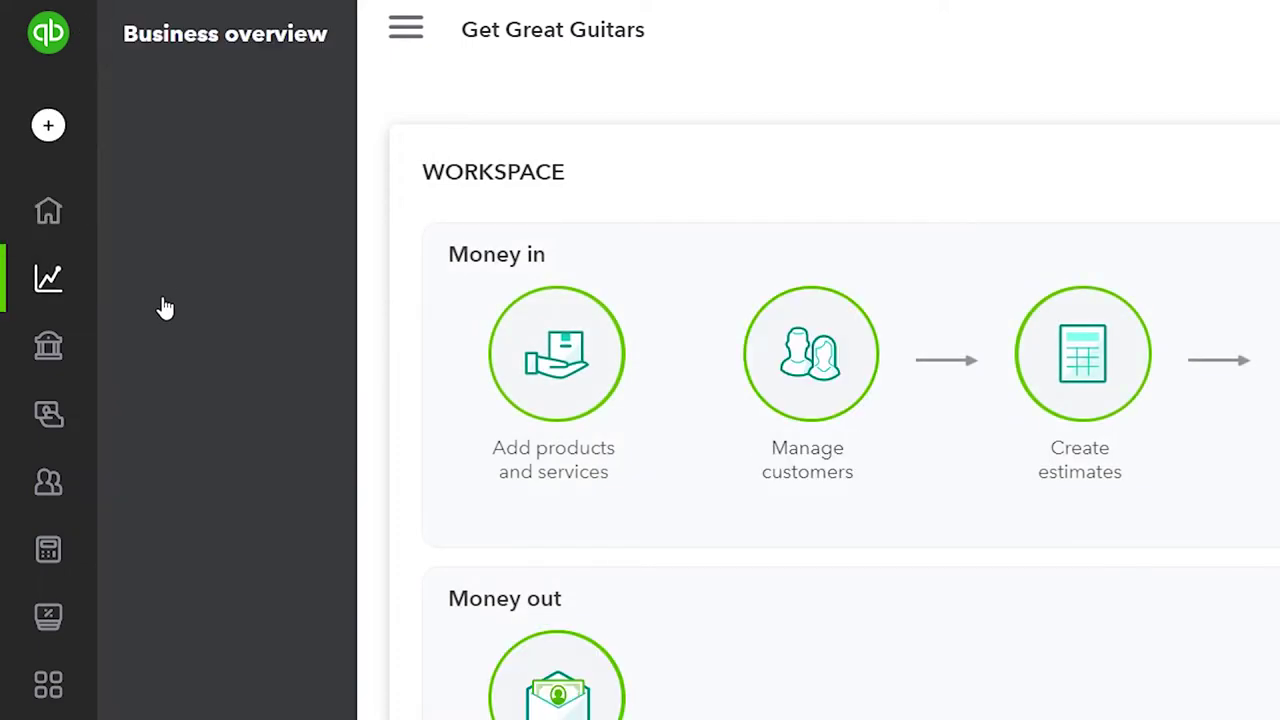
click(160, 290)
click(404, 40)
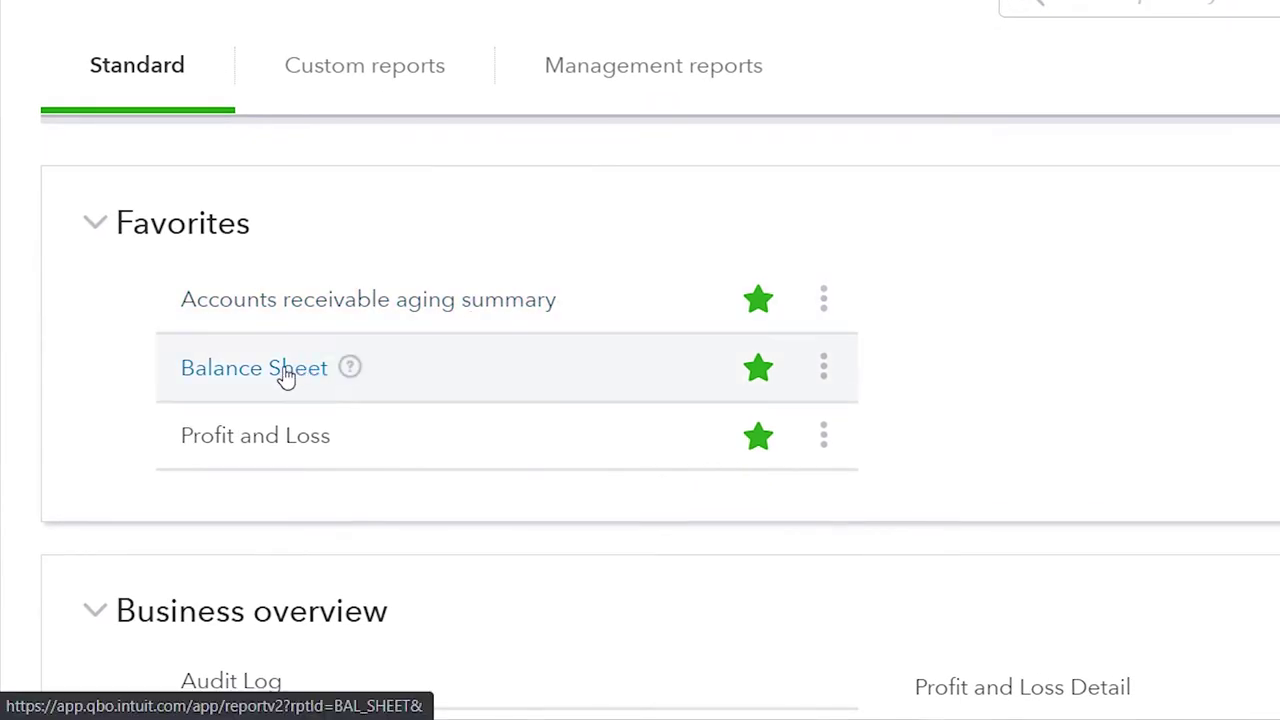
click(284, 373)
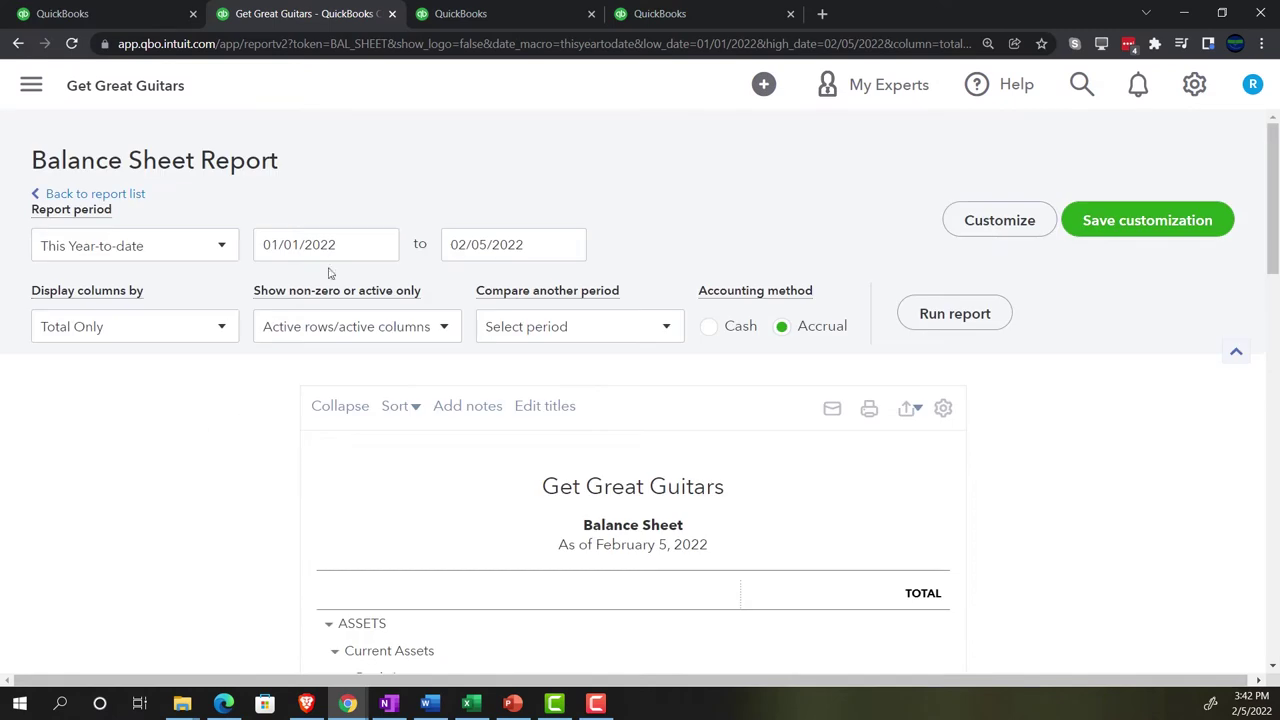
Set the Balance Sheet report period from 01/01/2022 to 02/28/2022
text(010122)
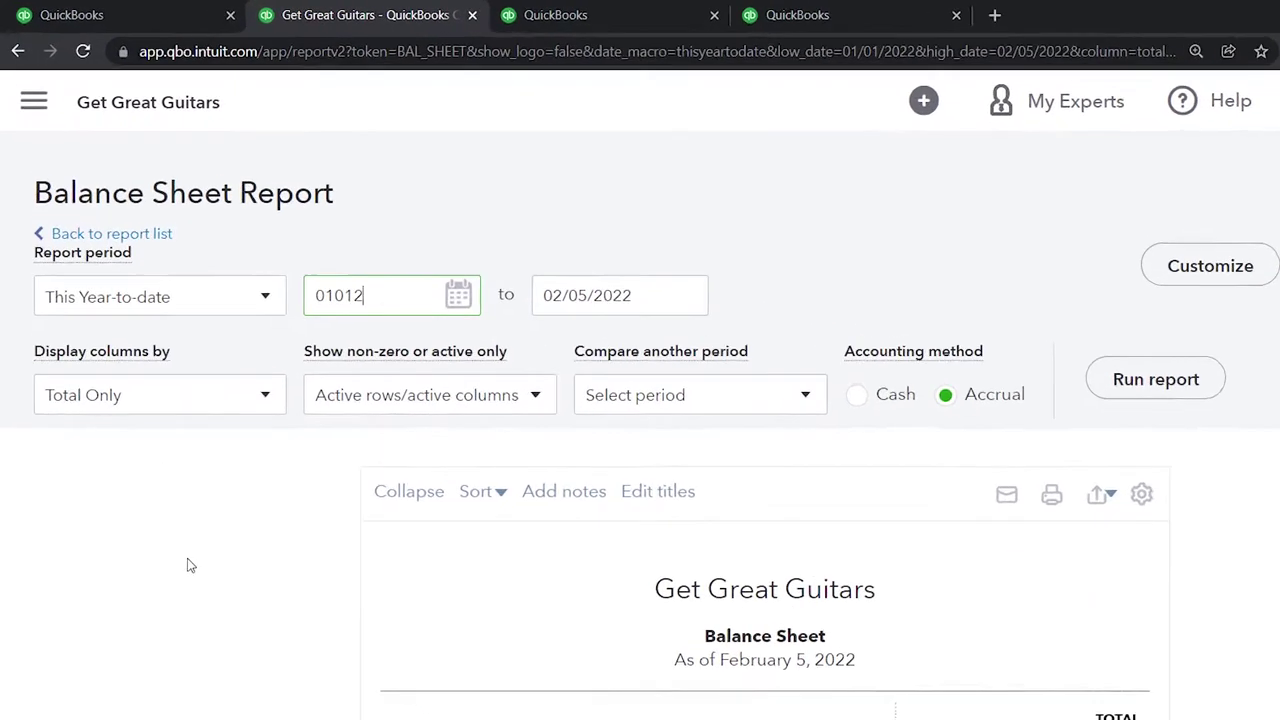
key(Tab)
text(022822)
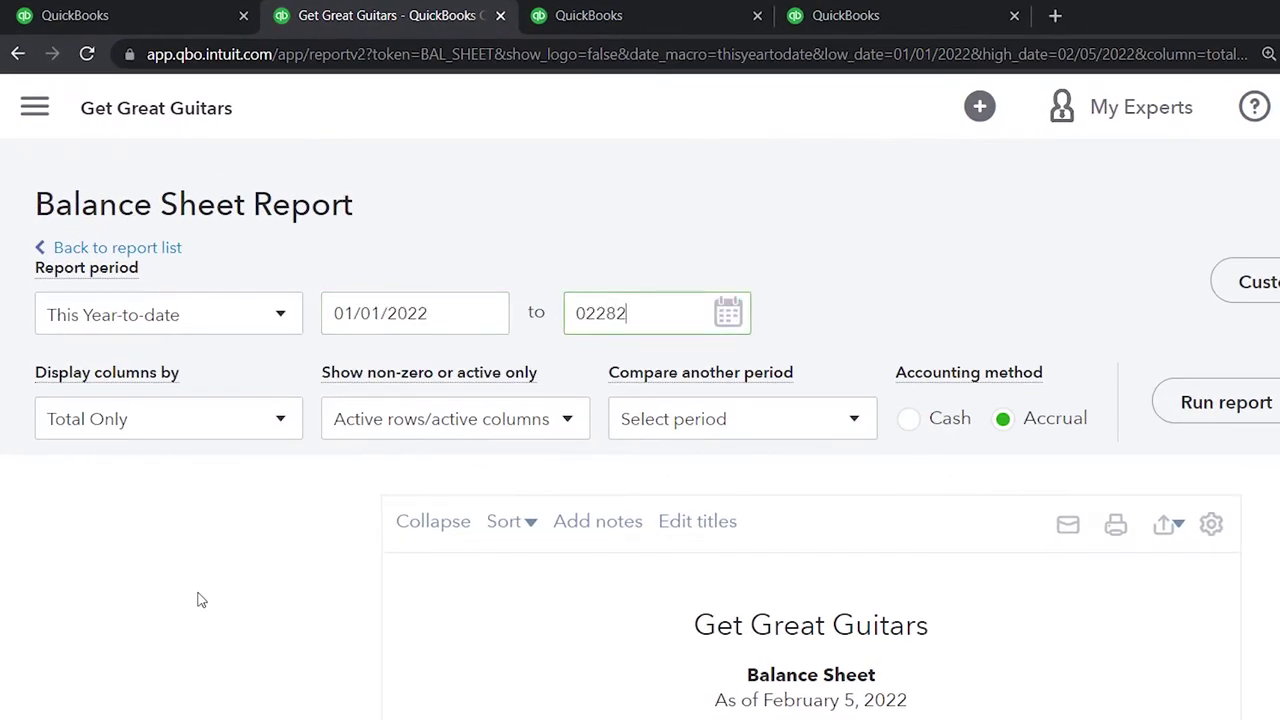
key(Tab)
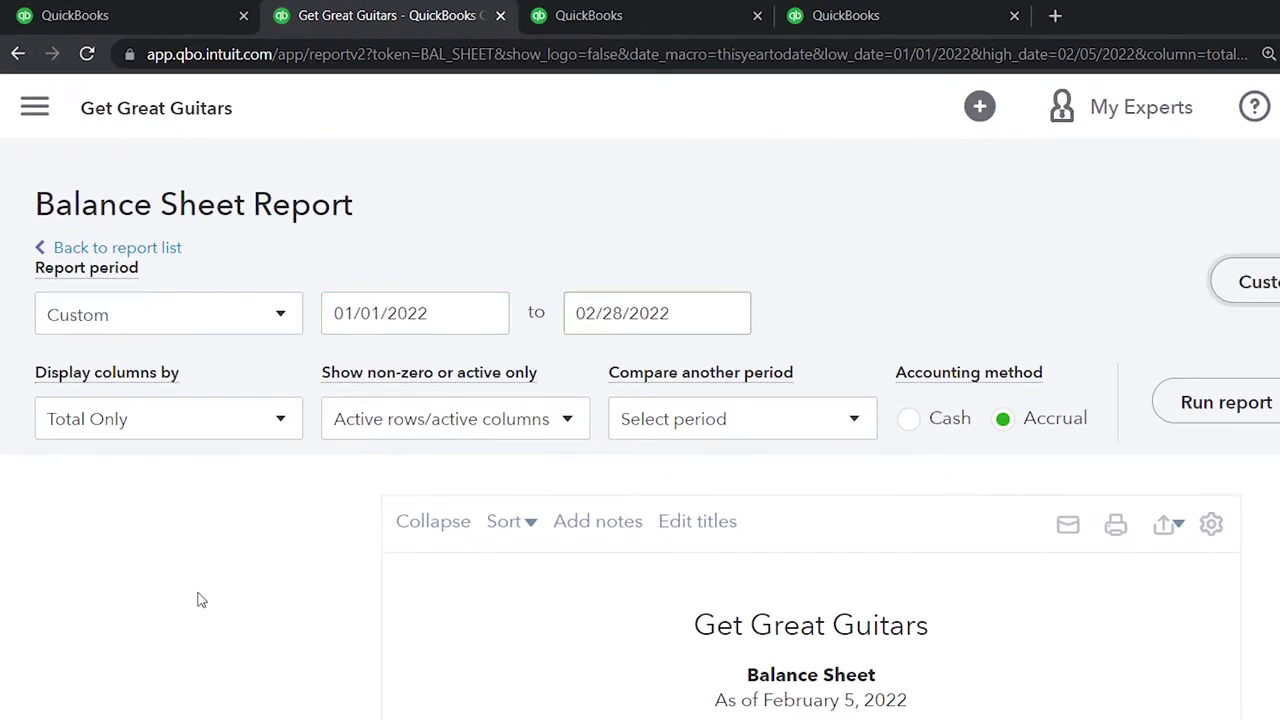
Display the Balance Sheet columns by Months and run the report
click(284, 419)
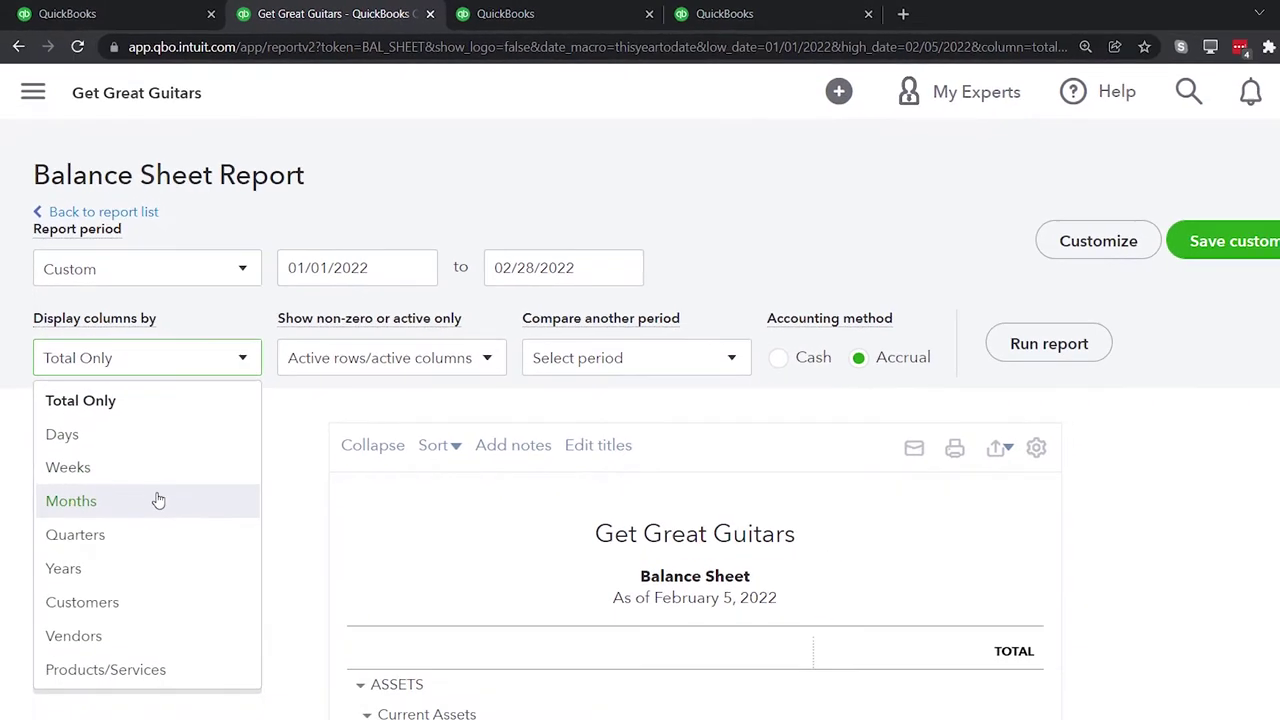
click(158, 500)
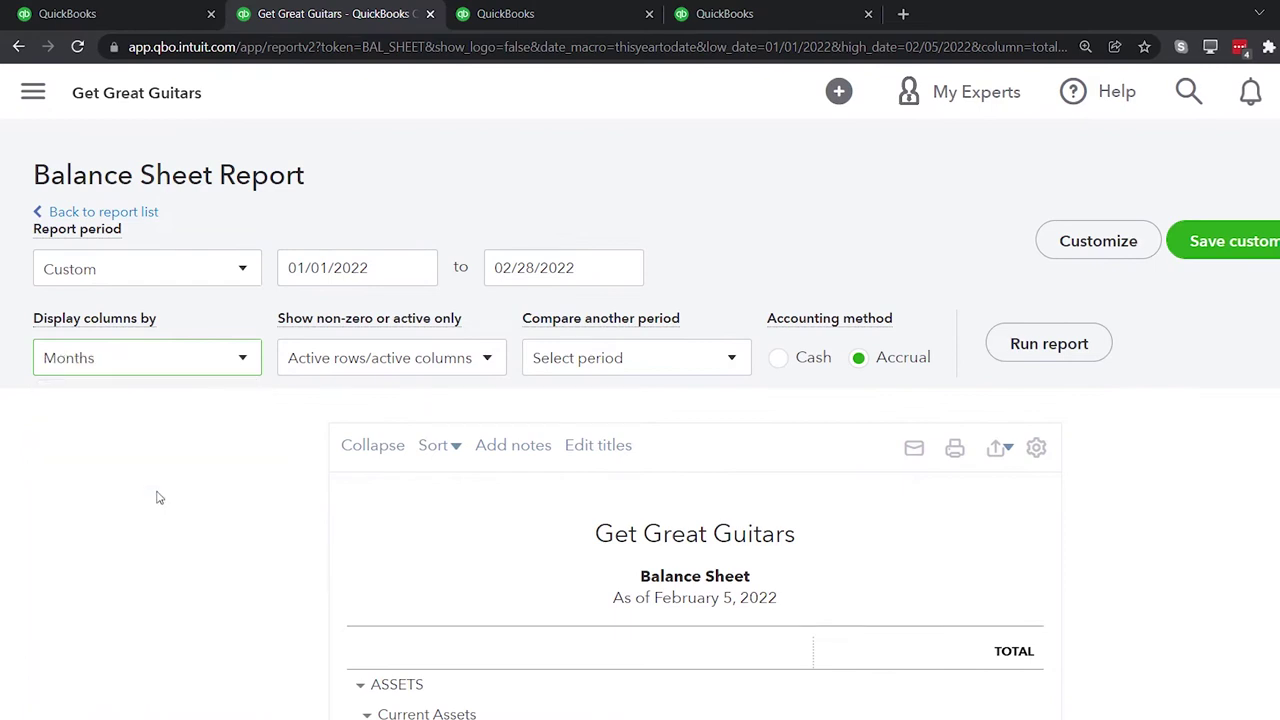
click(1016, 342)
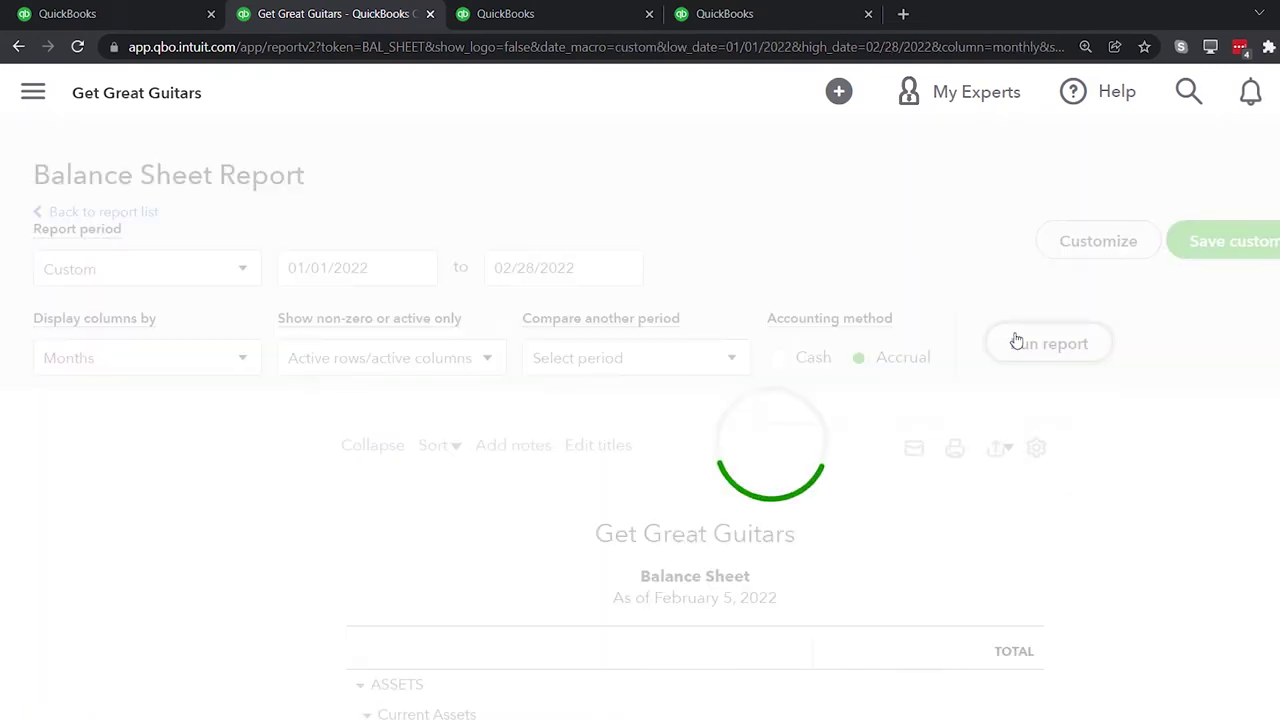
scroll(1016, 341, down, 3)
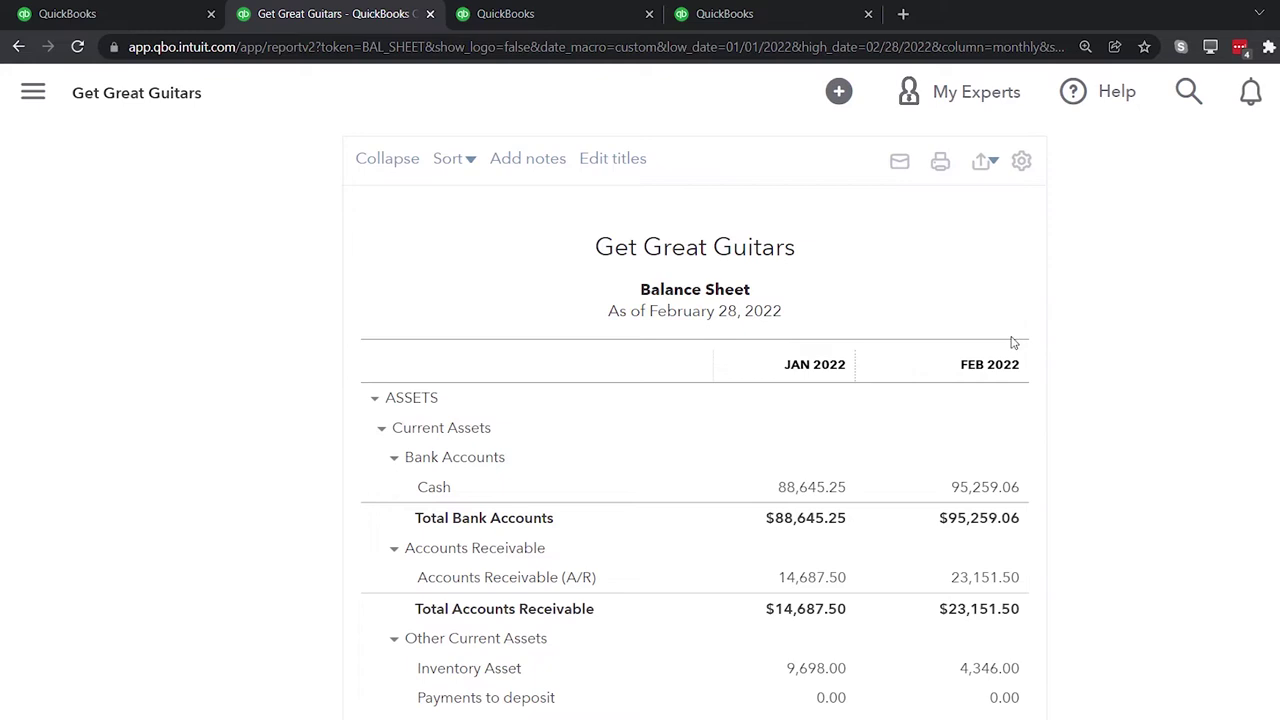
Open the Profit and Loss report from the reports list in the third browser tab, with the navigation menu hidden
click(560, 12)
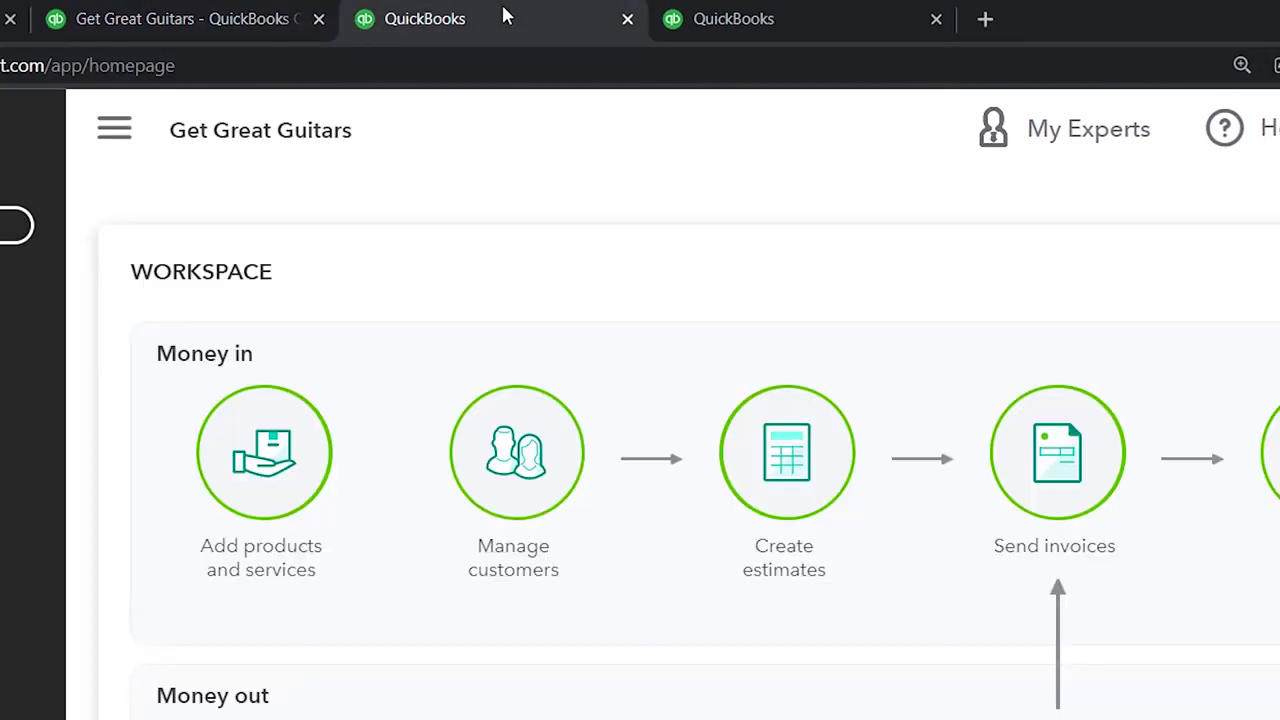
click(160, 393)
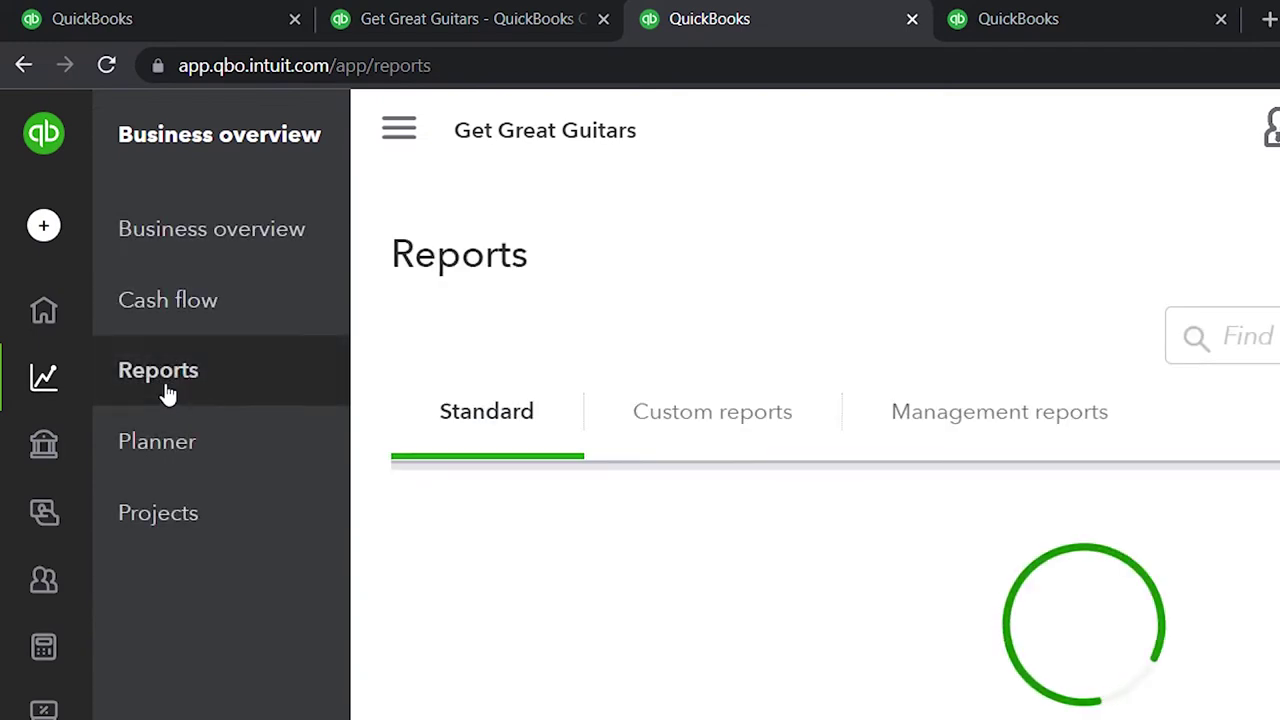
click(396, 148)
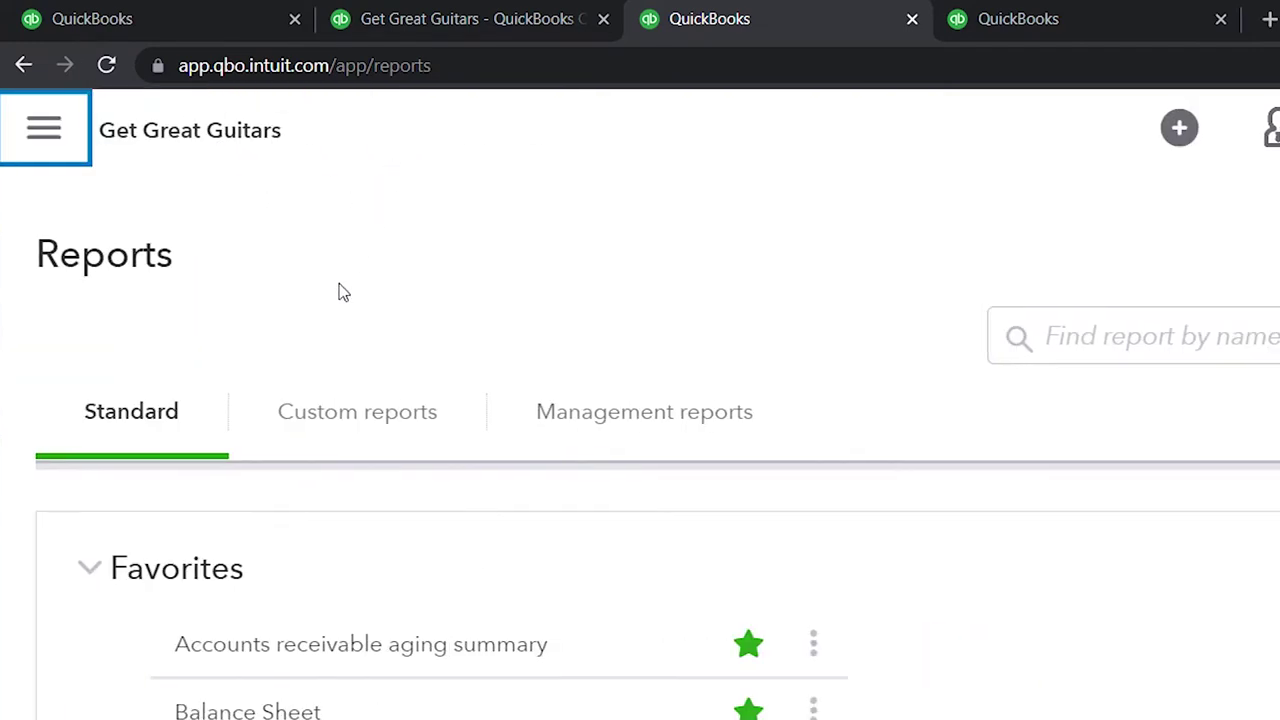
click(165, 504)
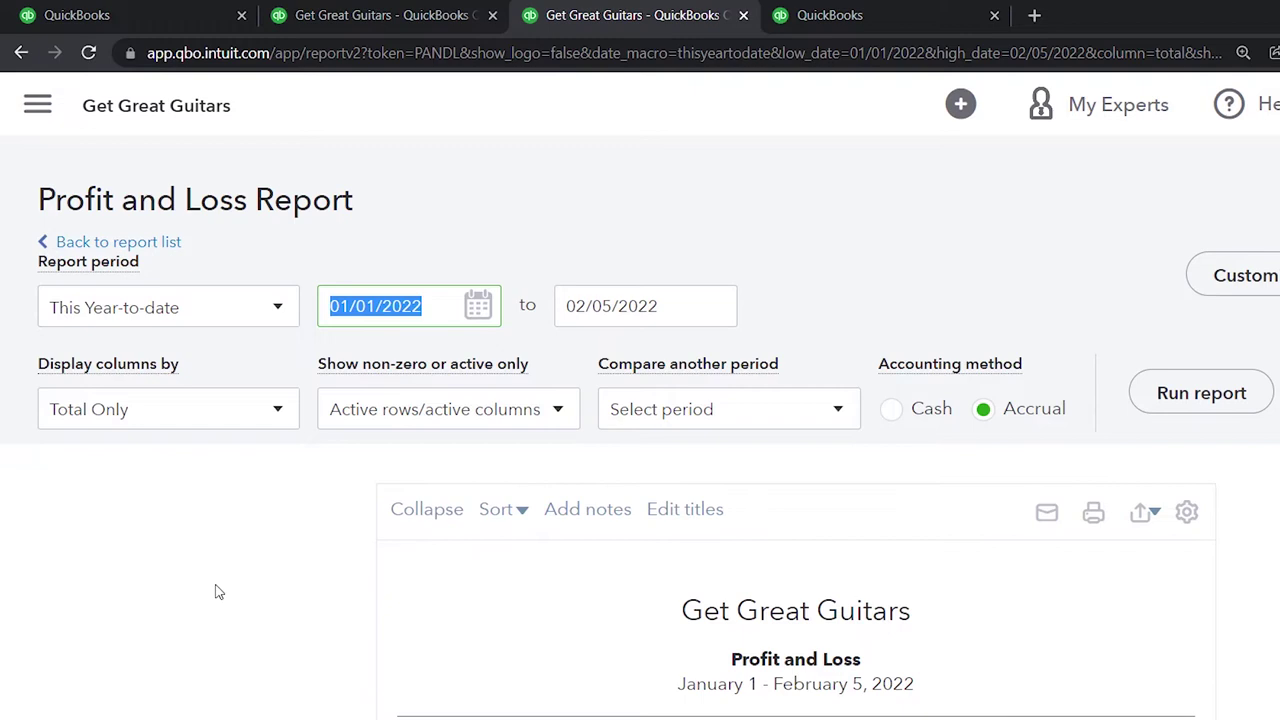
Set the Profit and Loss report period from 01/01/2022 to 02/28/2022
text(01/01/2022)
key(Tab)
text(02282022)
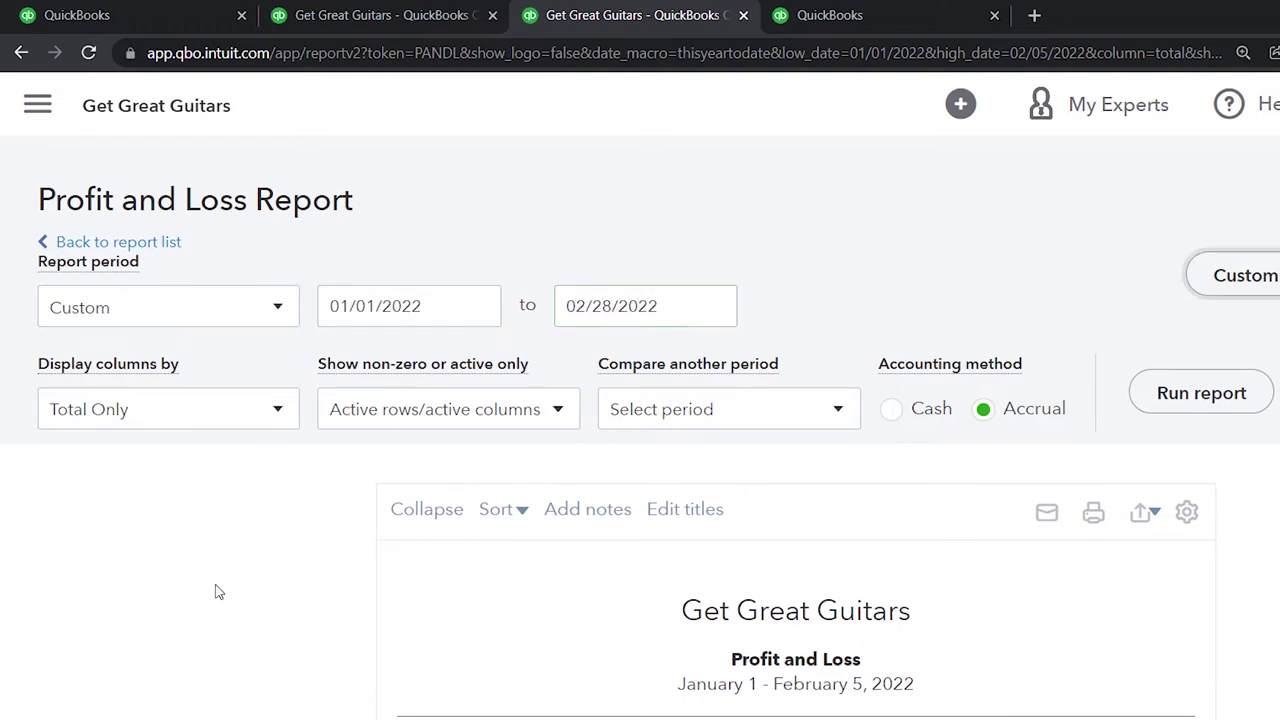
Display the Profit and Loss columns by Months and run the report
click(264, 420)
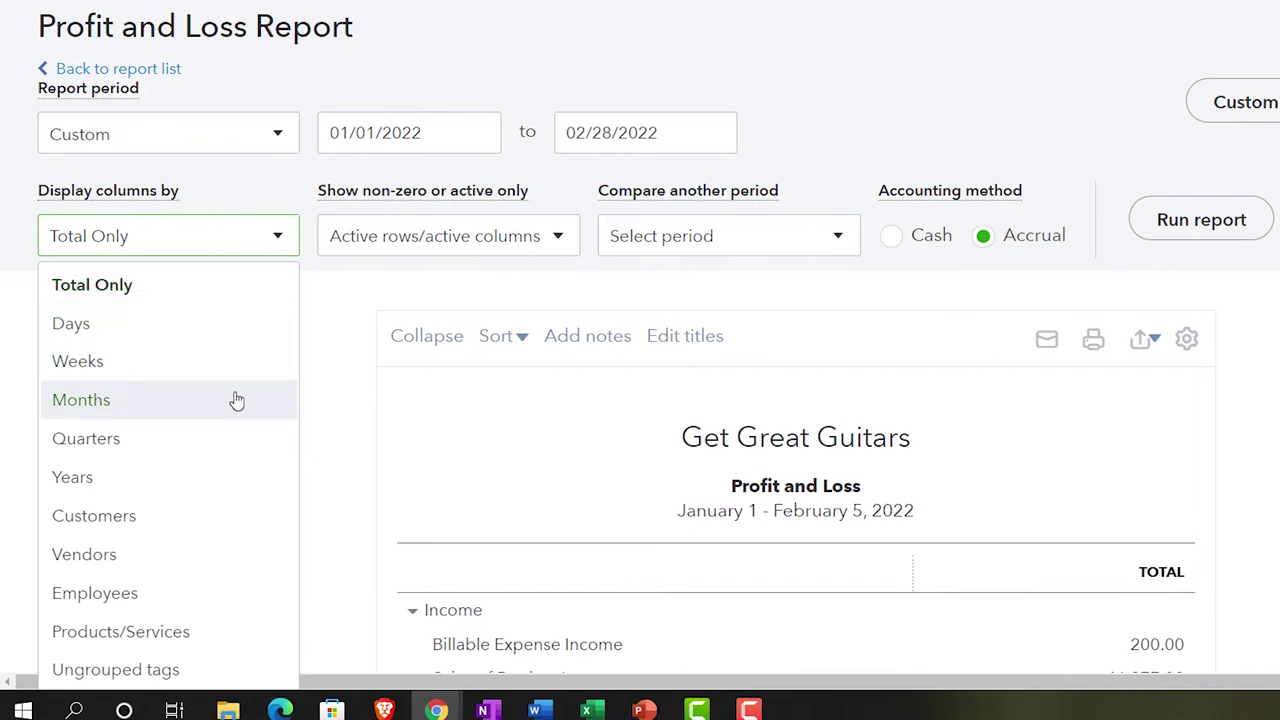
click(237, 401)
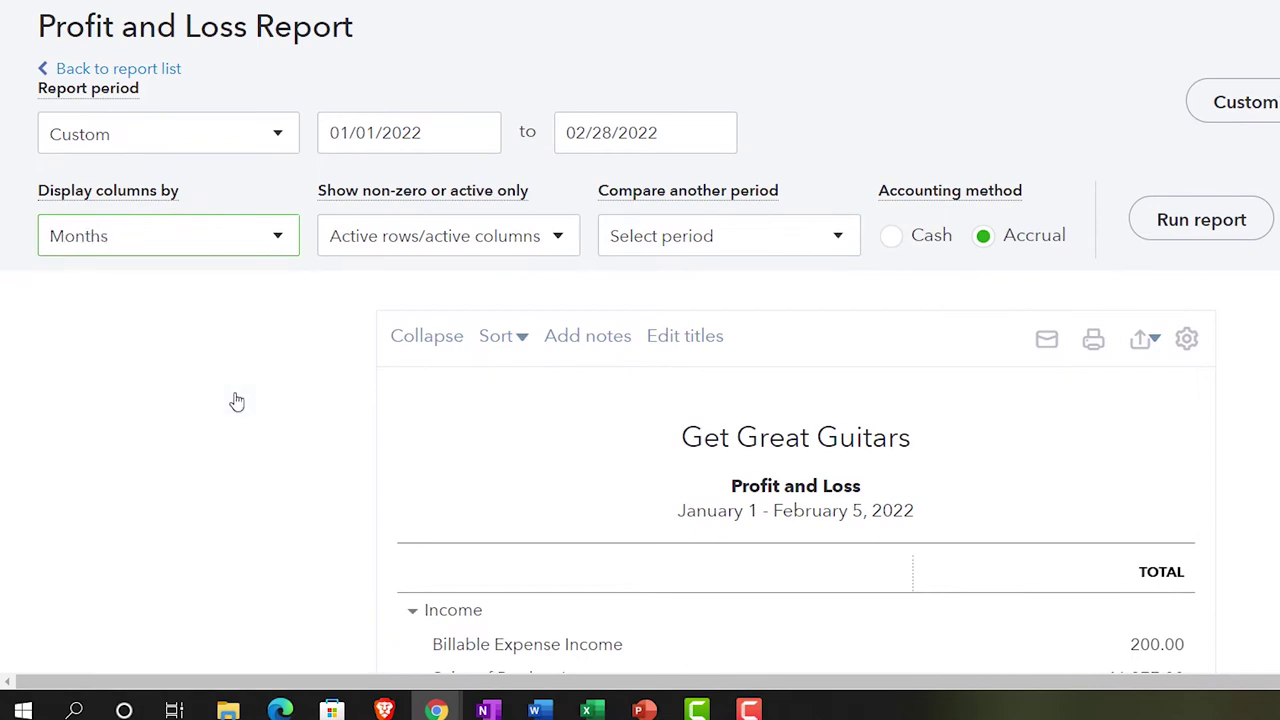
click(1201, 219)
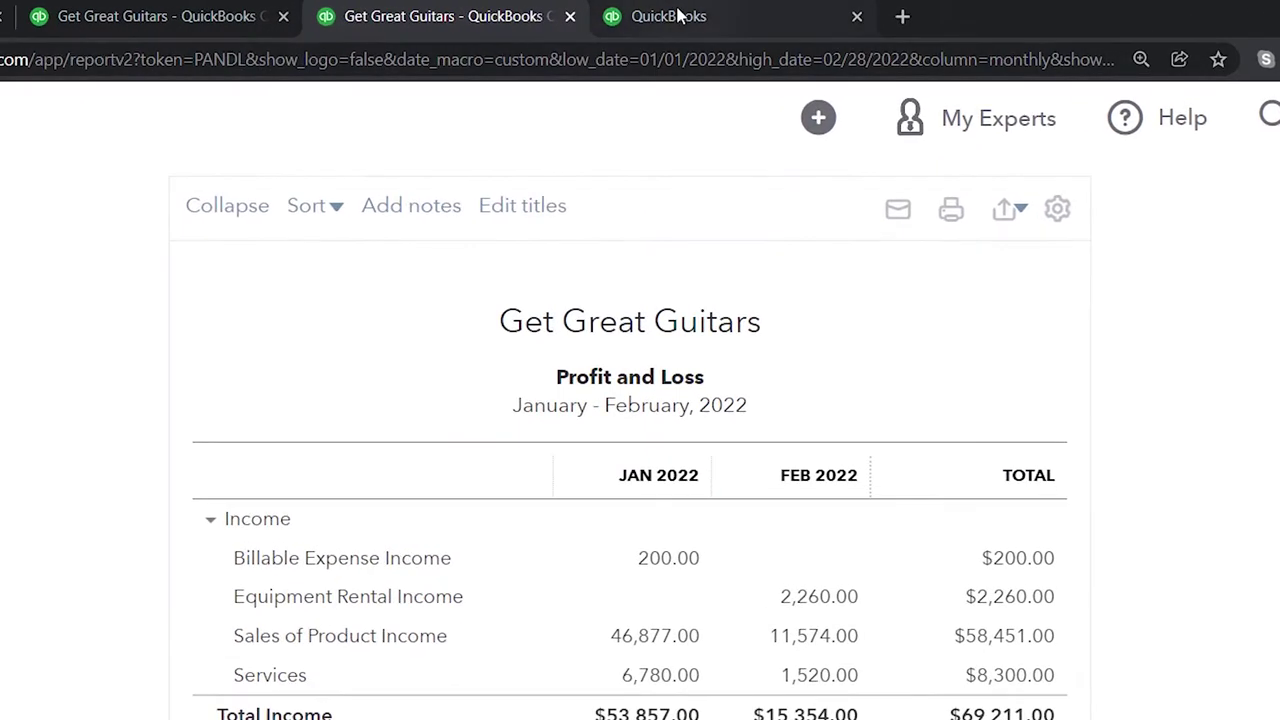
In the fourth browser tab, search the reports for "trial" and open the standard Trial Balance report
click(677, 16)
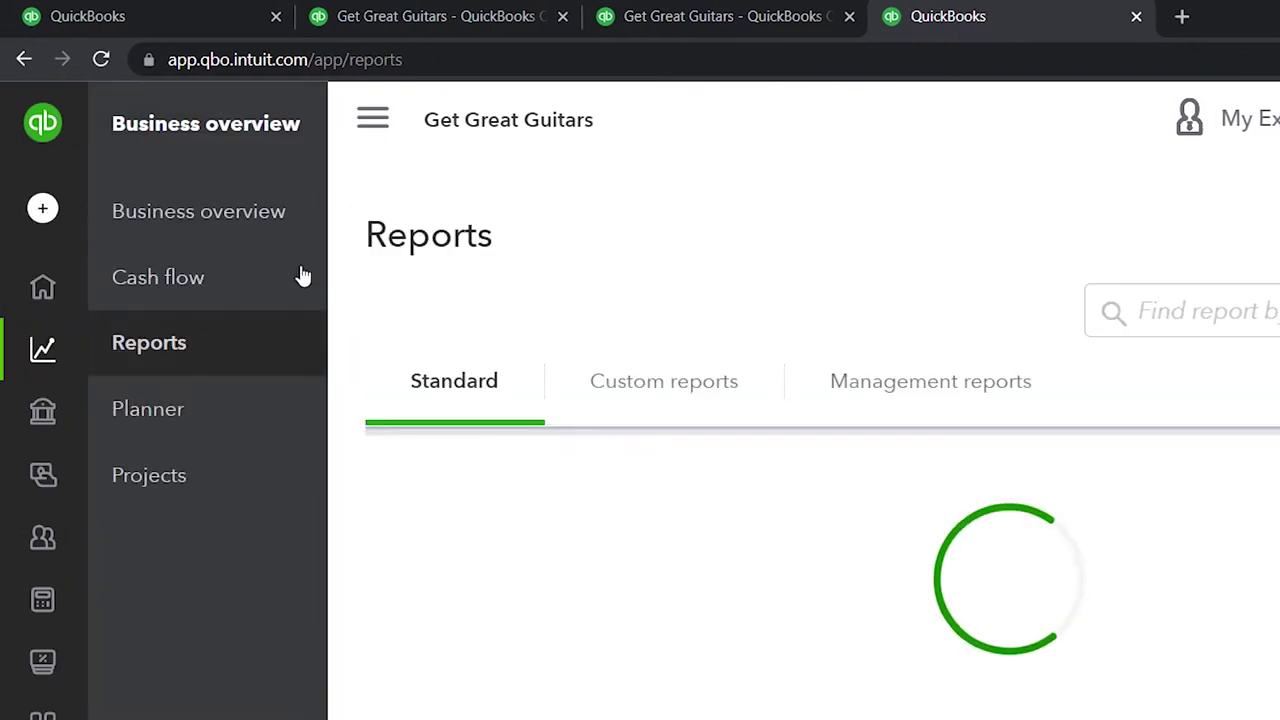
click(1230, 311)
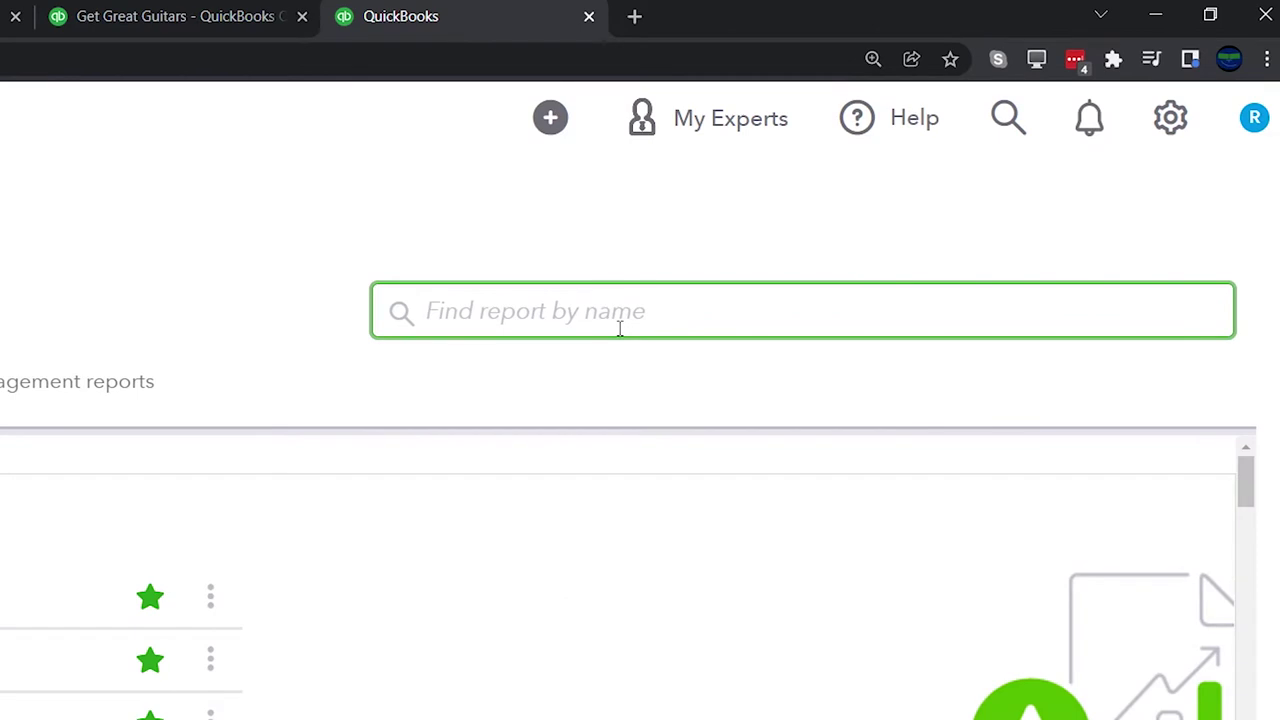
text(trial)
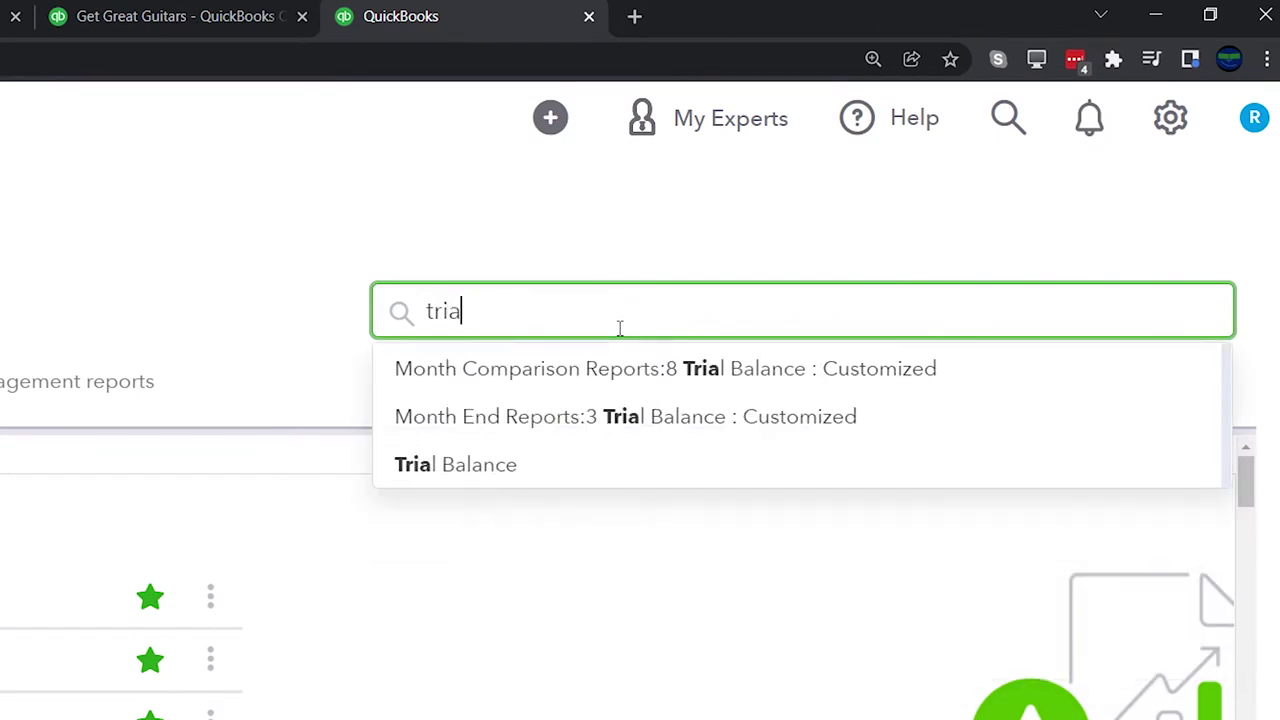
key(Down)
key(Down)
key(Down)
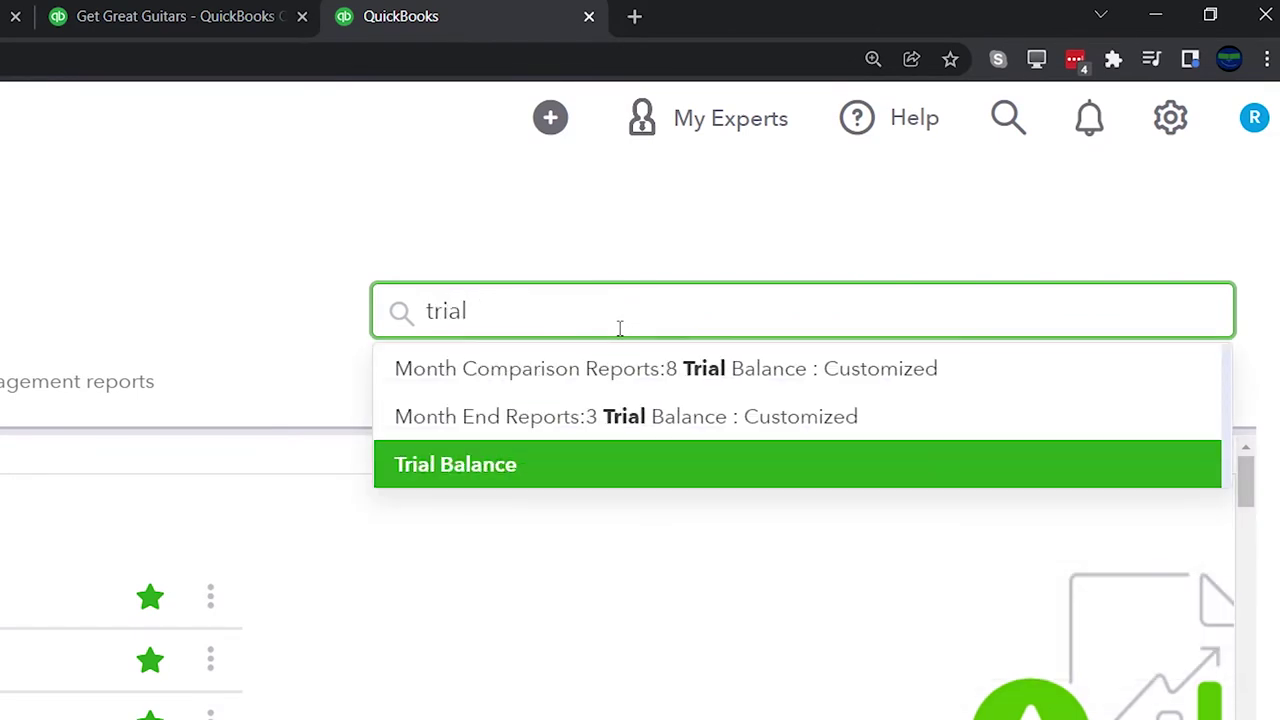
key(Return)
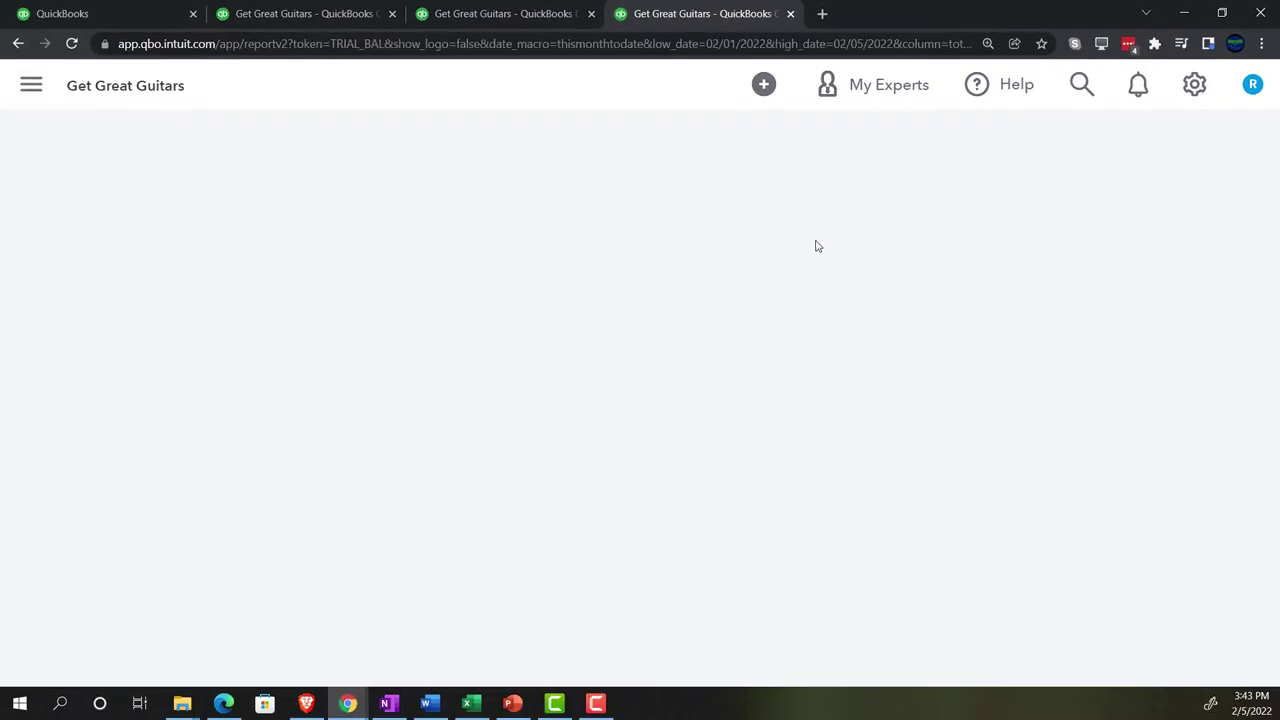
scroll(829, 259, down, 2)
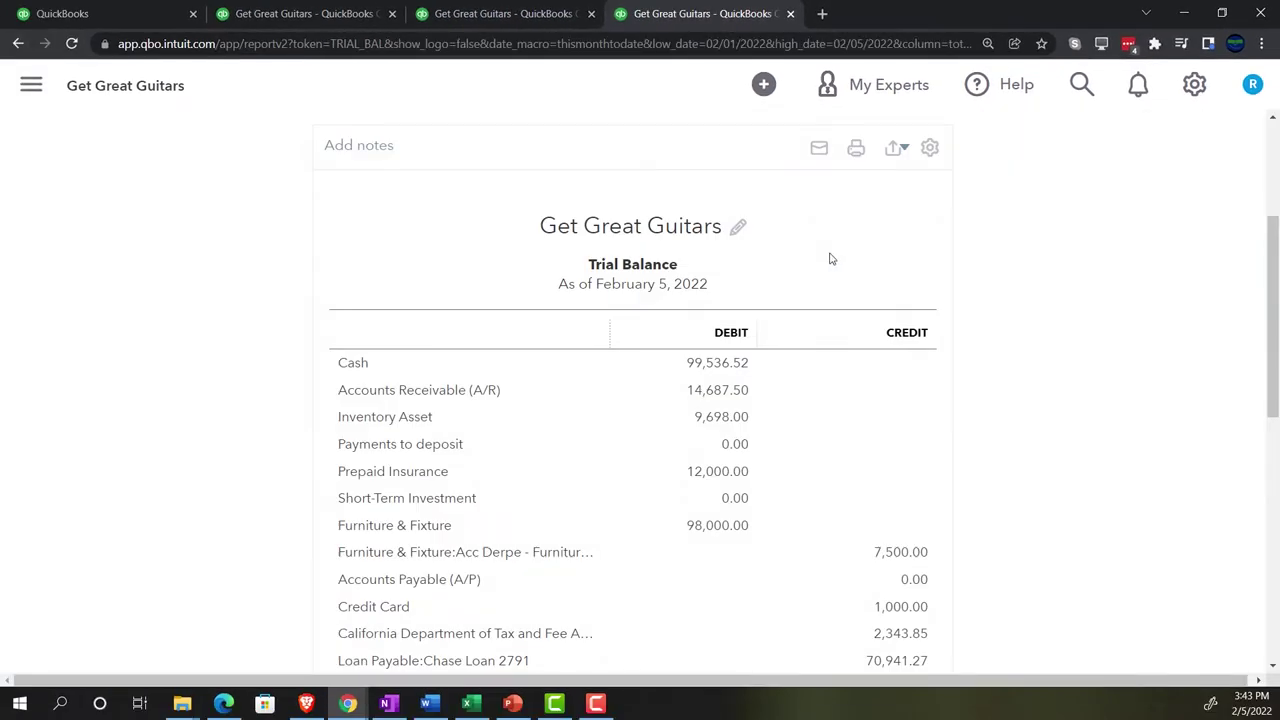
Set the Trial Balance report period from 02/01/2022 to 02/28/2022 and run the report
scroll(357, 214, up, 3)
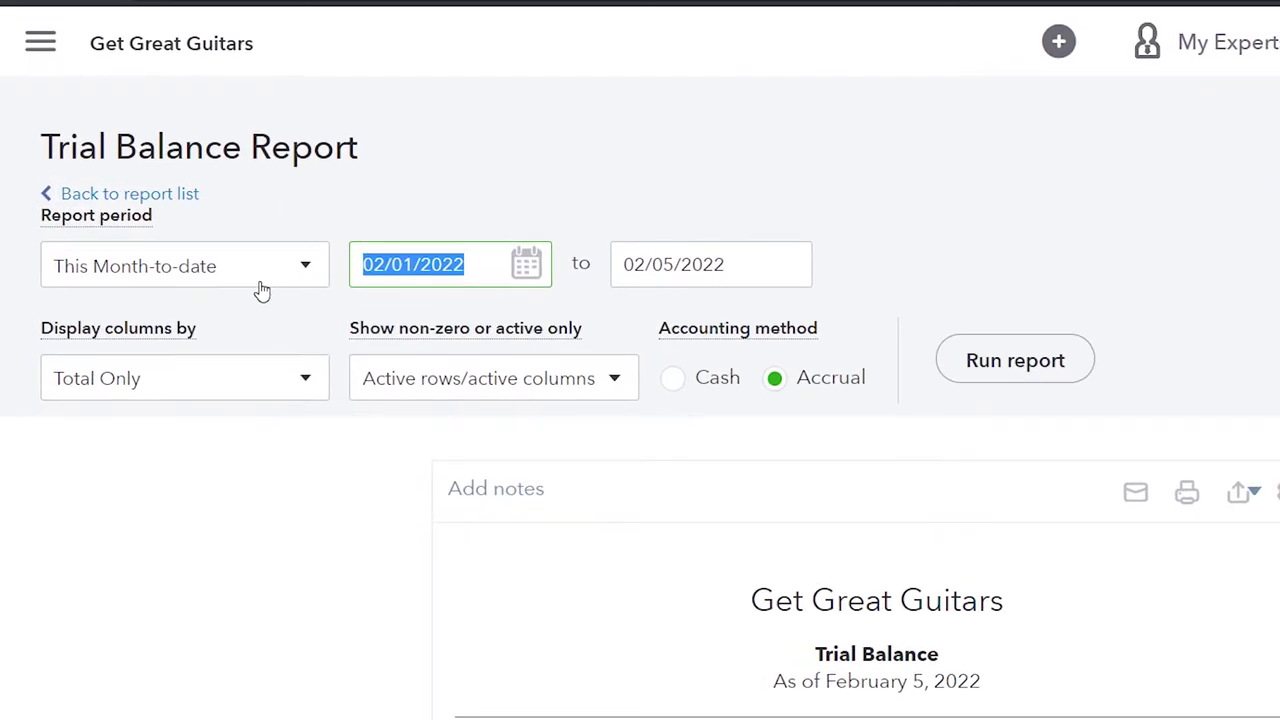
text(020122)
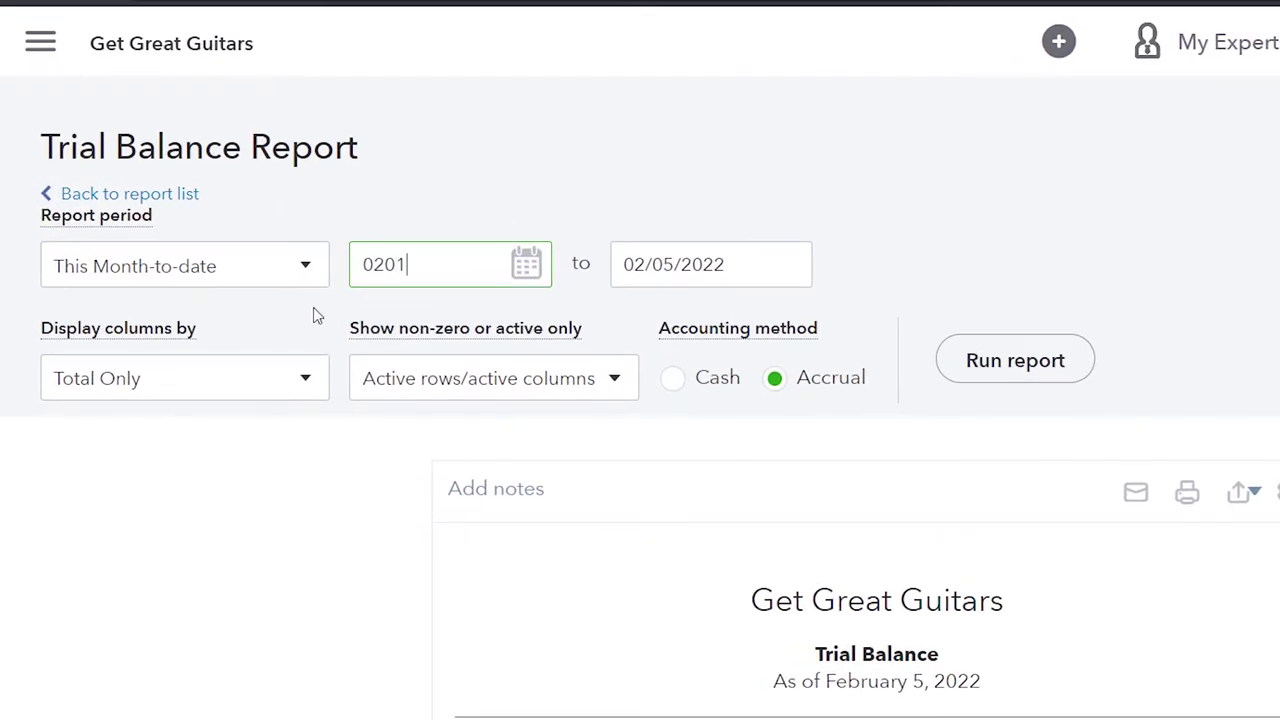
key(Tab)
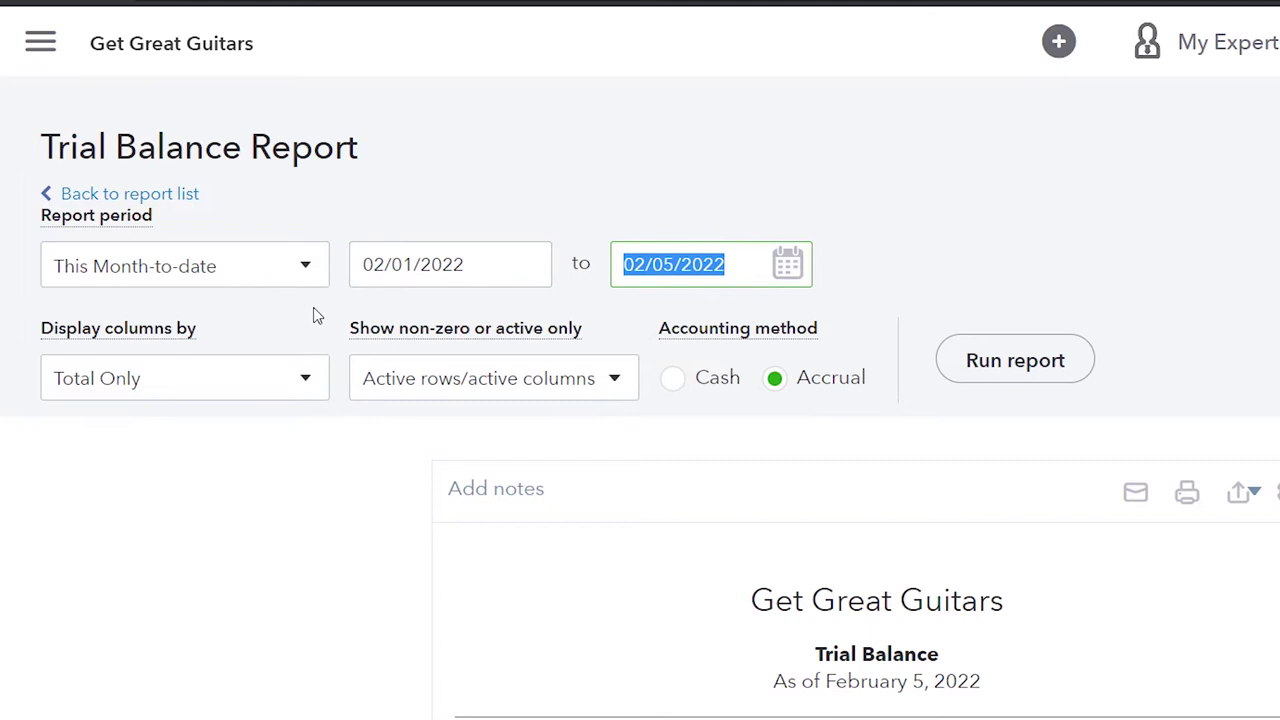
text(022822)
key(Tab)
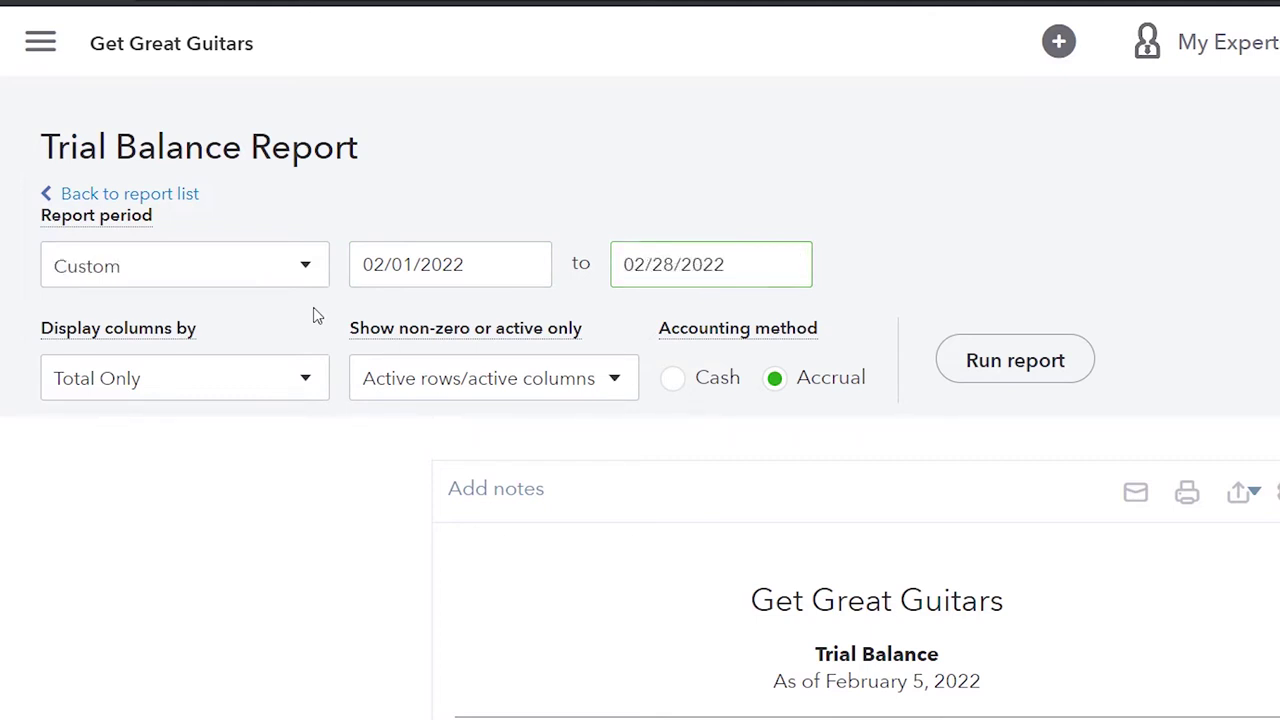
click(1022, 386)
scroll(1022, 386, down, 3)
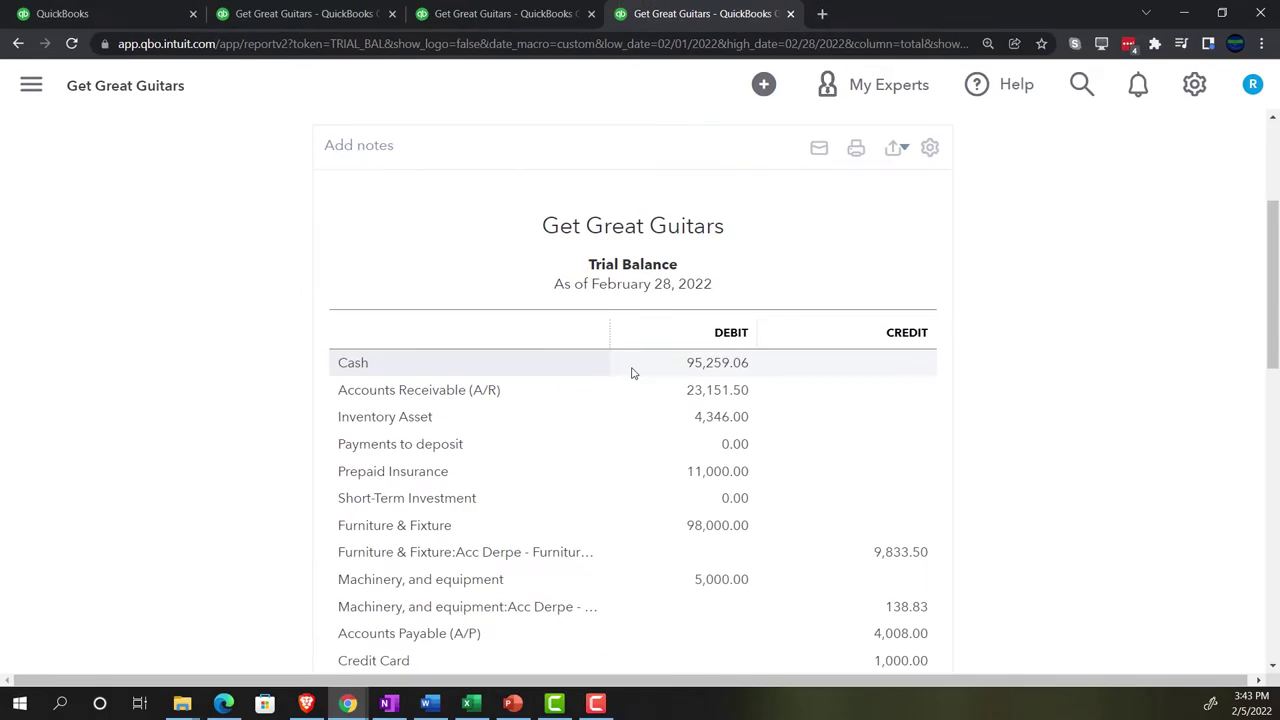
Examine the Loan Payable accounts for January and February in the Balance Sheet report in the second browser tab
click(321, 17)
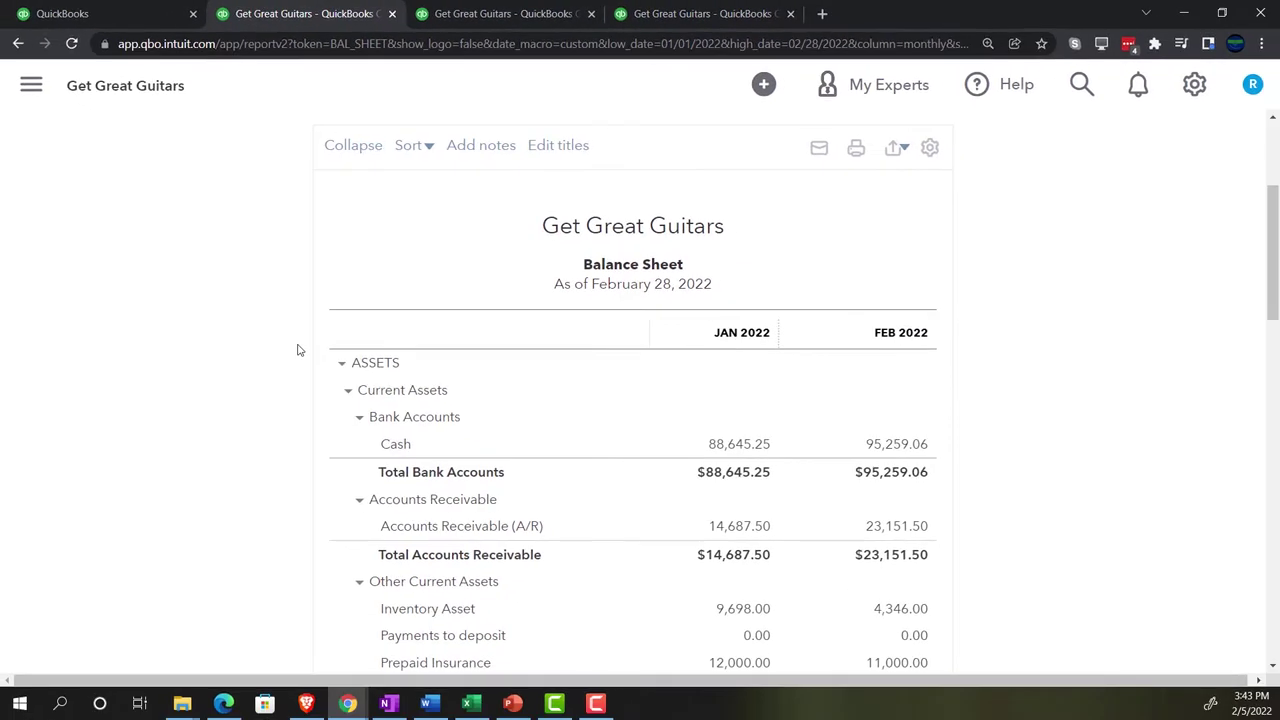
key(ctrl+plus)
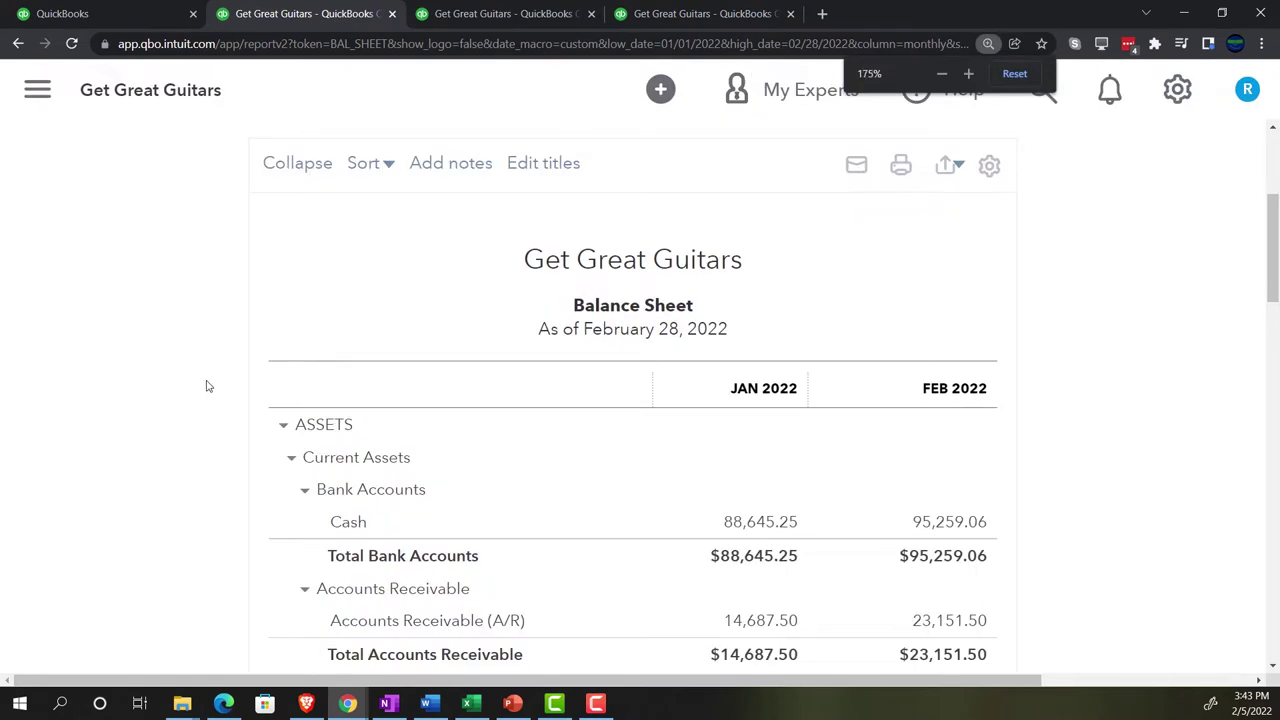
key(ctrl+plus)
scroll(185, 390, down, 5)
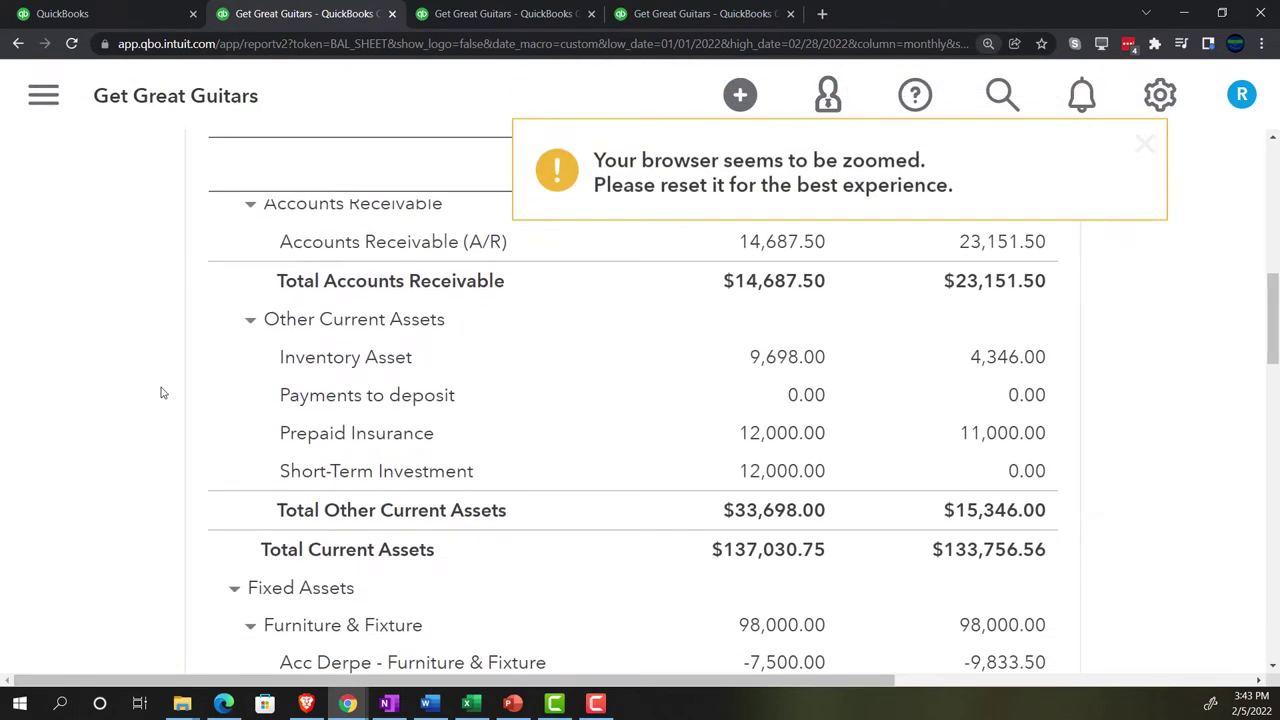
scroll(163, 393, down, 3)
scroll(163, 393, down, 5)
scroll(163, 393, down, 3)
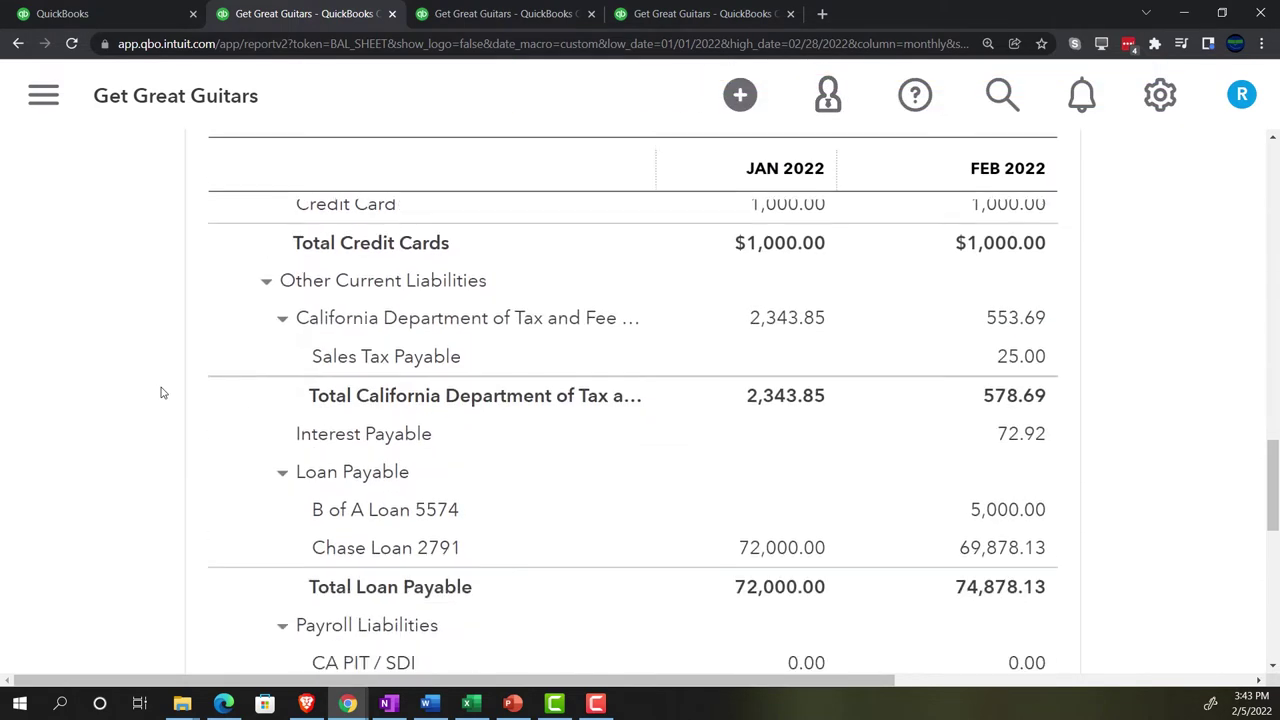
scroll(163, 393, down, 1)
ctrl+scroll(163, 393, up, 1)
scroll(143, 400, down, 1)
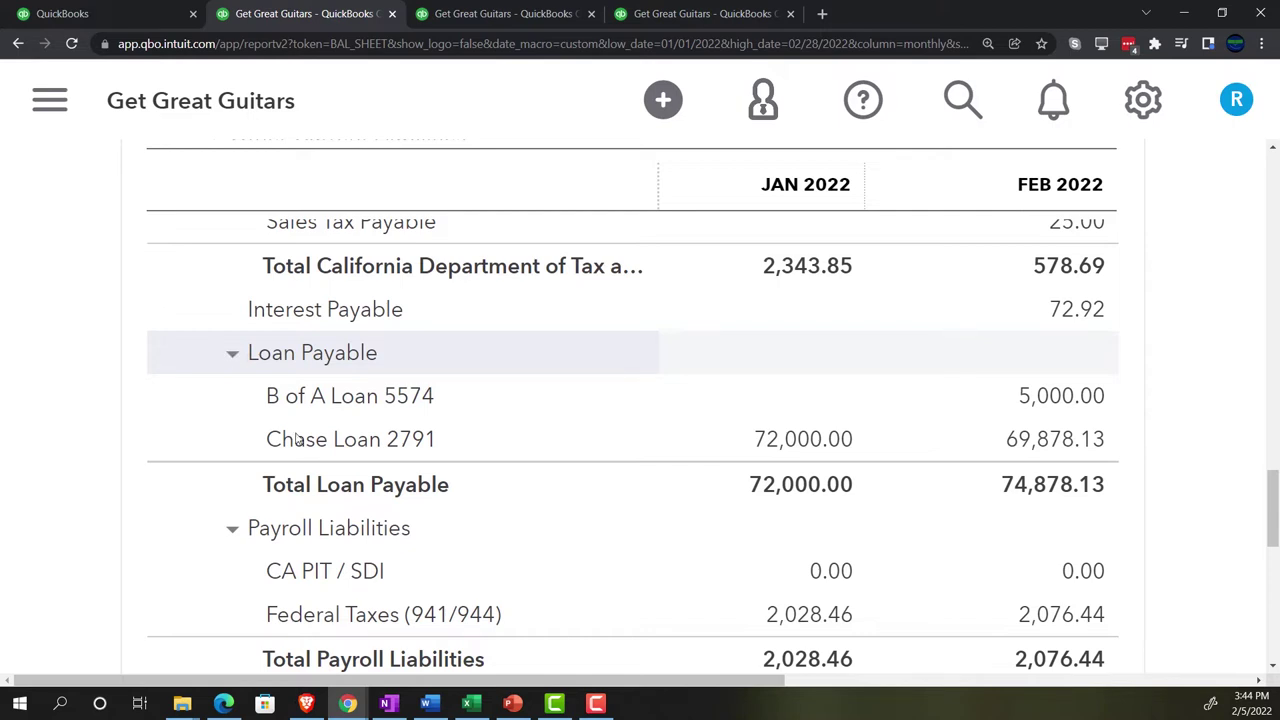
Compare the Balance Sheet's loan payable balances with the Loan 1 amortization table in the Excel workbook
click(476, 705)
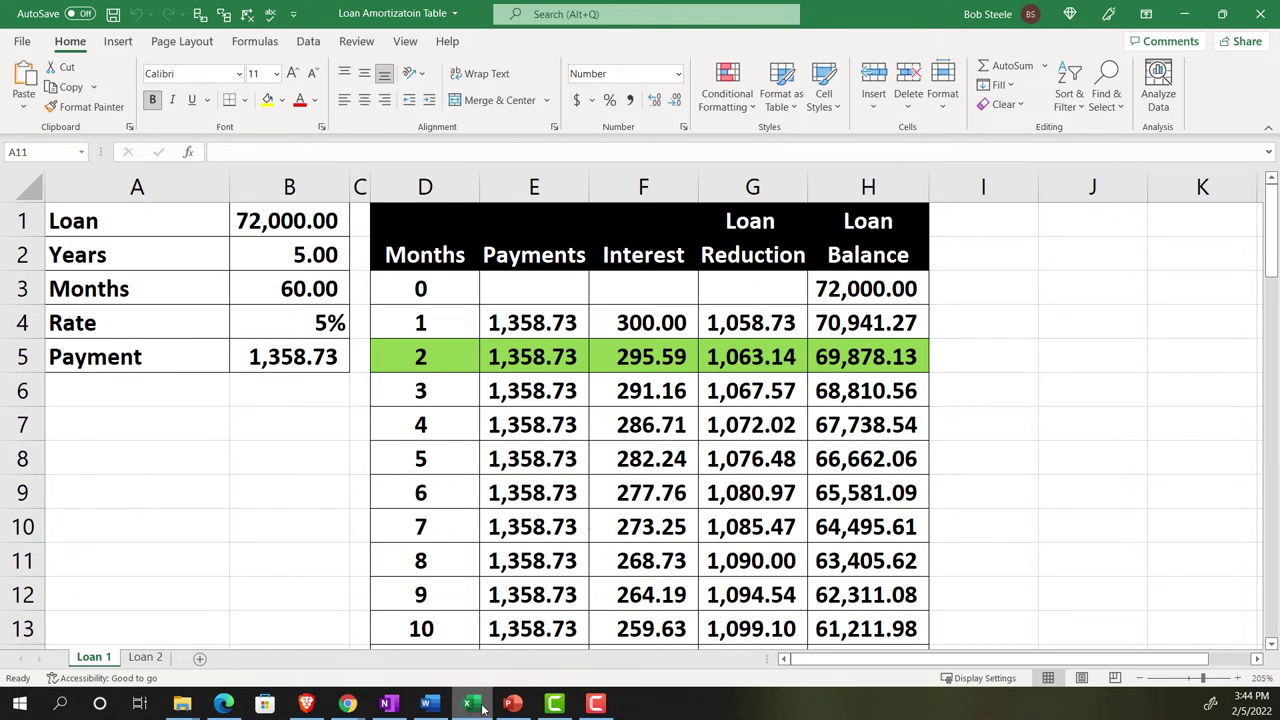
click(483, 708)
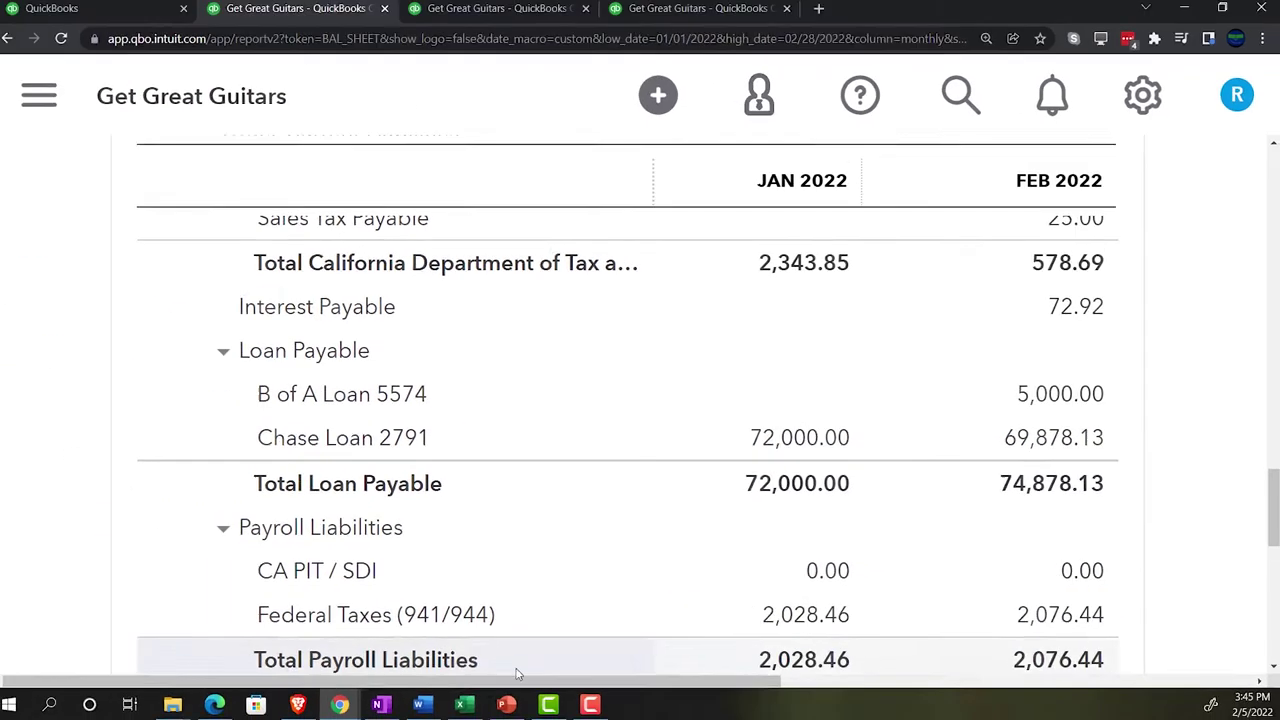
click(476, 706)
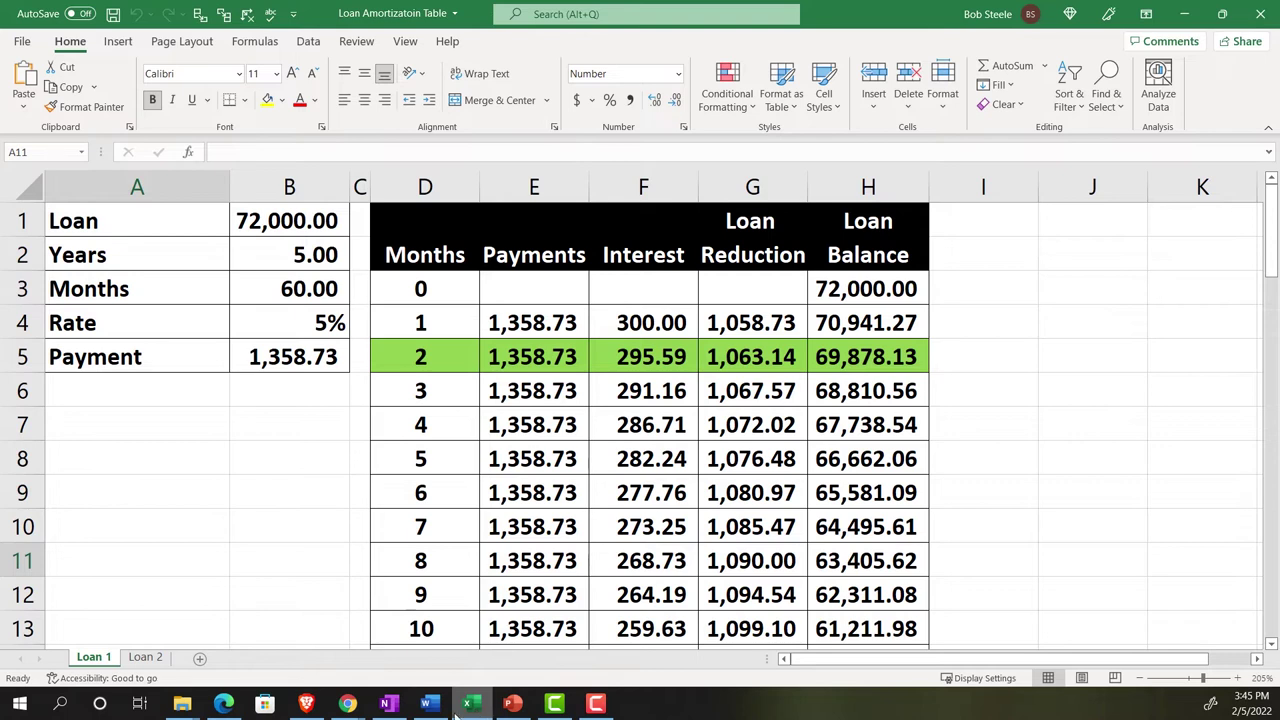
click(295, 585)
ctrl+scroll(295, 584, up, 2)
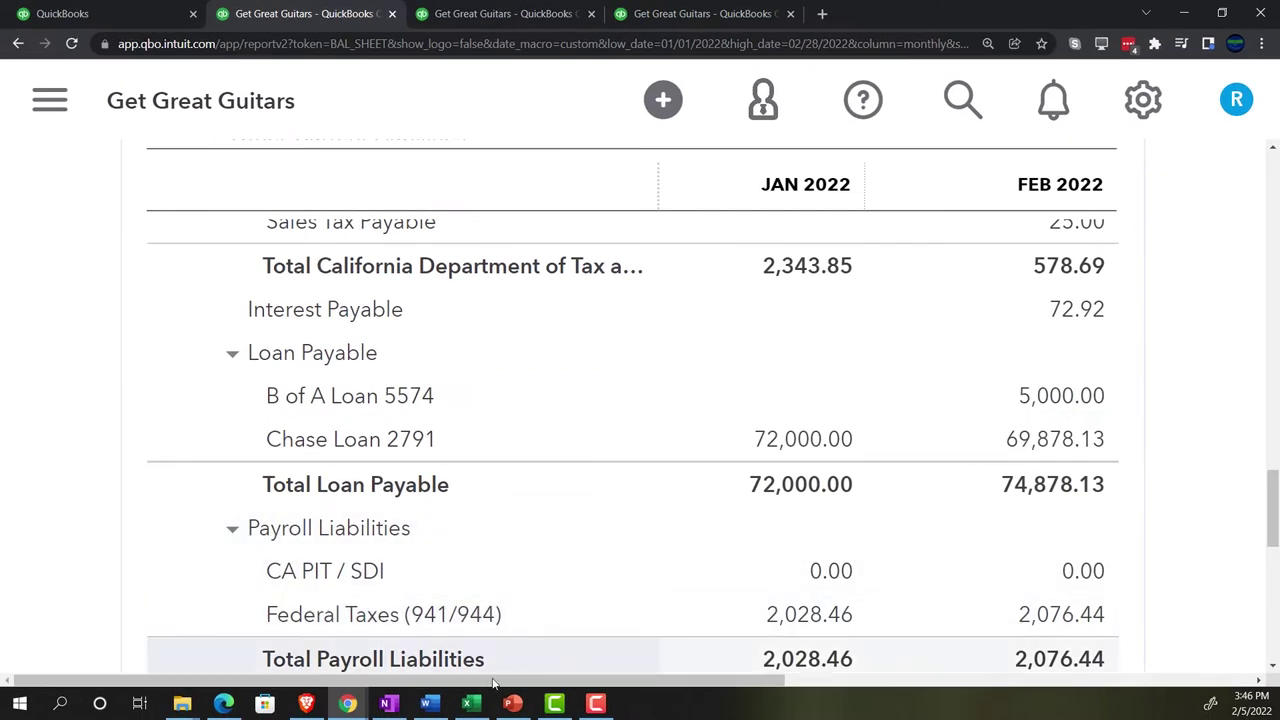
In Excel, check the month 2 interest and loan reduction against the month 2 payment in the Loan 1 table
click(470, 708)
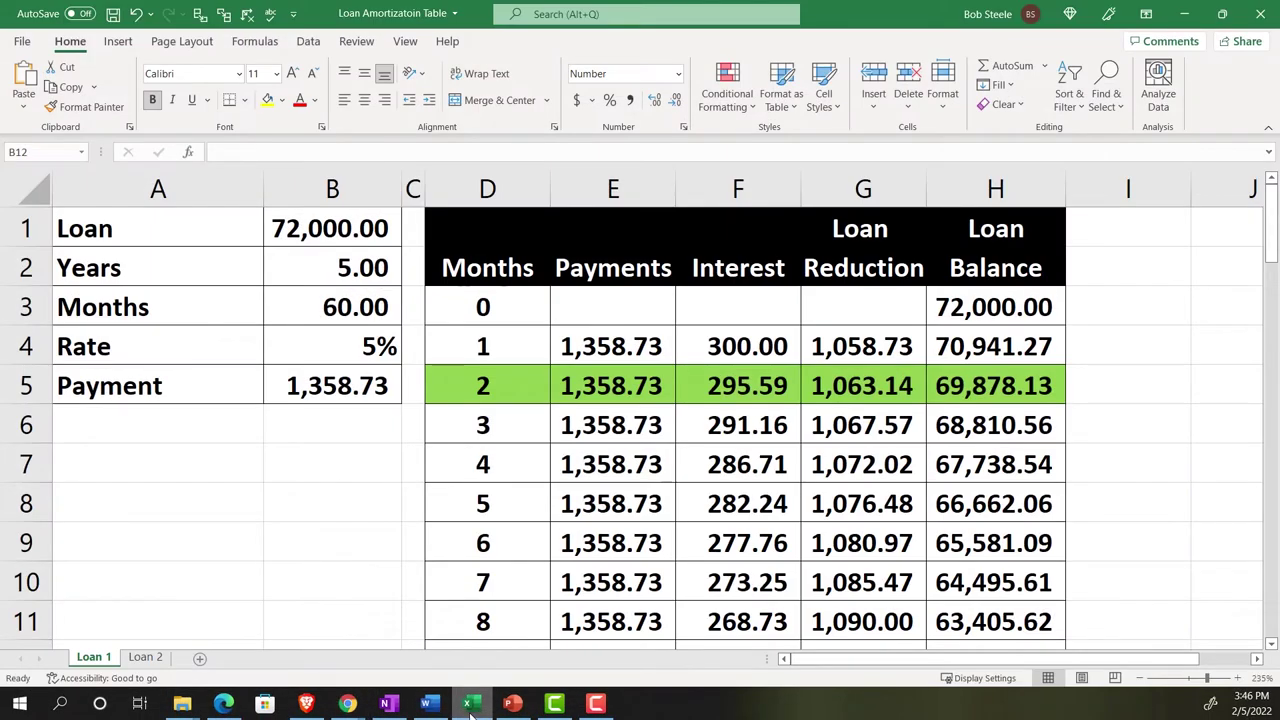
click(728, 383)
drag(728, 383, 832, 383)
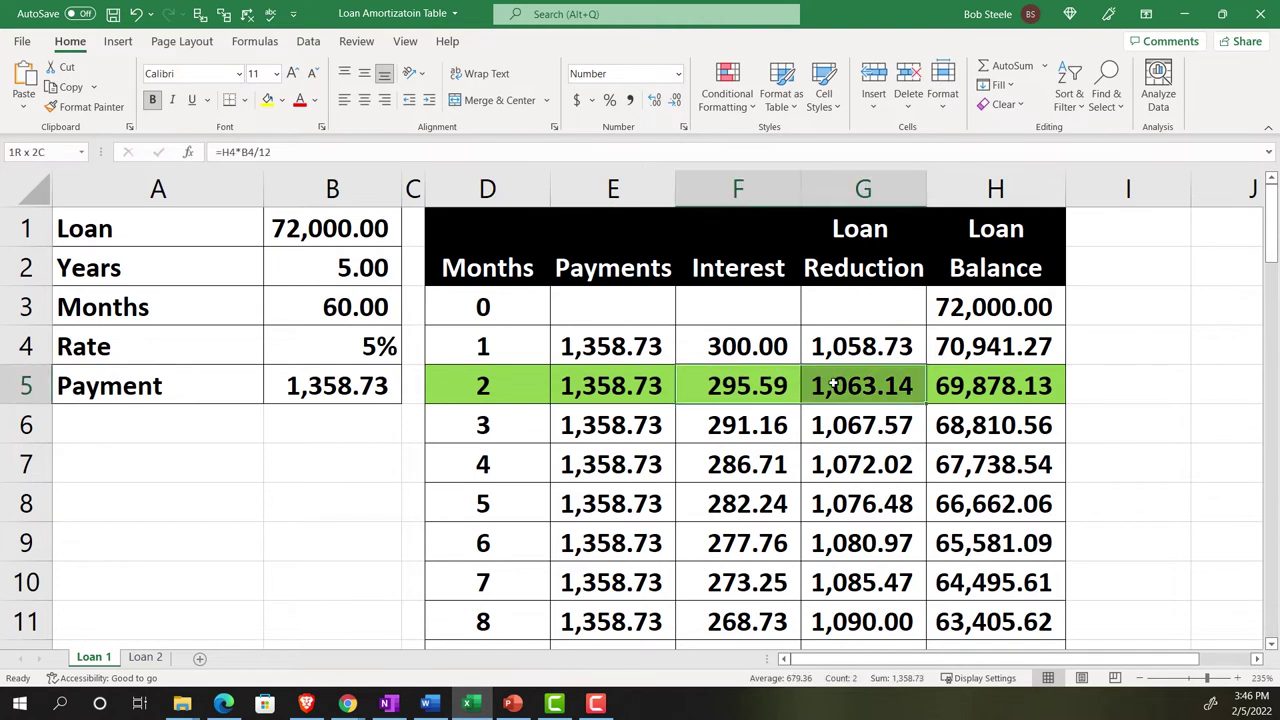
click(651, 396)
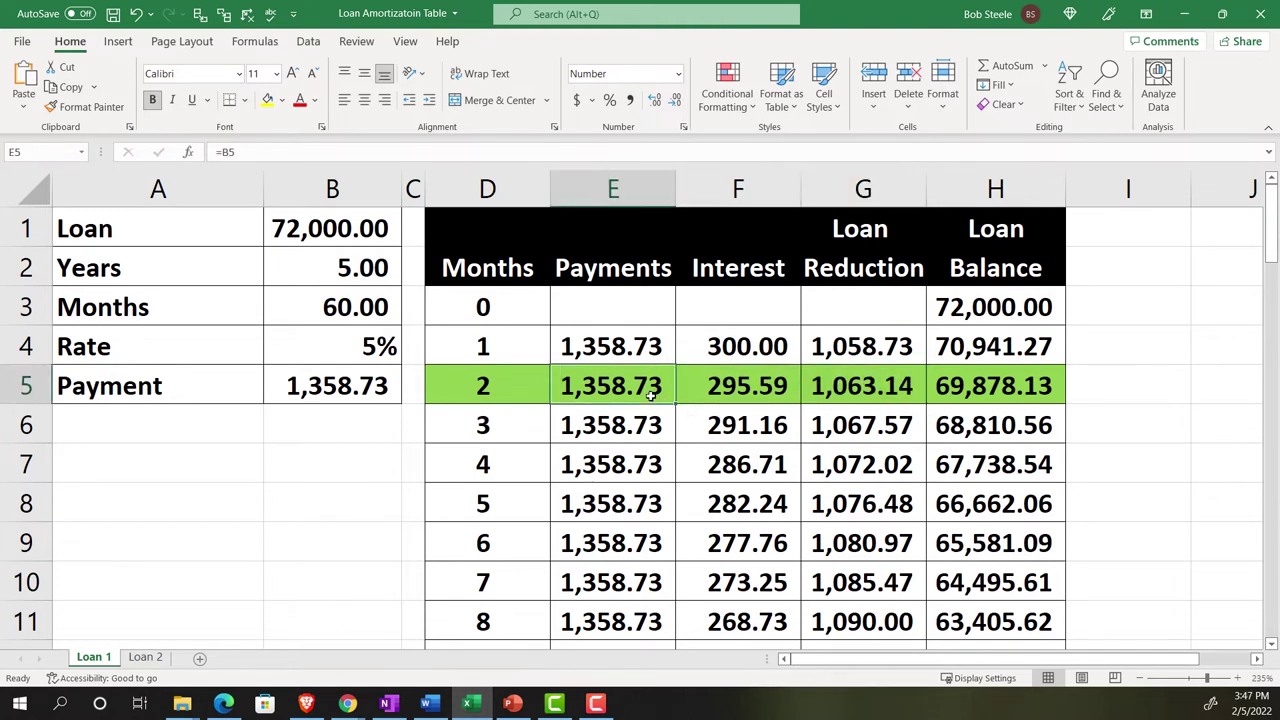
click(467, 703)
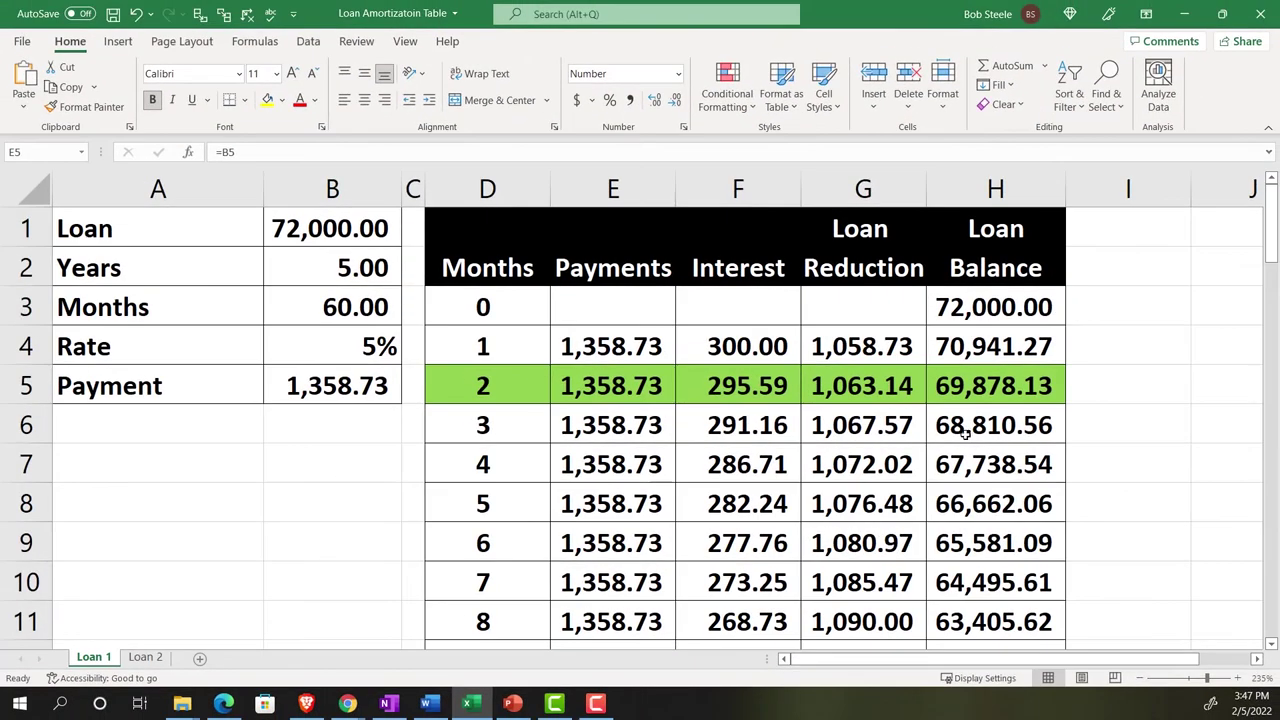
Examine the interest for months 2 to 4 and how the month 2 payment leads to its loan balance
drag(762, 390, 760, 476)
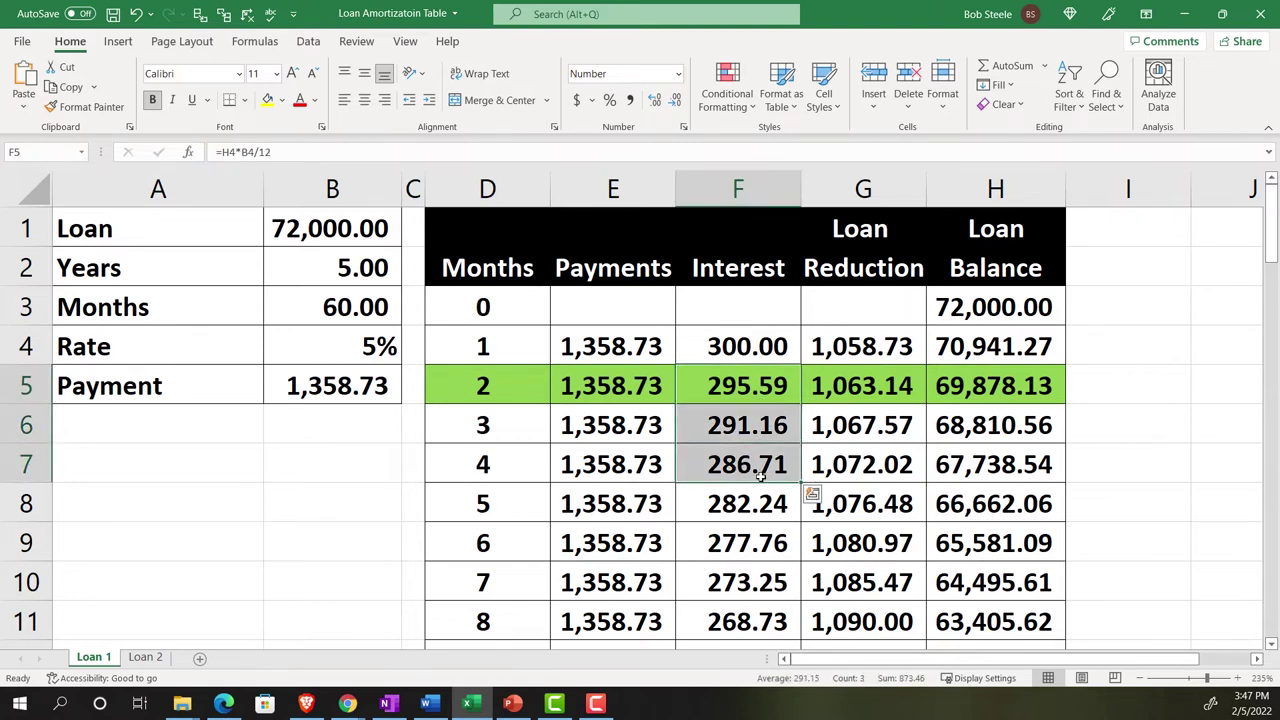
click(968, 390)
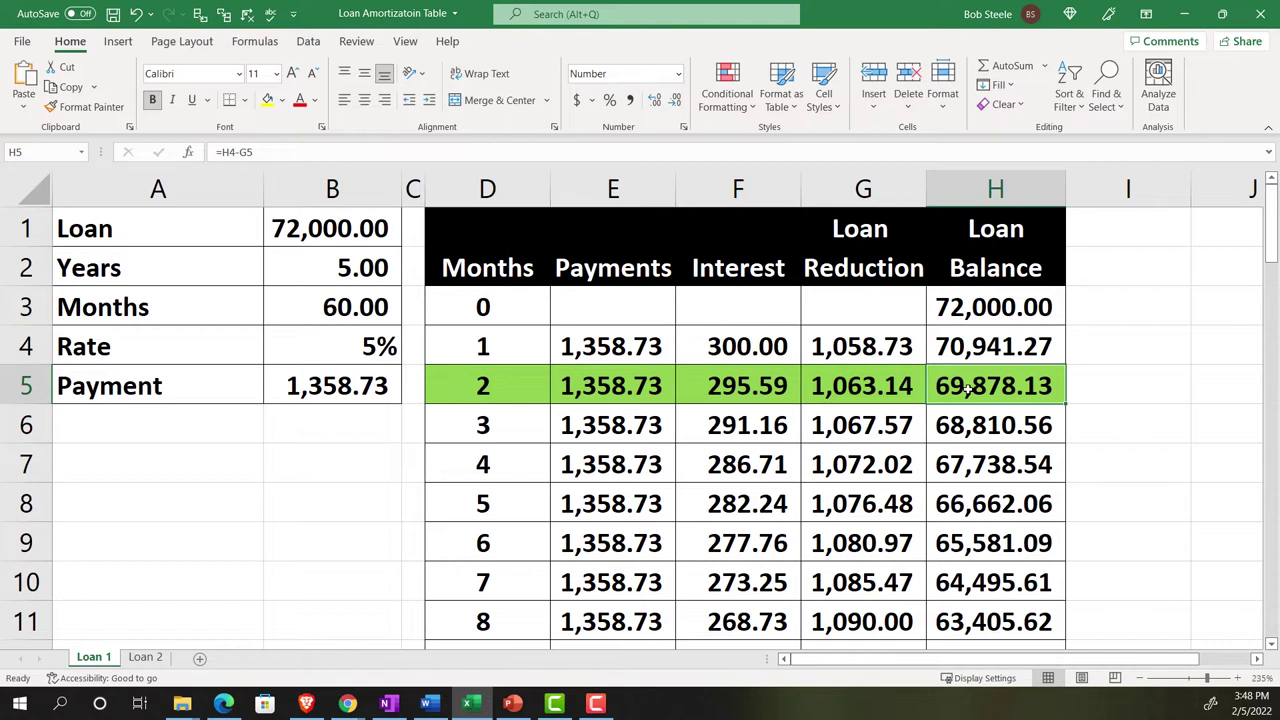
drag(626, 390, 804, 381)
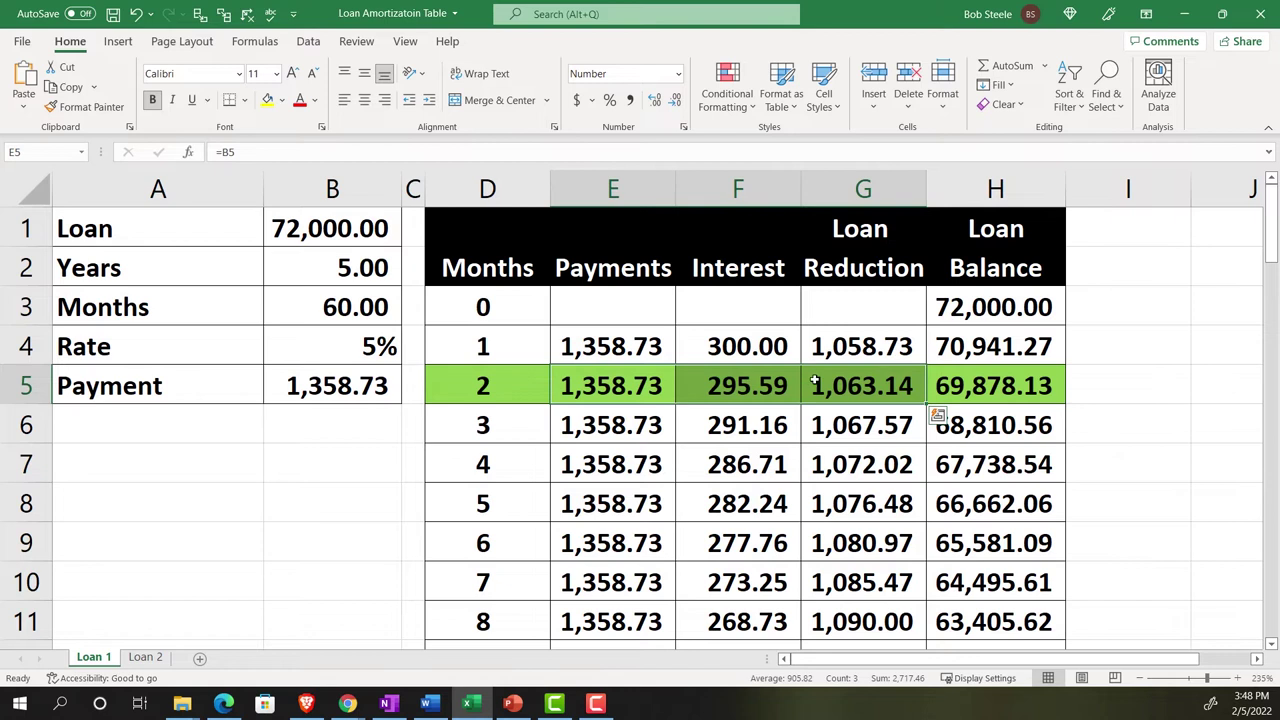
click(958, 378)
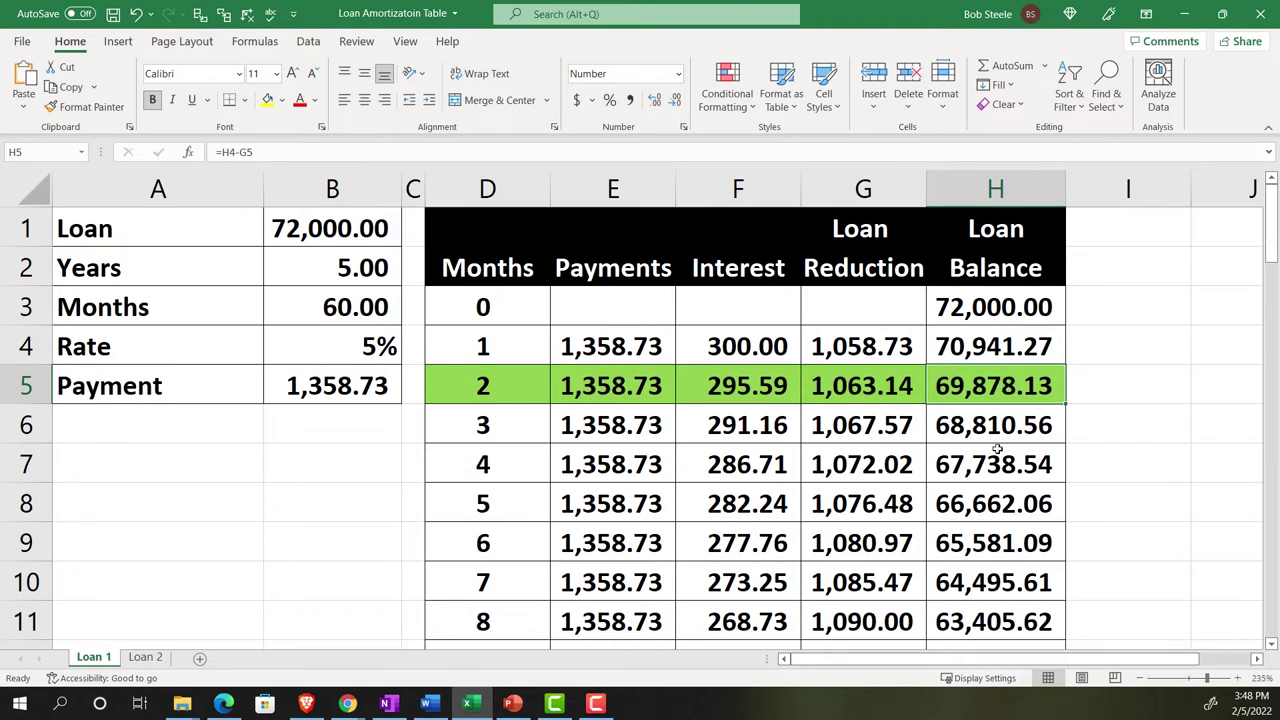
Check the Balance Sheet's loan accounts, and examine the opening loan balance in the workbook's Loan 2 sheet
click(476, 705)
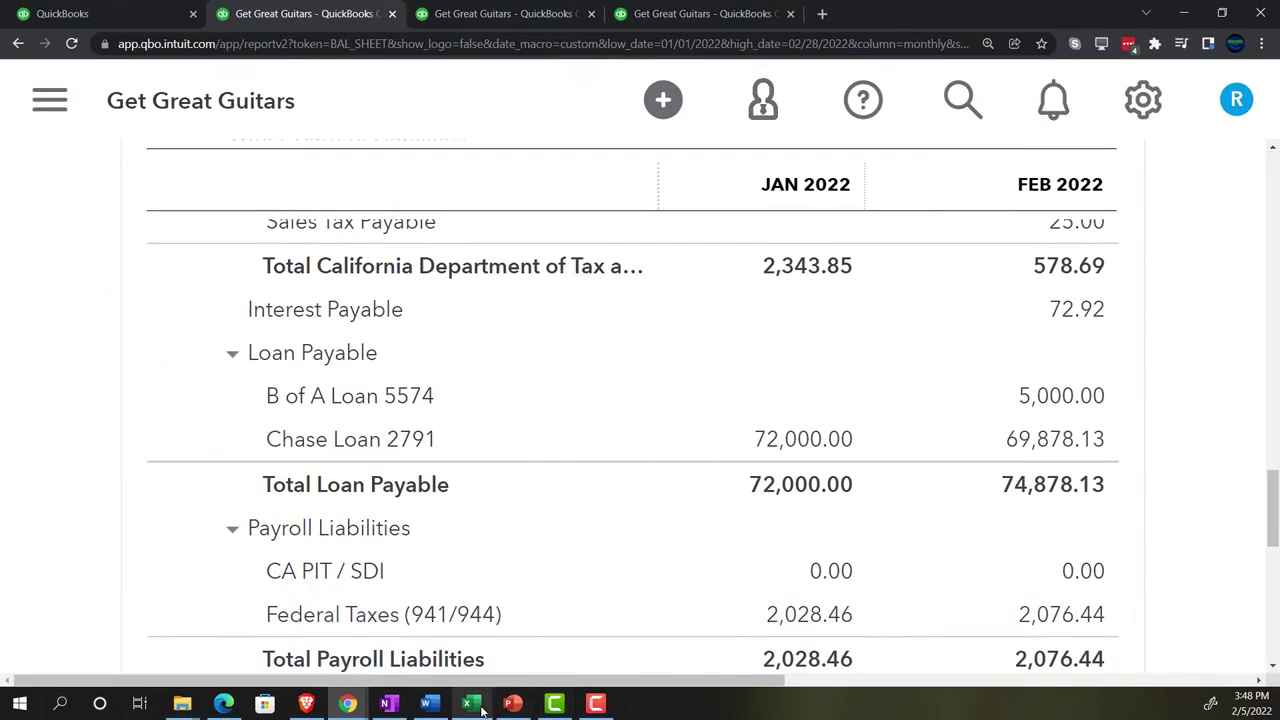
click(478, 705)
click(145, 657)
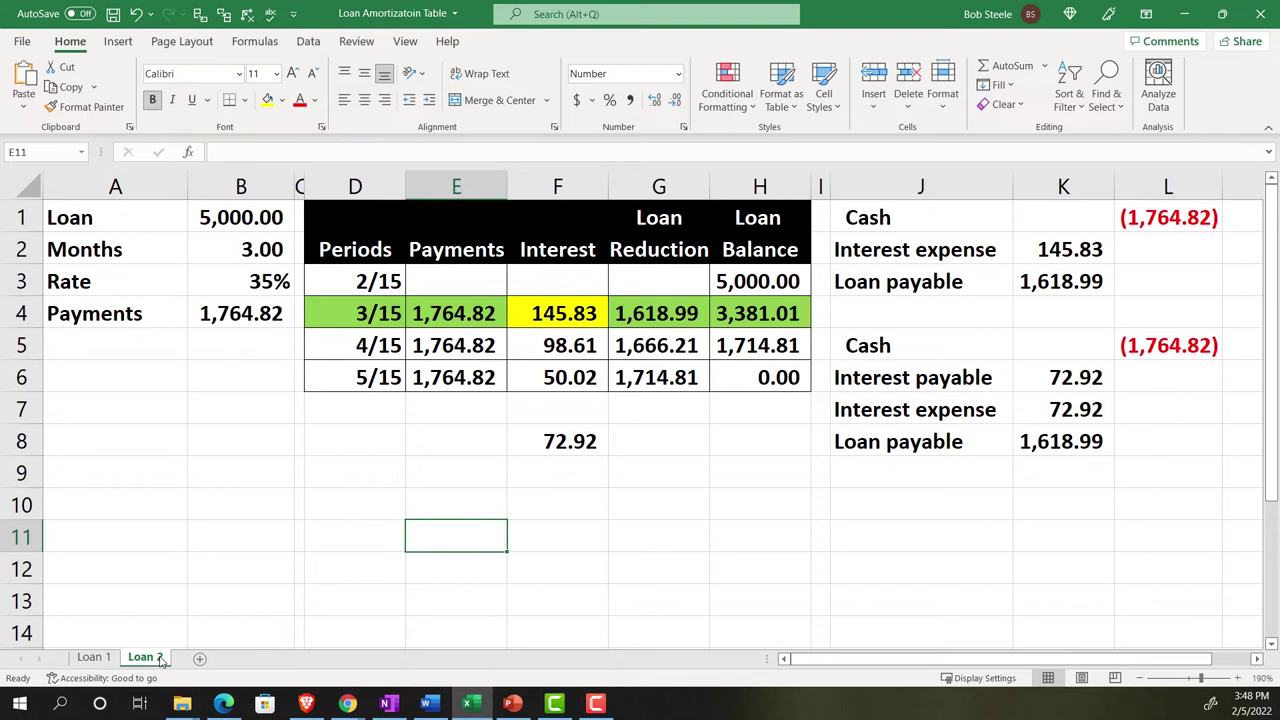
click(726, 287)
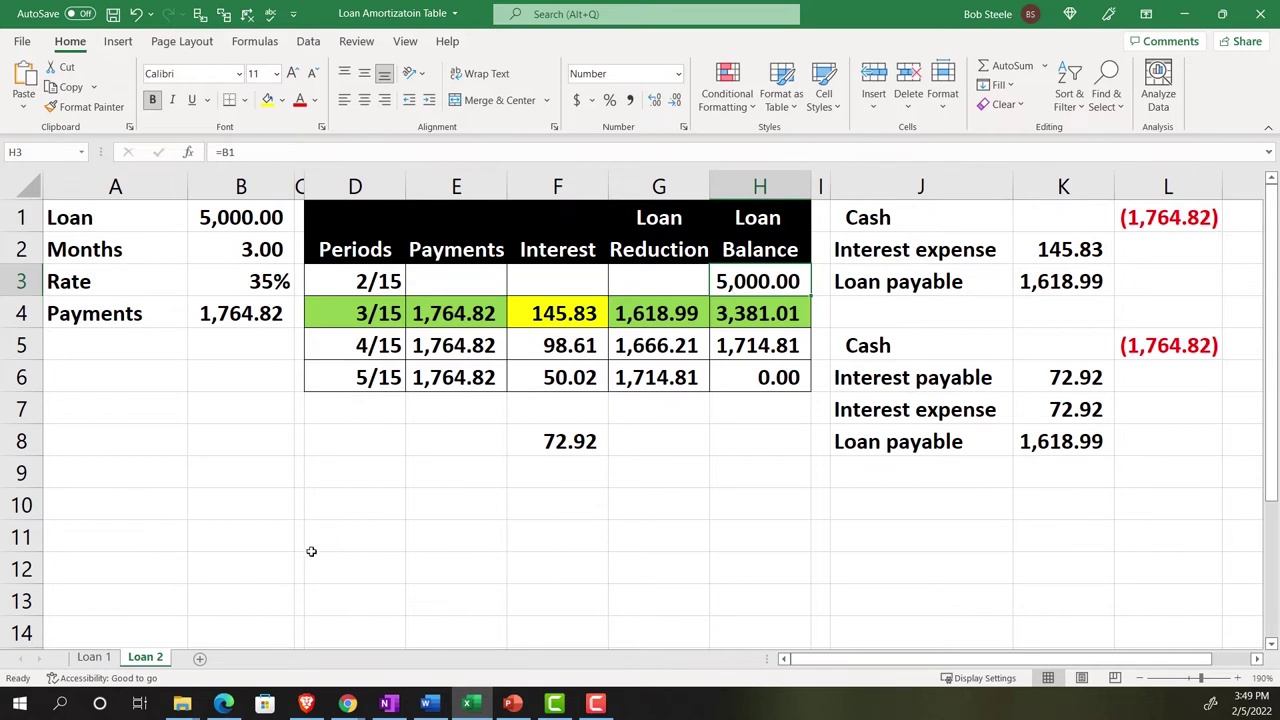
Return to the Loan 1 sheet and compare its amortization table with the Chase loan balance on the QuickBooks Balance Sheet
click(92, 657)
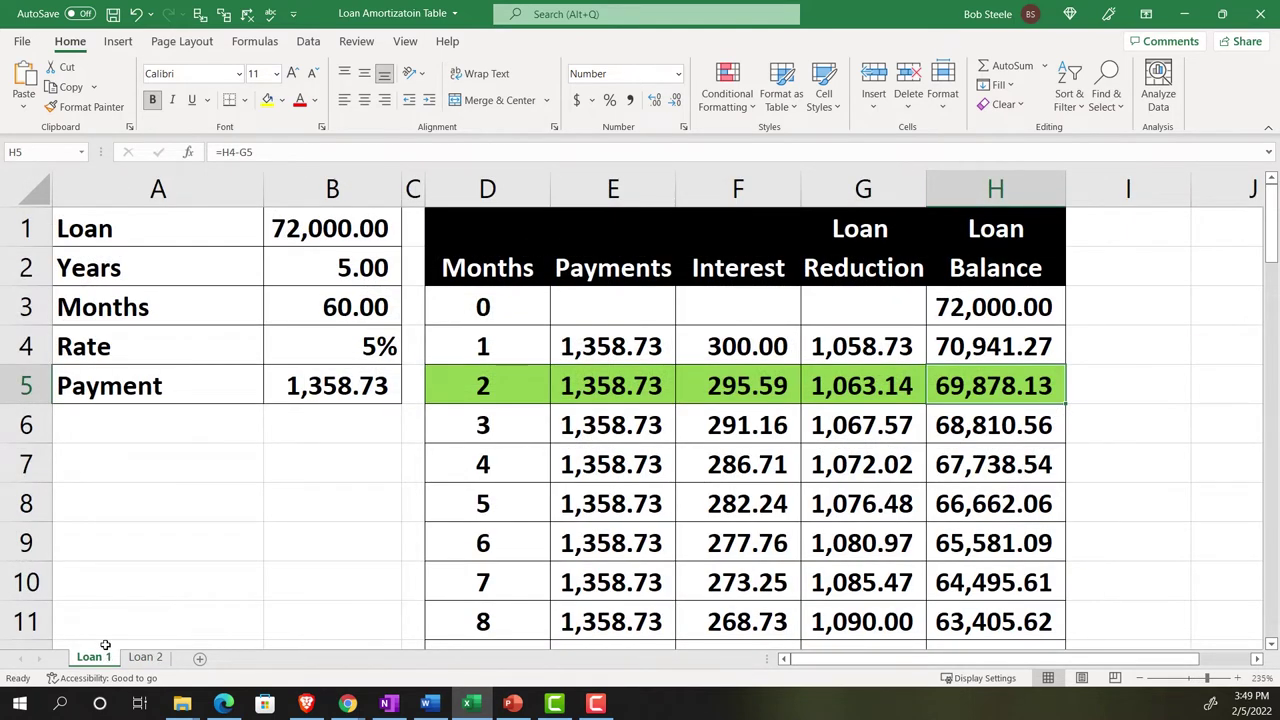
scroll(105, 645, down, 3)
scroll(105, 645, up, 3)
click(471, 703)
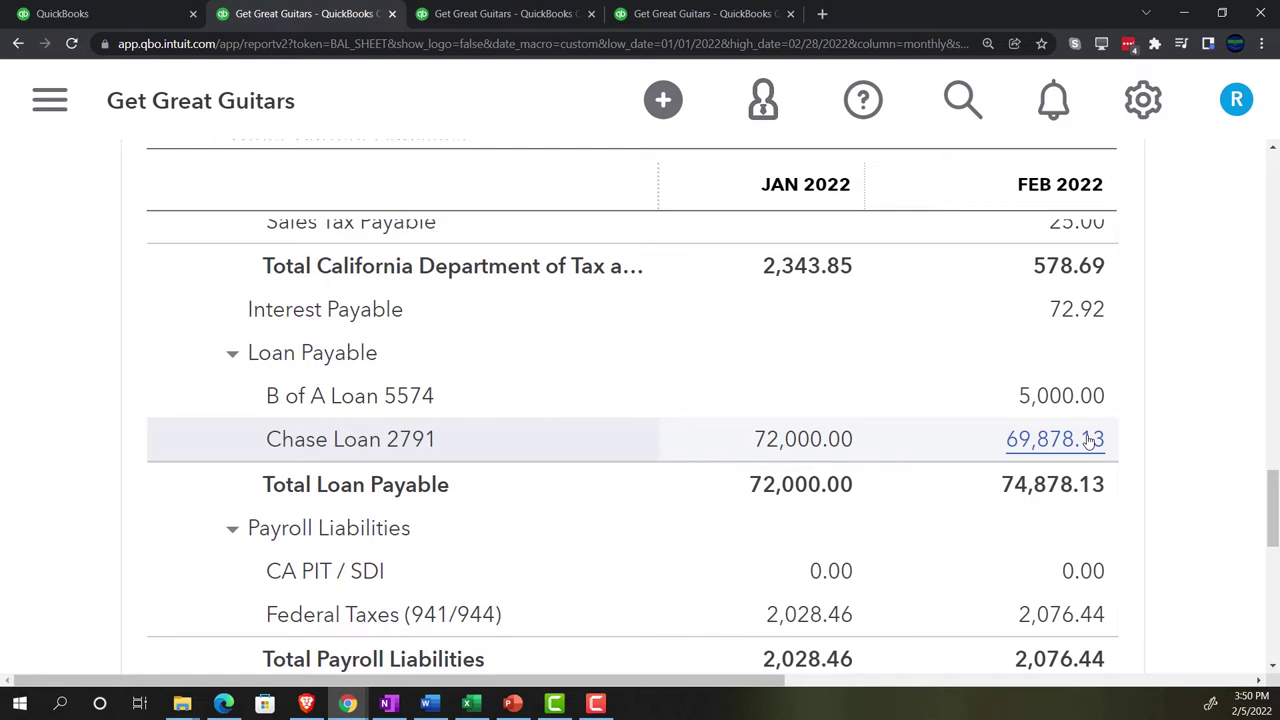
Switch to the Excel workbook and examine the month 2 loan balance and loan reduction in the Loan 1 table
click(472, 704)
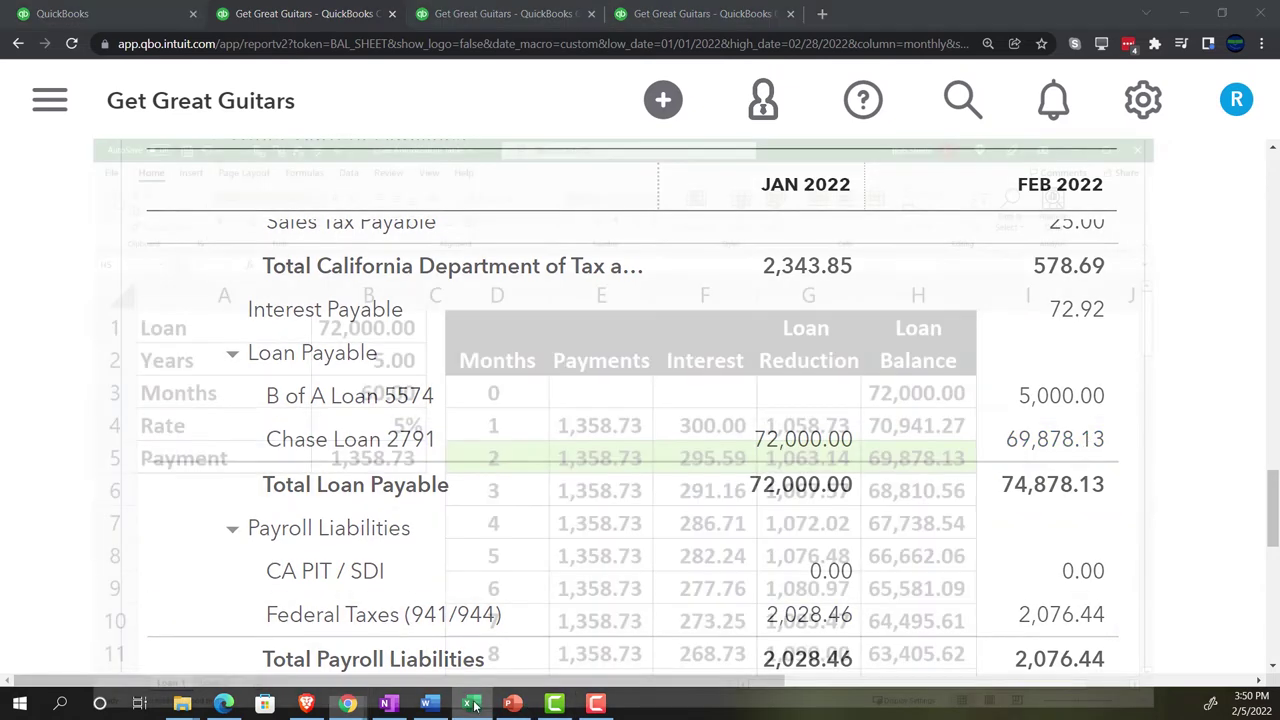
click(838, 425)
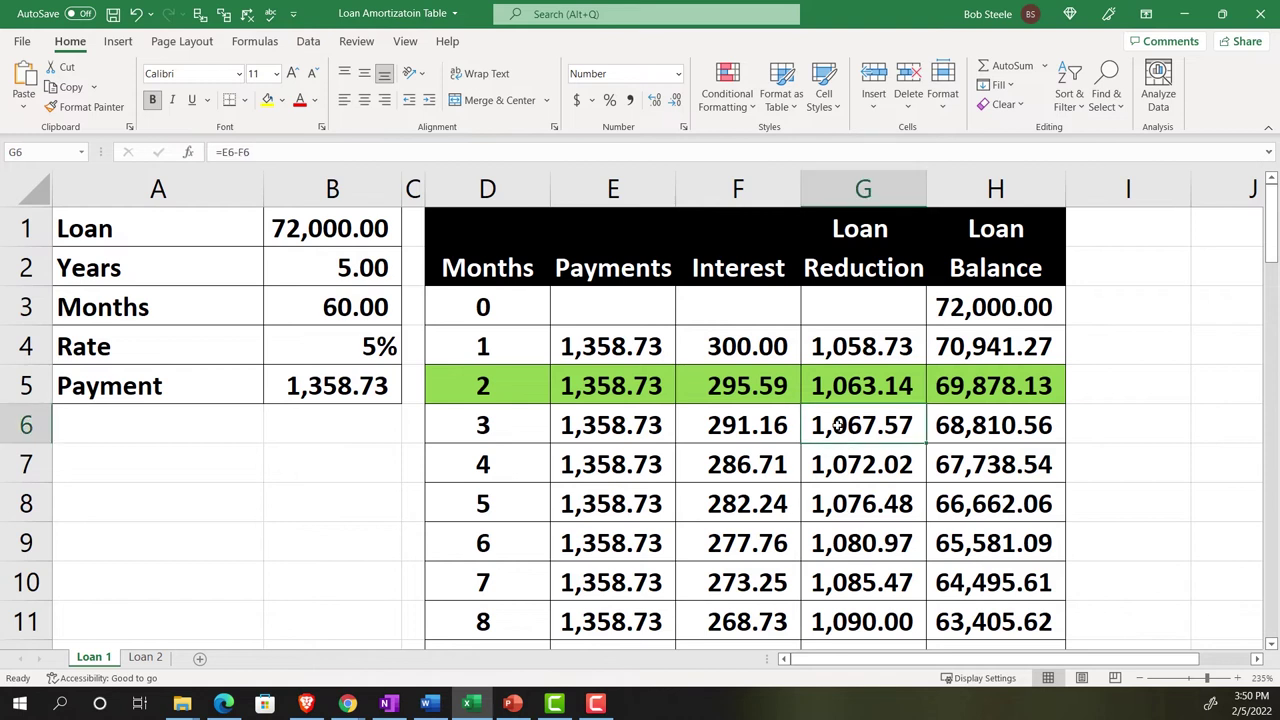
scroll(838, 425, down, 1)
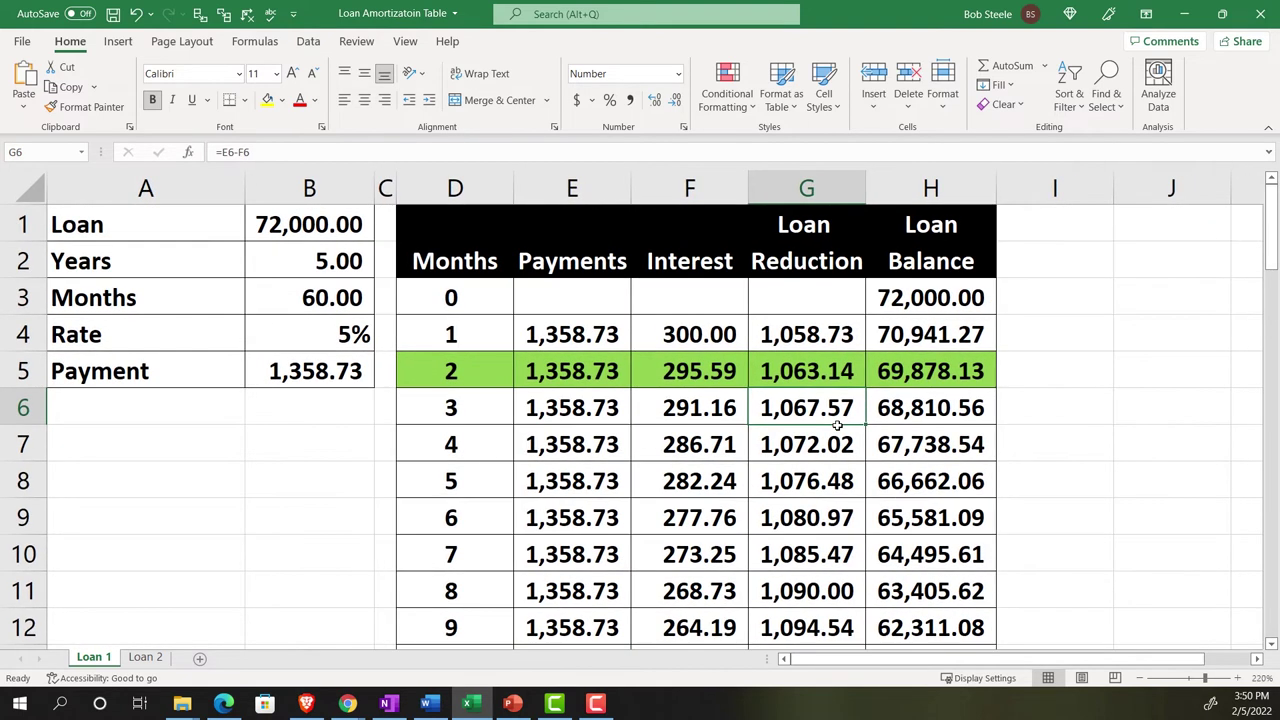
click(484, 404)
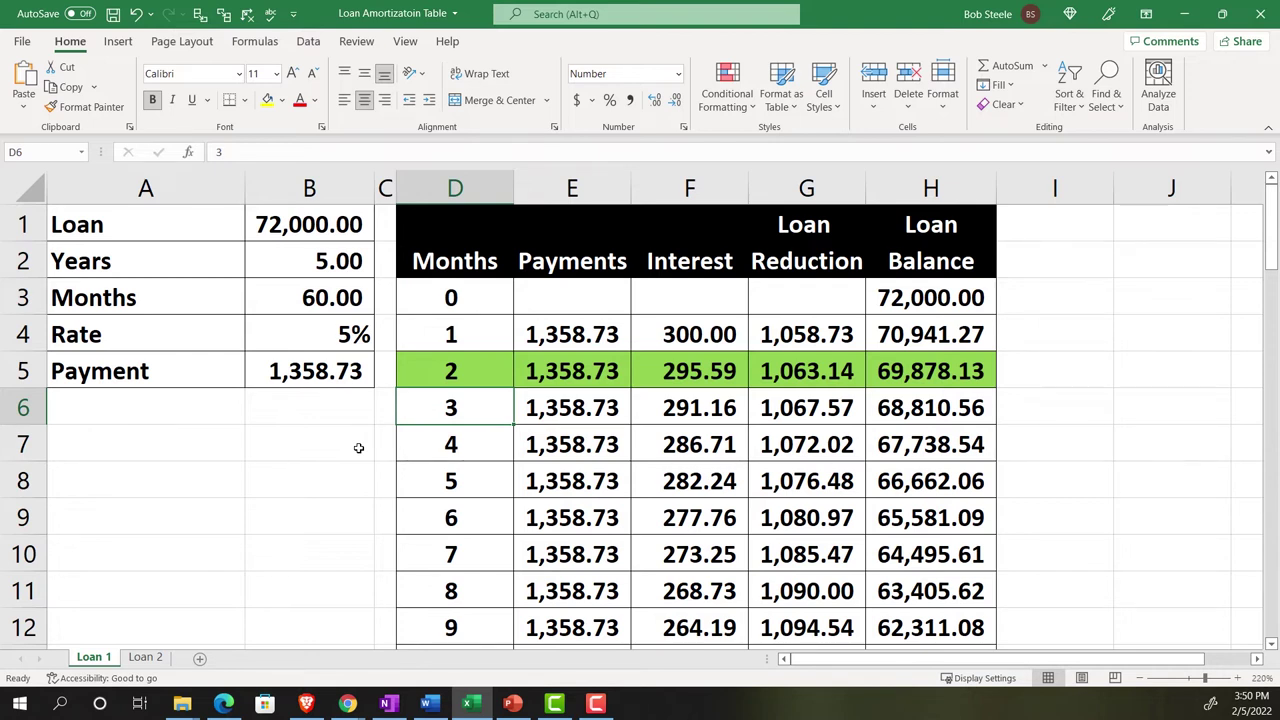
key(Up)
key(Right)
key(Right)
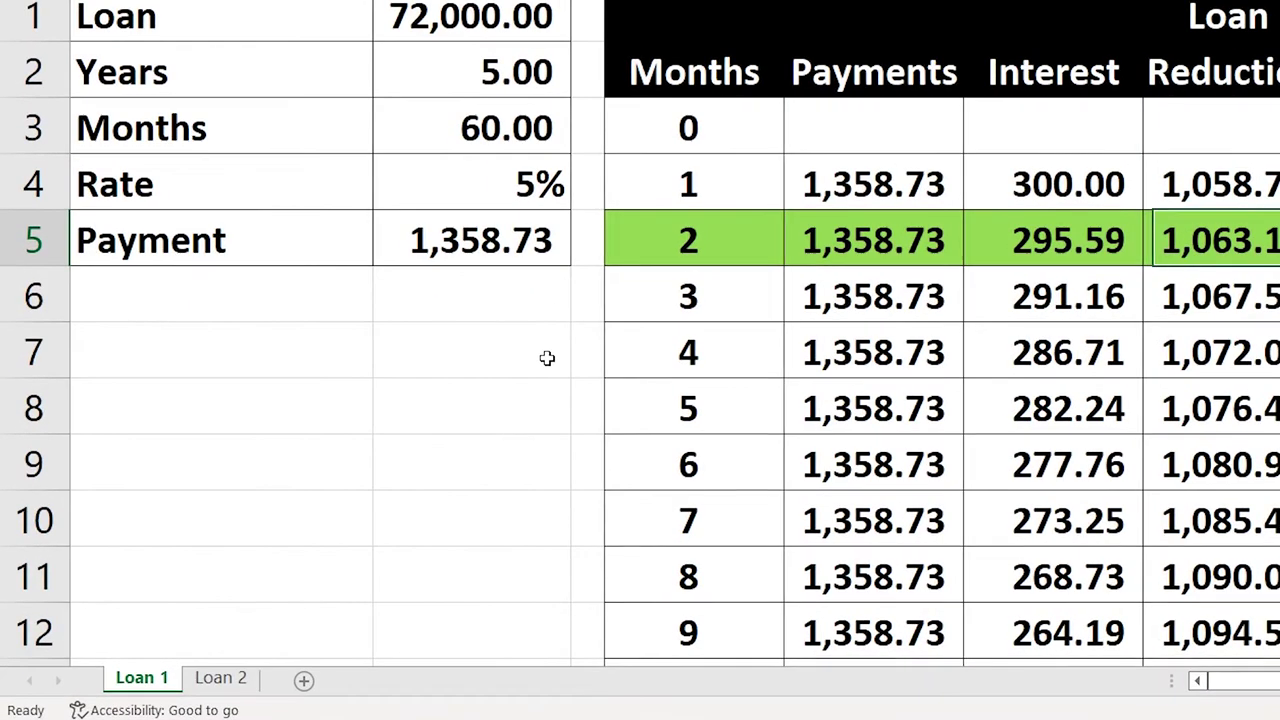
Fill the month 14 row of the Loan 1 amortization table, D17:H17, with light green
key(Left)
key(Left)
key(Down)
key(Down)
key(Down)
key(Down)
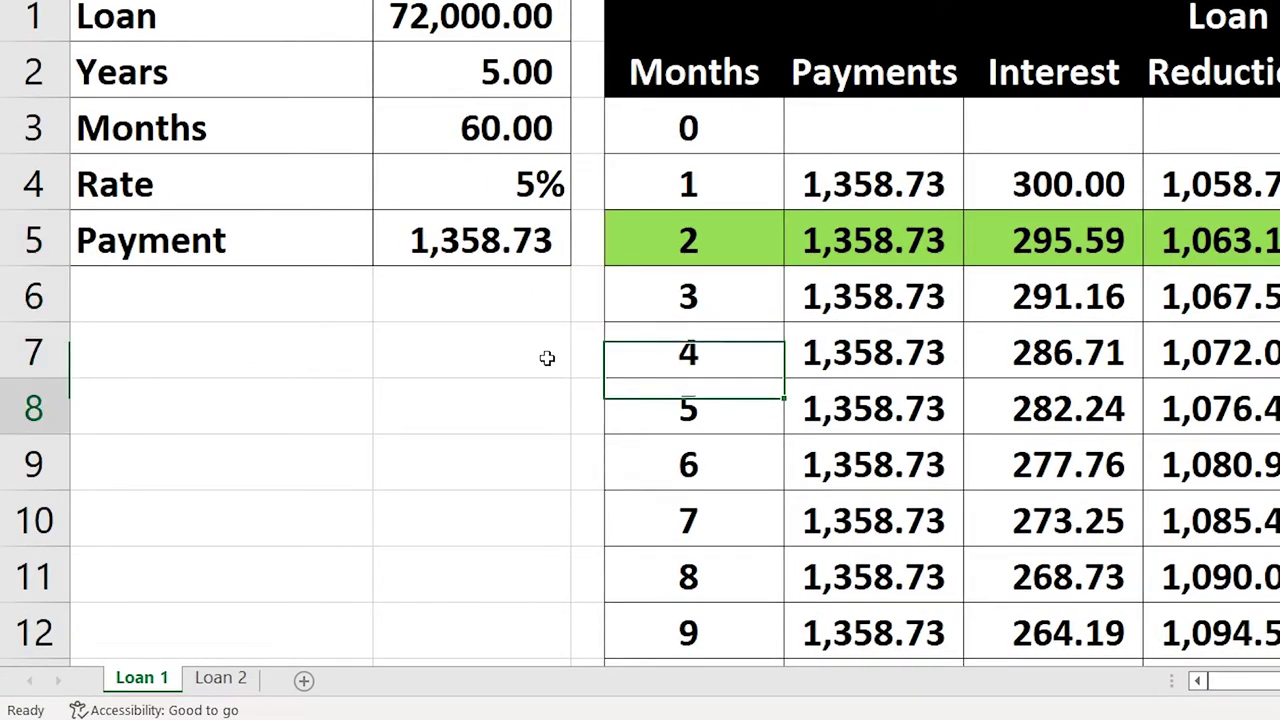
key(Down)
key(Down)
key(Down)
key(Down)
key(Down)
key(Down)
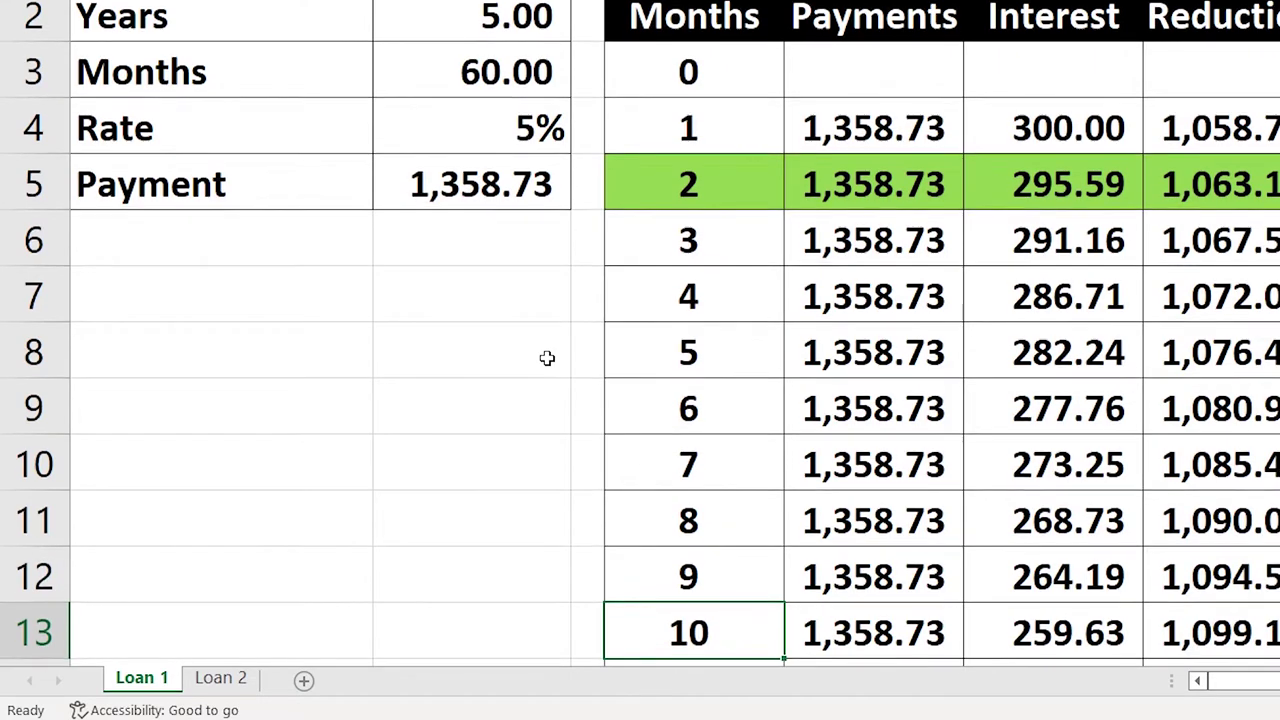
key(Down)
key(Down)
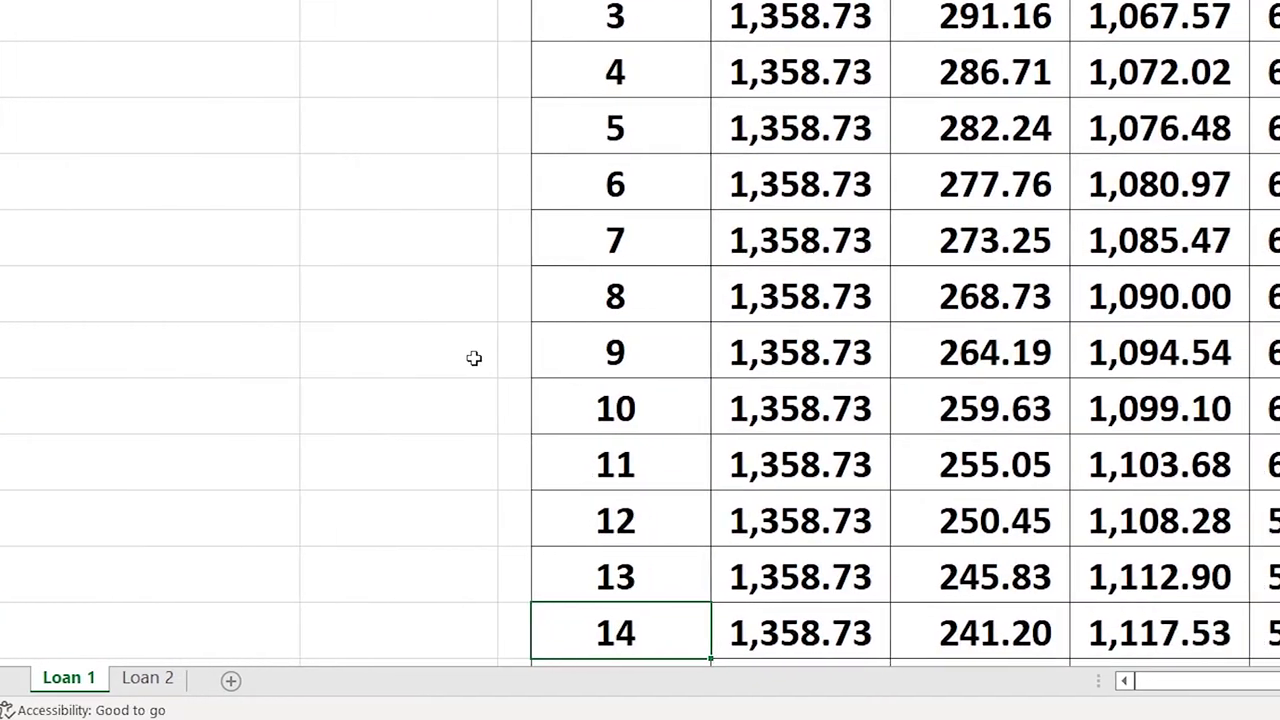
key(shift+Right)
key(shift+Right)
key(shift+Right)
key(shift+Right)
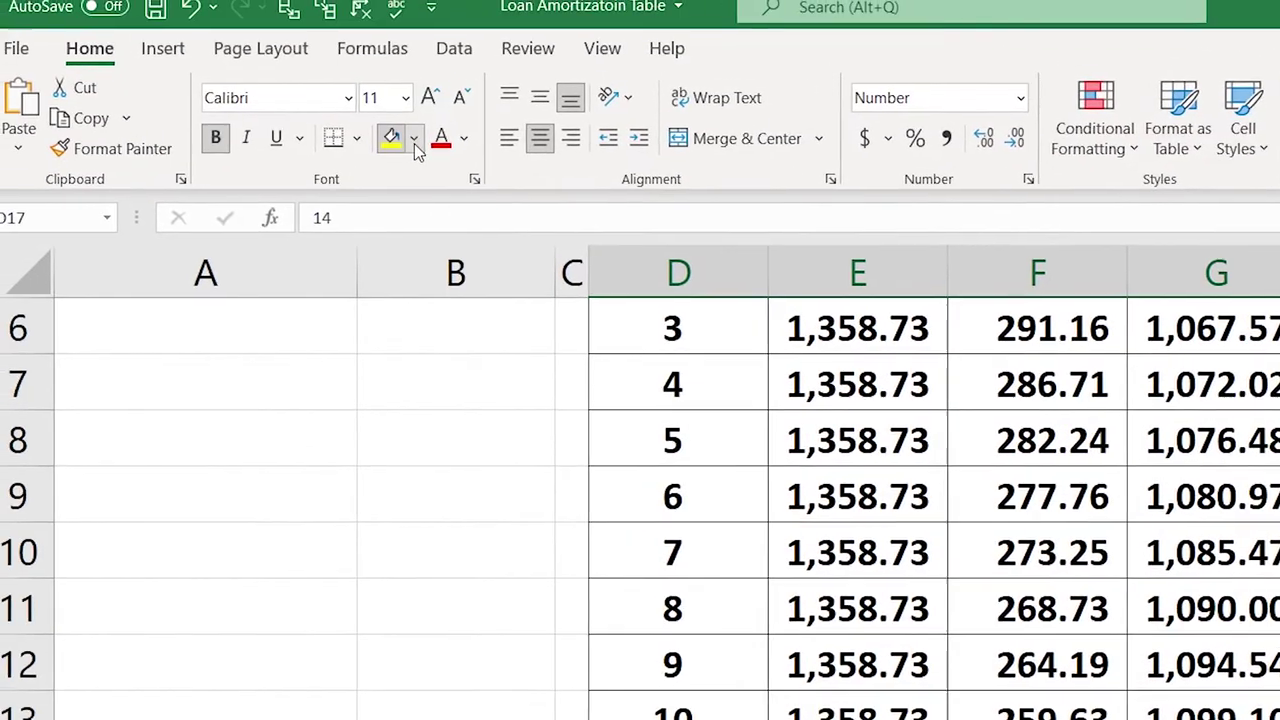
click(427, 147)
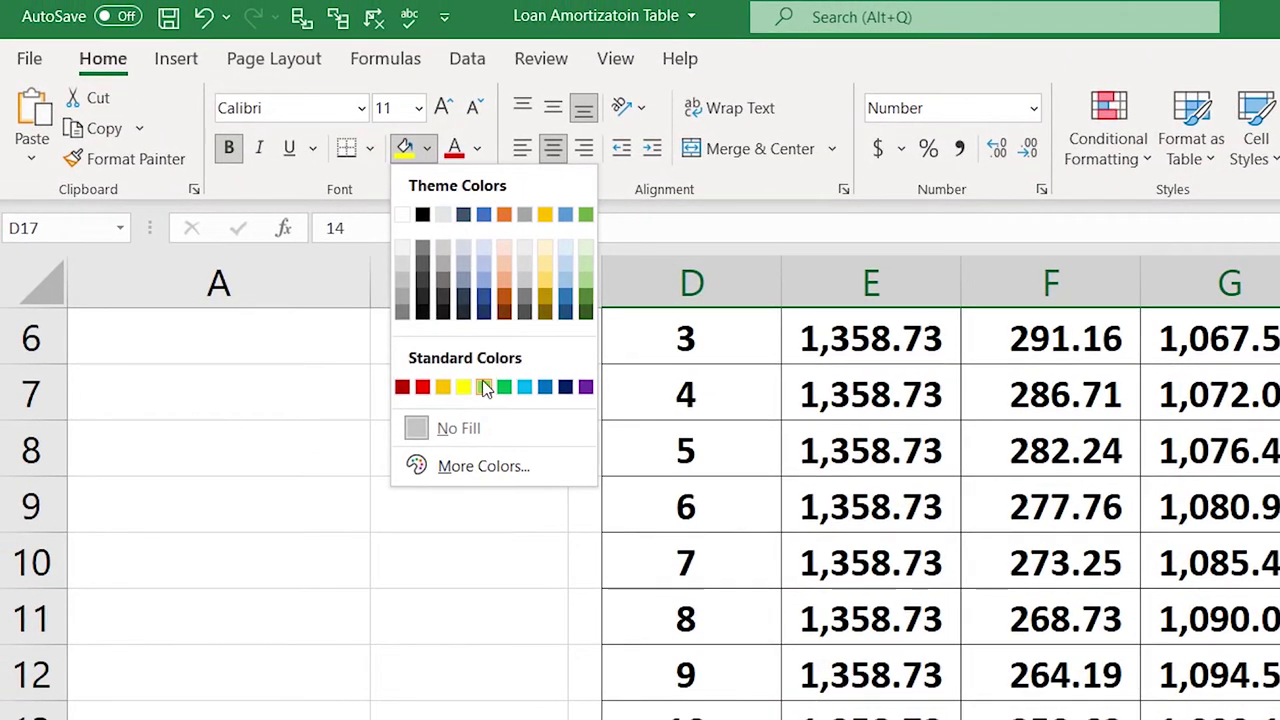
key(Escape)
click(930, 481)
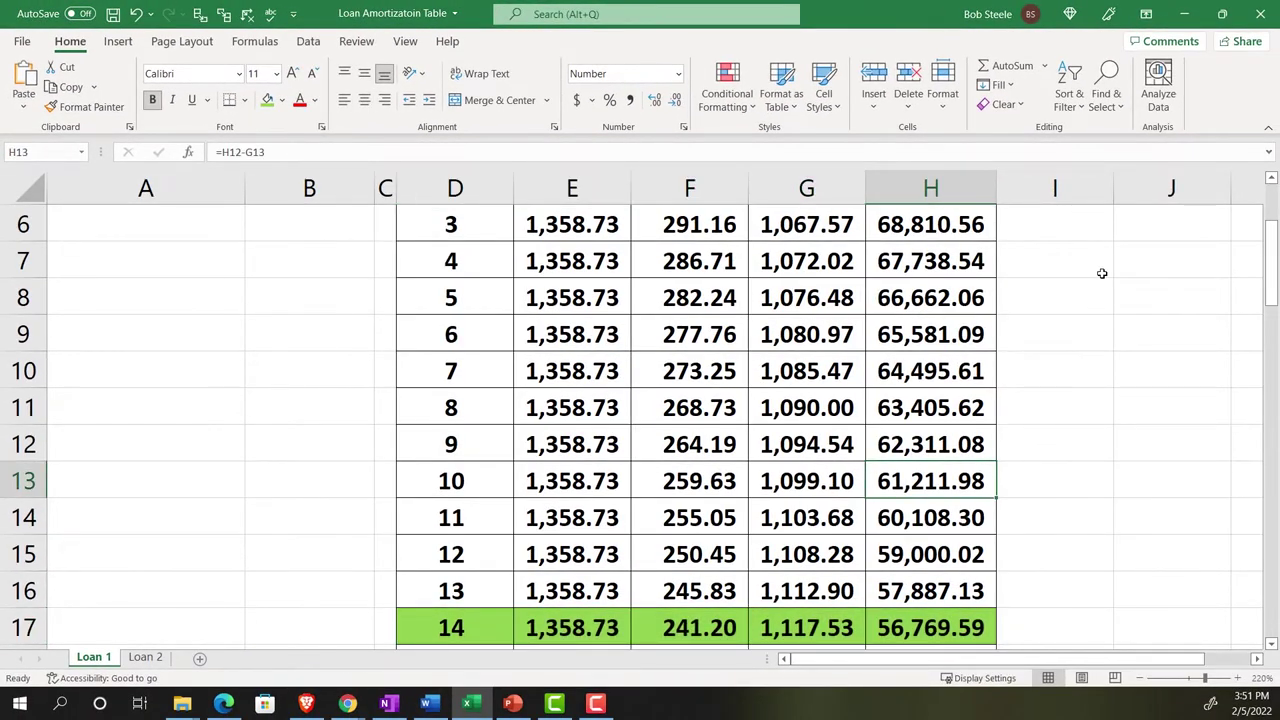
Narrow column I to a slim spacer beside the amortization table and select J17 next to the month 14 row
drag(1116, 193, 1019, 208)
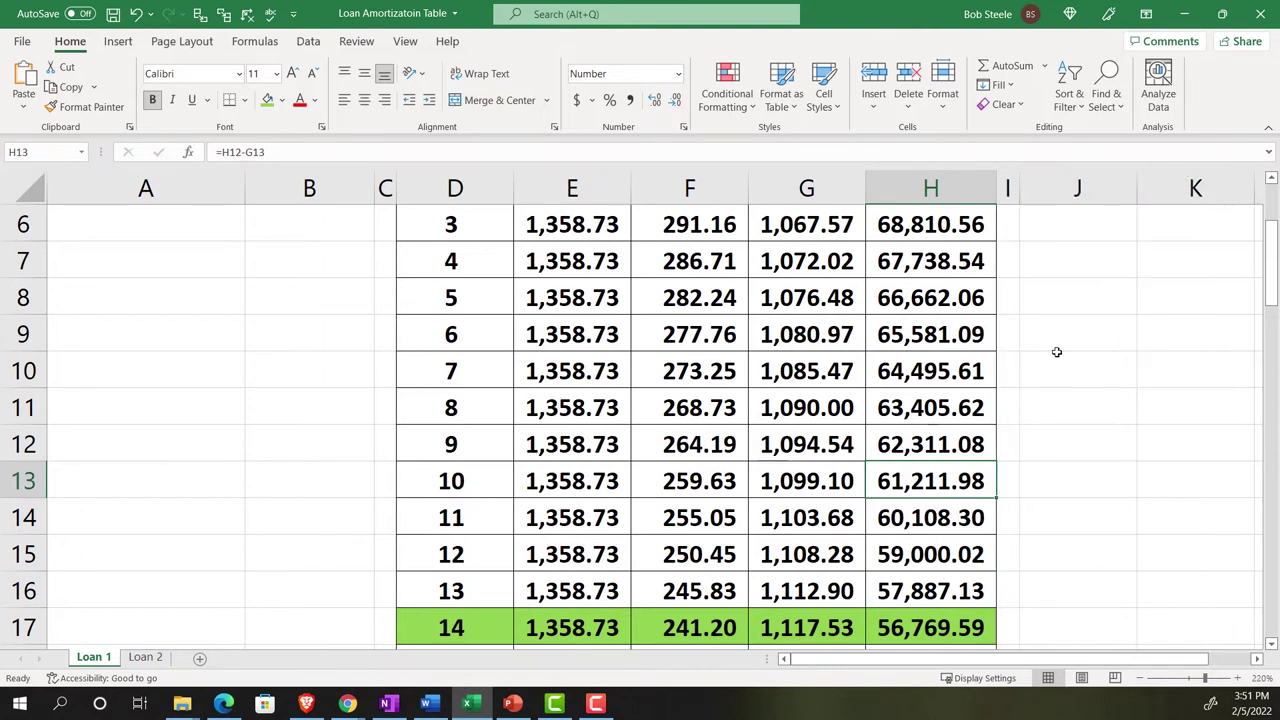
click(1053, 620)
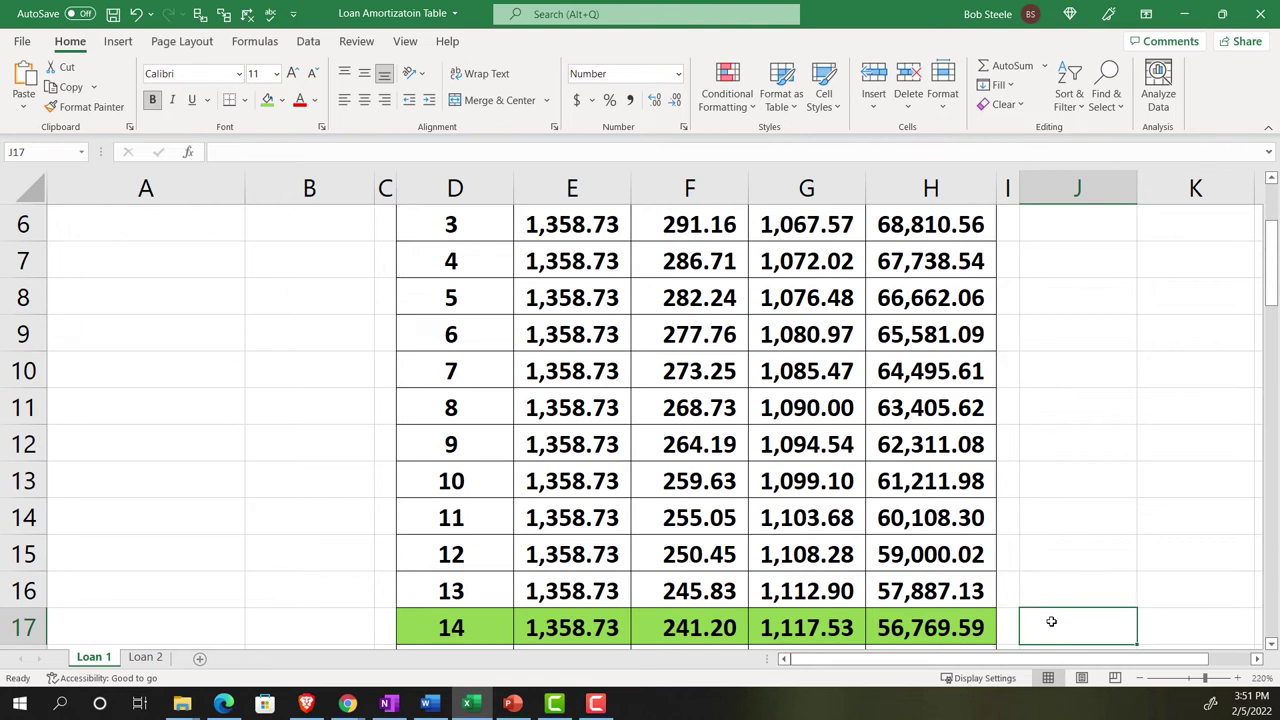
Calculate a year of loan payments in B8 with the formula =B5*12
scroll(1040, 621, up, 1)
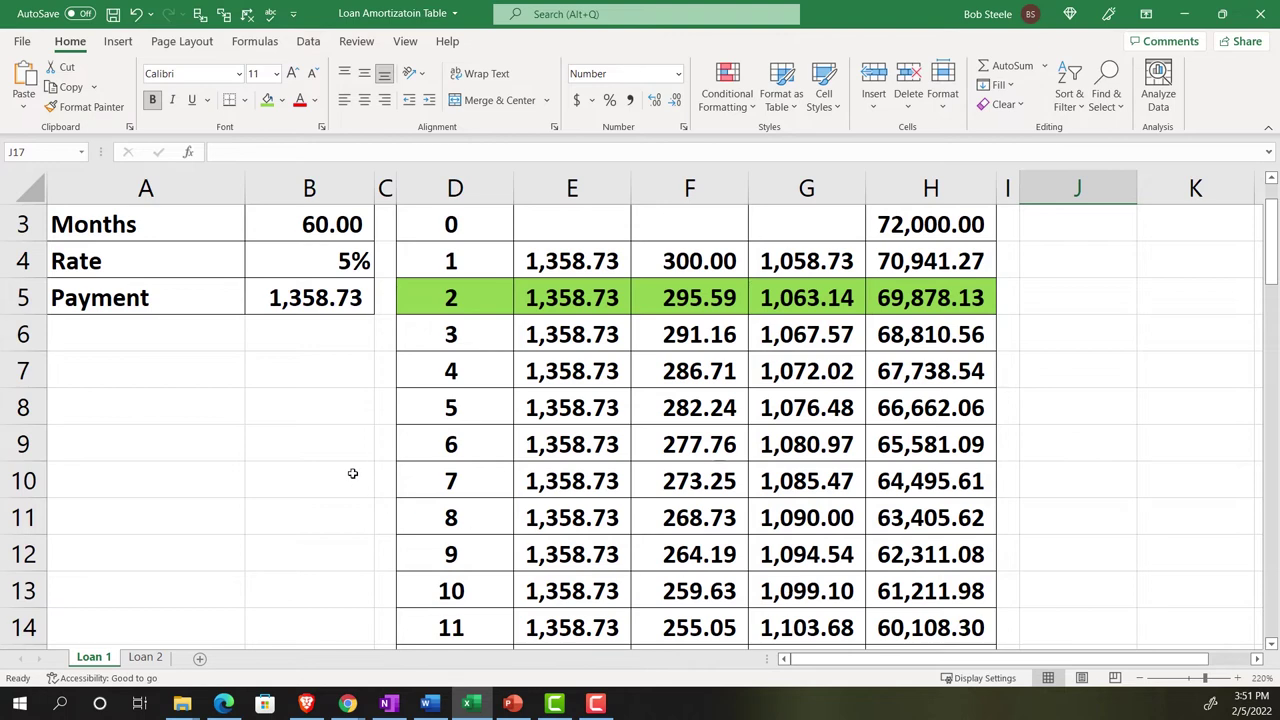
click(303, 412)
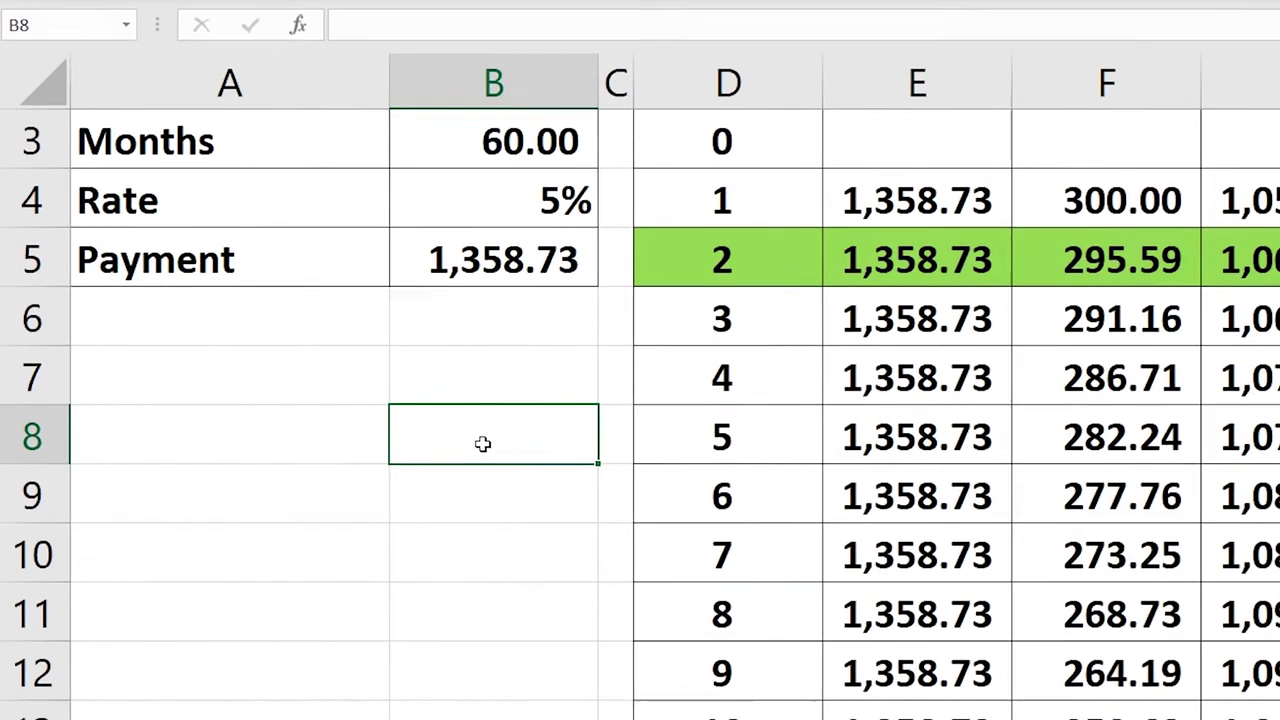
text(=)
key(Up)
key(Up)
key(Up)
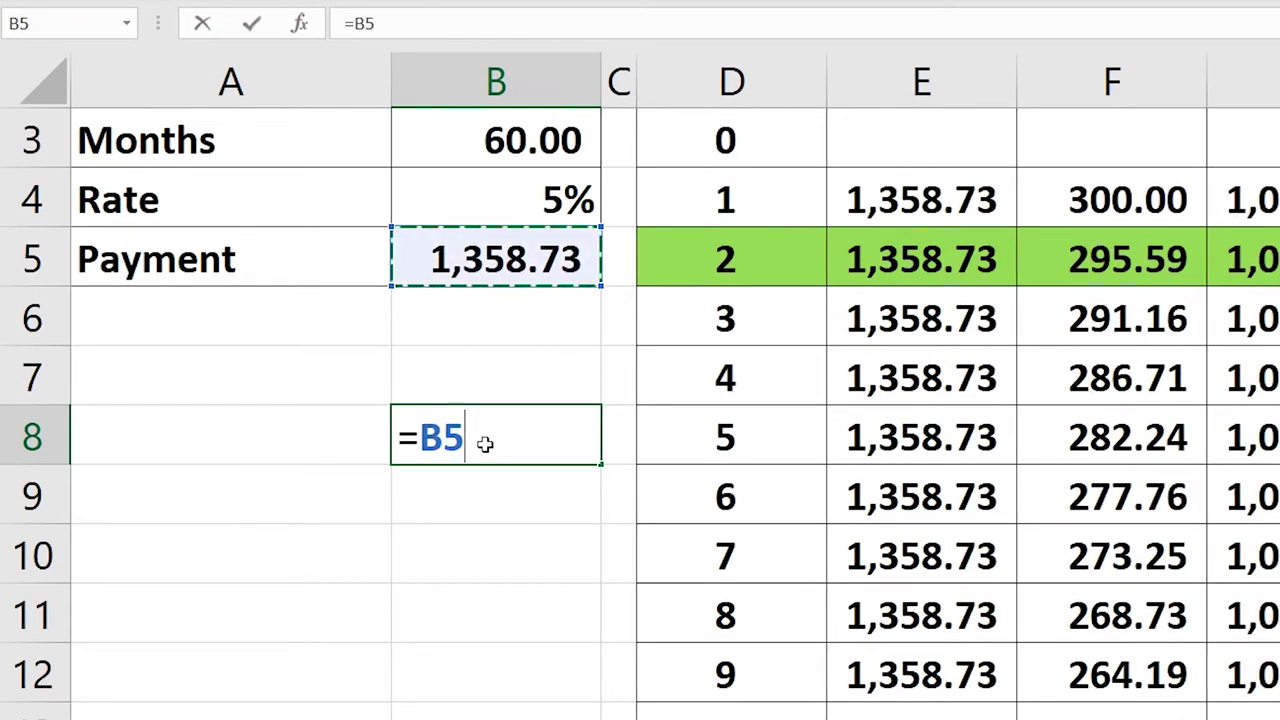
text(*12)
key(Return)
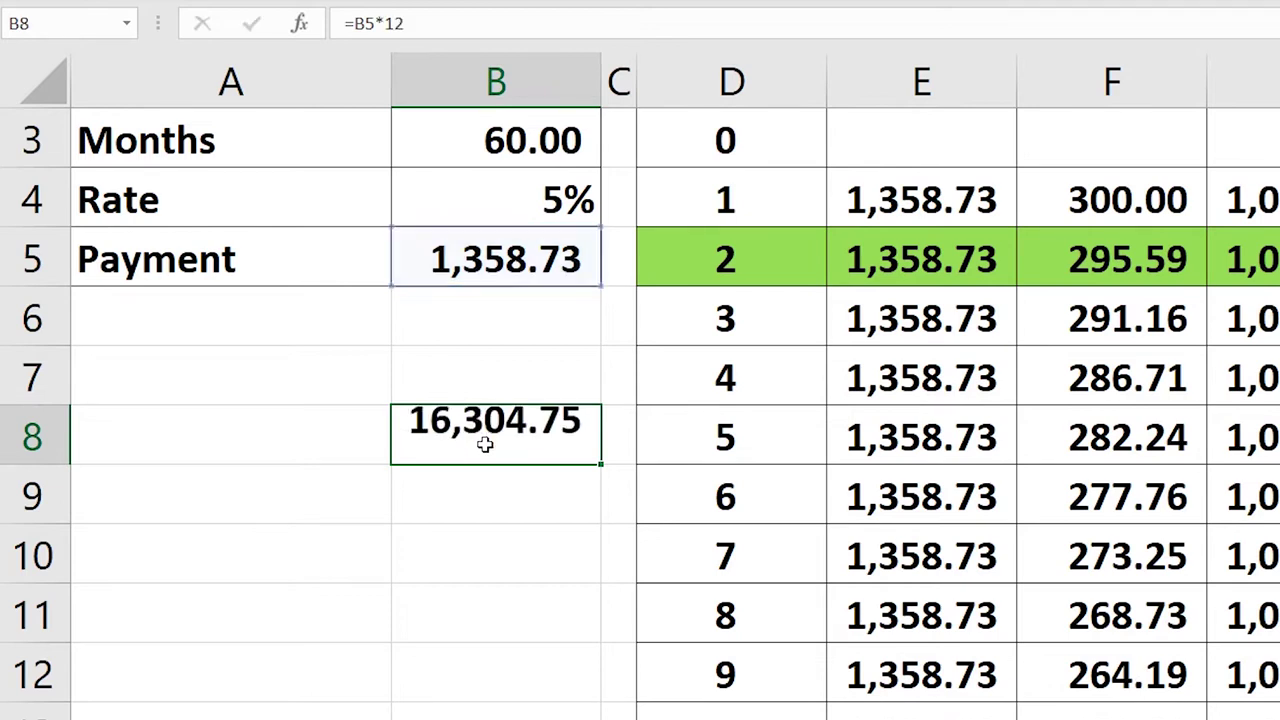
click(485, 441)
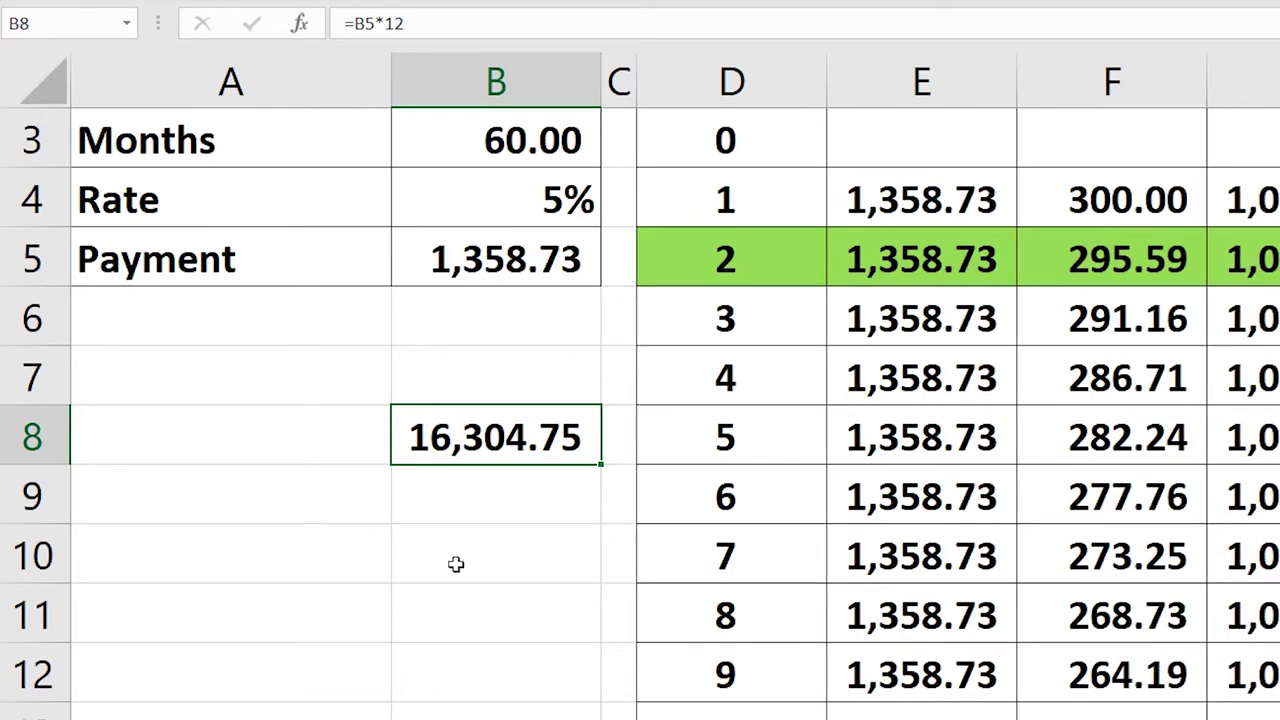
In B9, subtract the yearly payments in B8 from the month 2 loan balance in H5, and check that balance cell
key(Down)
text(=)
key(Right)
key(Right)
key(Right)
key(Right)
key(Right)
key(Up)
key(Up)
key(Up)
key(Right)
key(Up)
text(-)
key(Up)
key(Return)
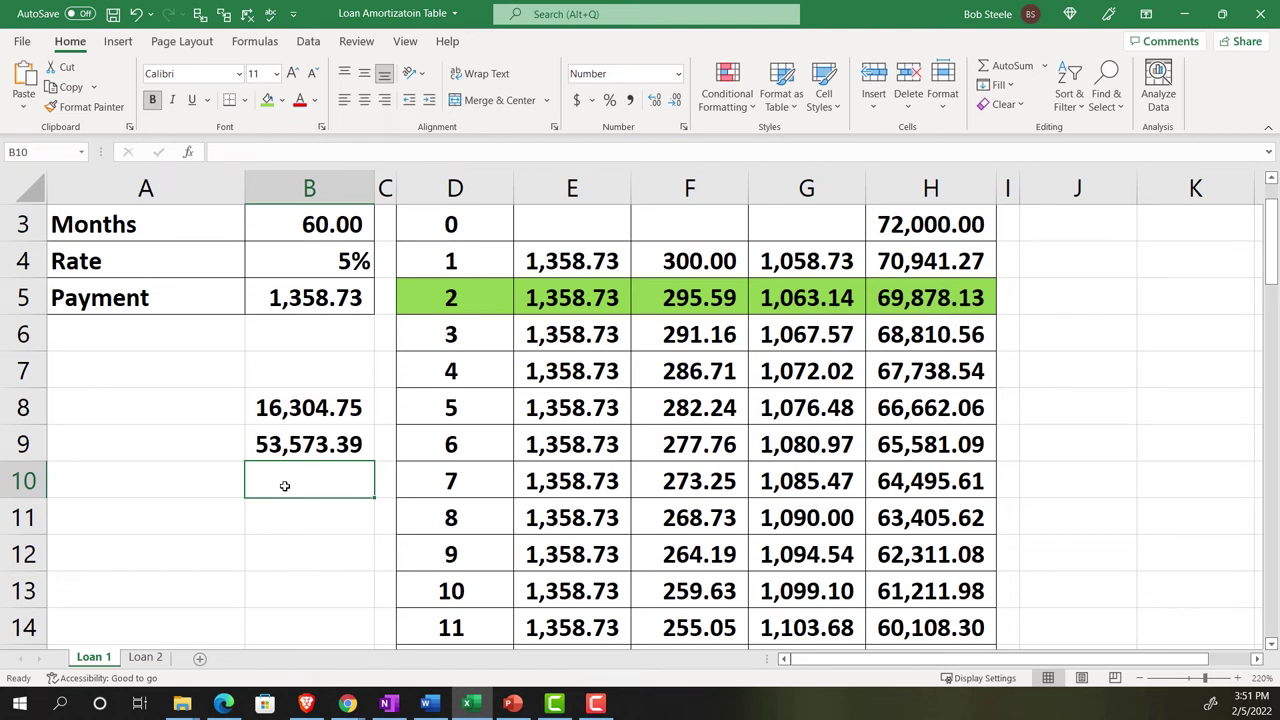
key(Up)
key(Up)
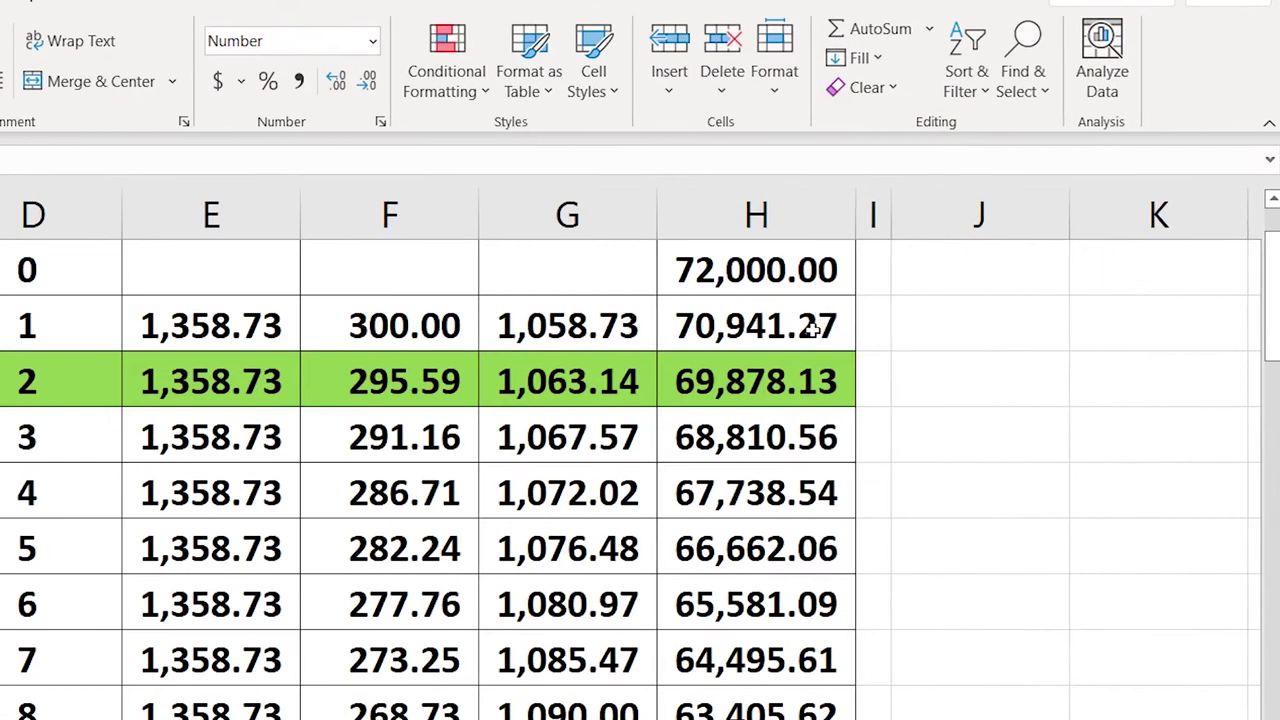
click(964, 292)
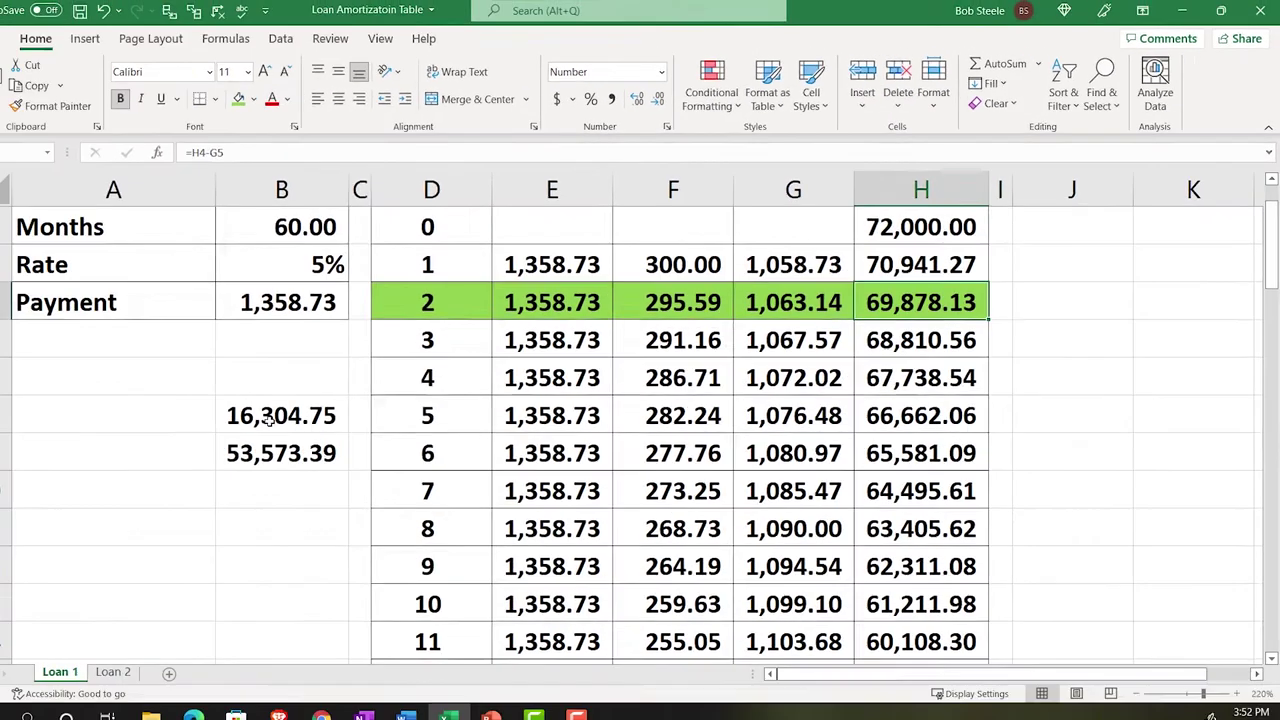
Clear the two trial calculations in B8:B9
drag(300, 407, 297, 448)
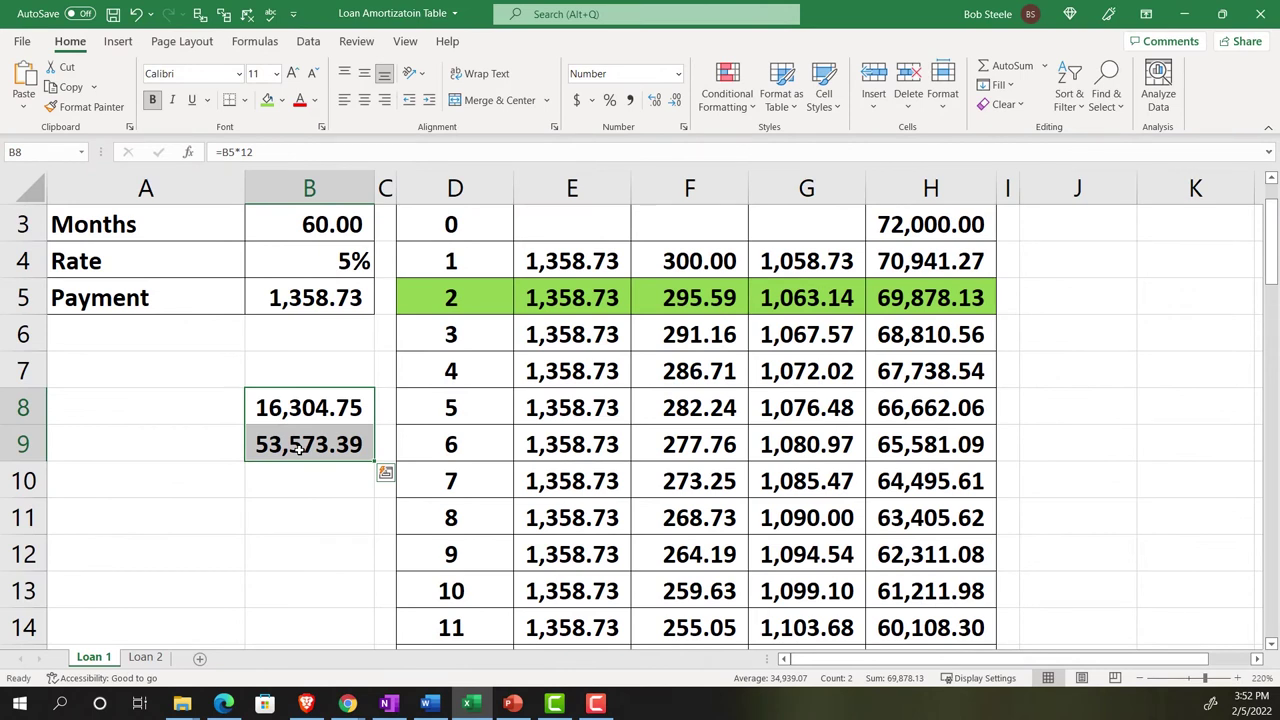
key(Delete)
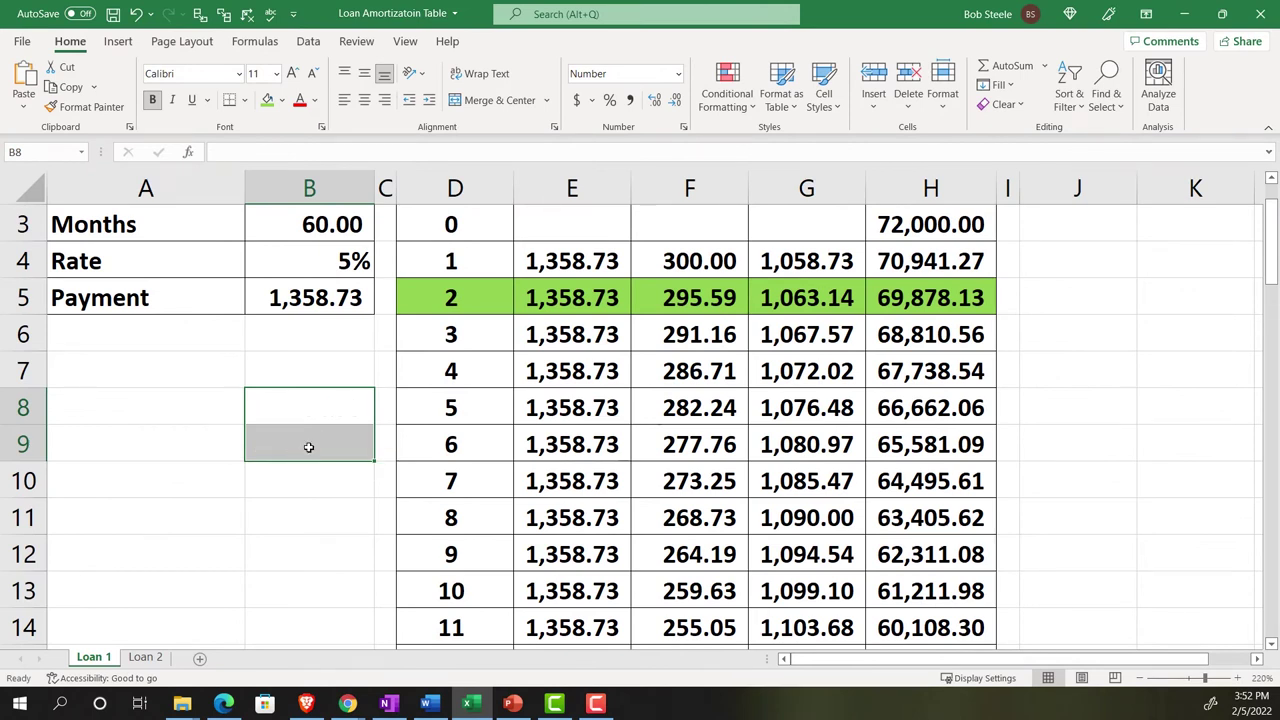
scroll(645, 449, up, 1)
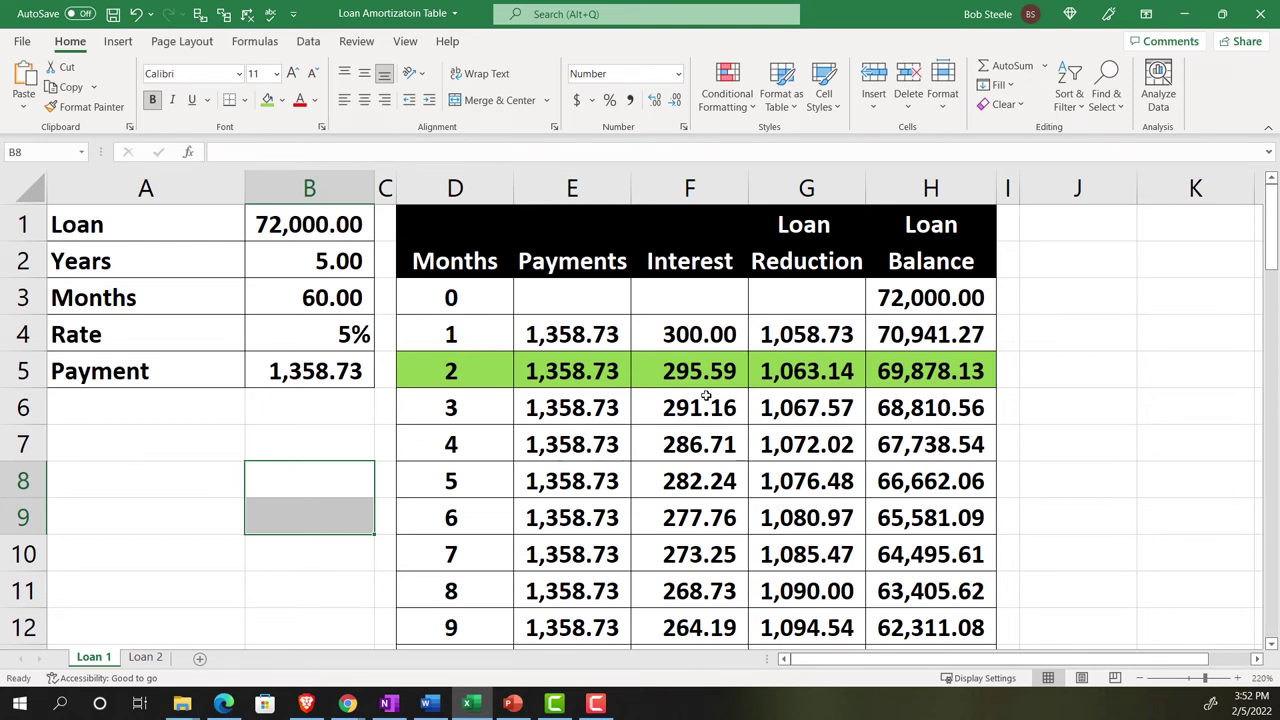
In J17, sum the loan reductions for months 3 to 14 with the SUM function over G6:G17
scroll(706, 397, down, 3)
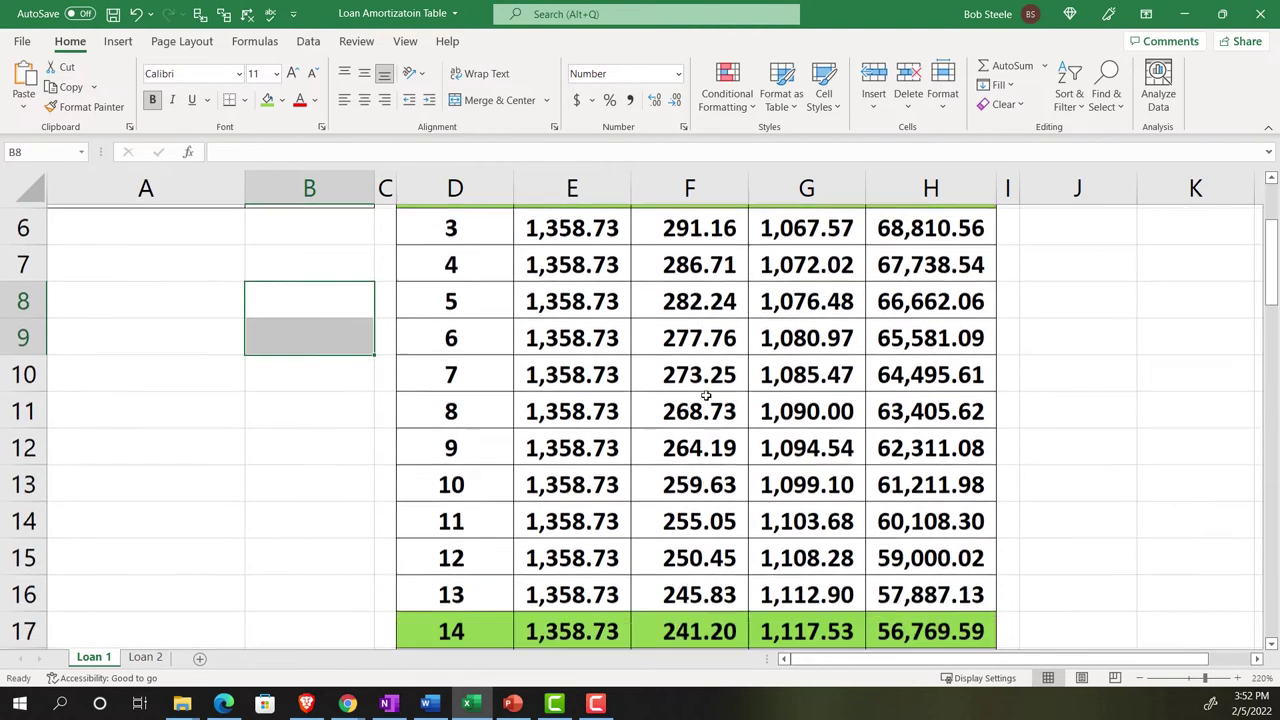
click(1048, 475)
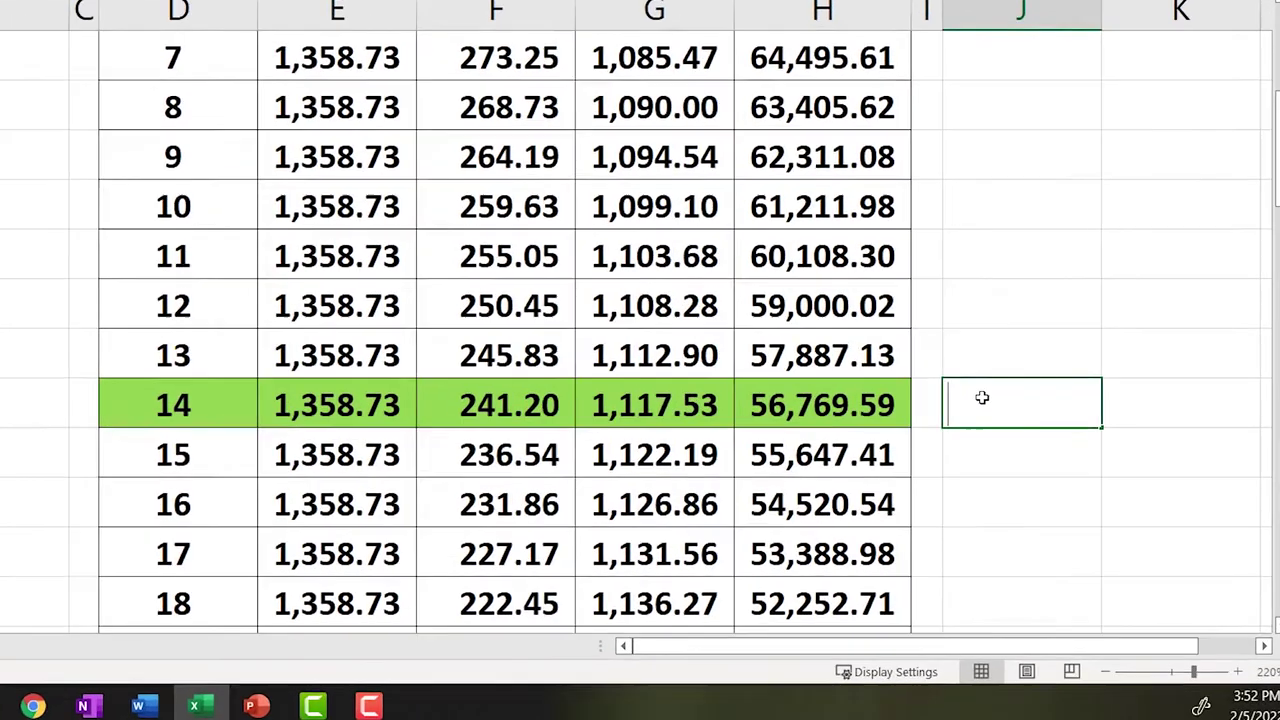
text(=sum)
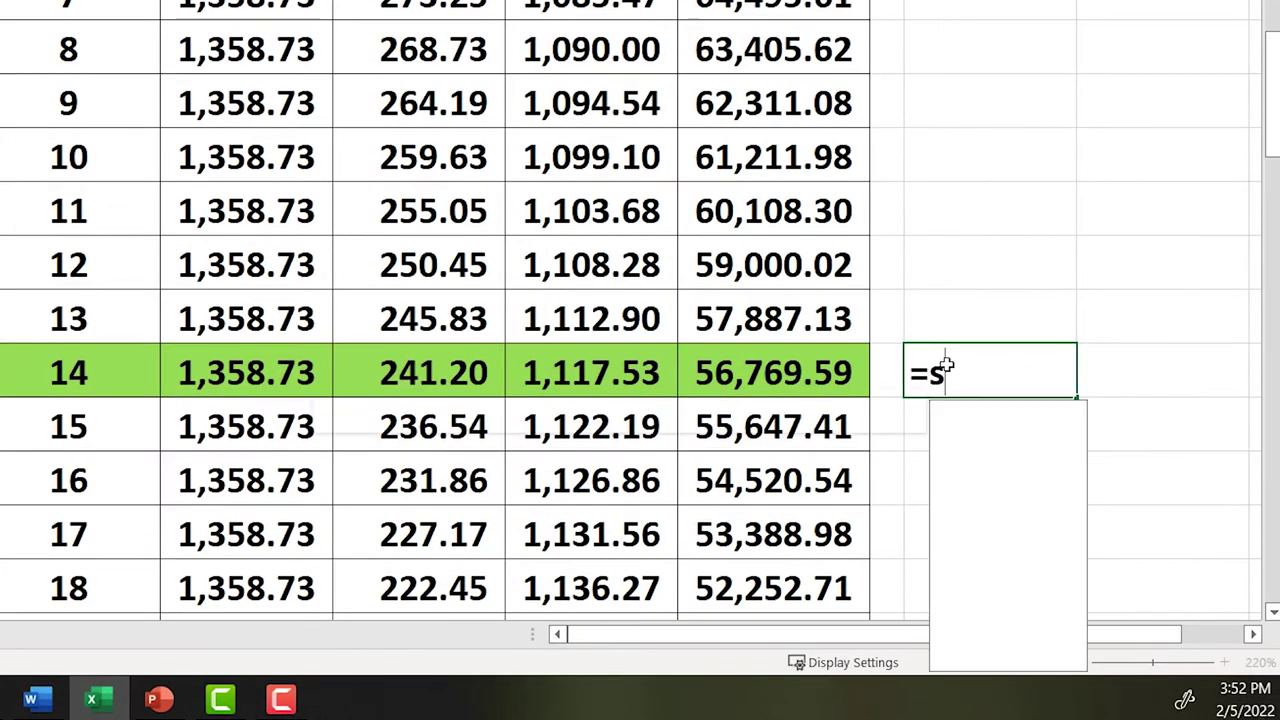
text(()
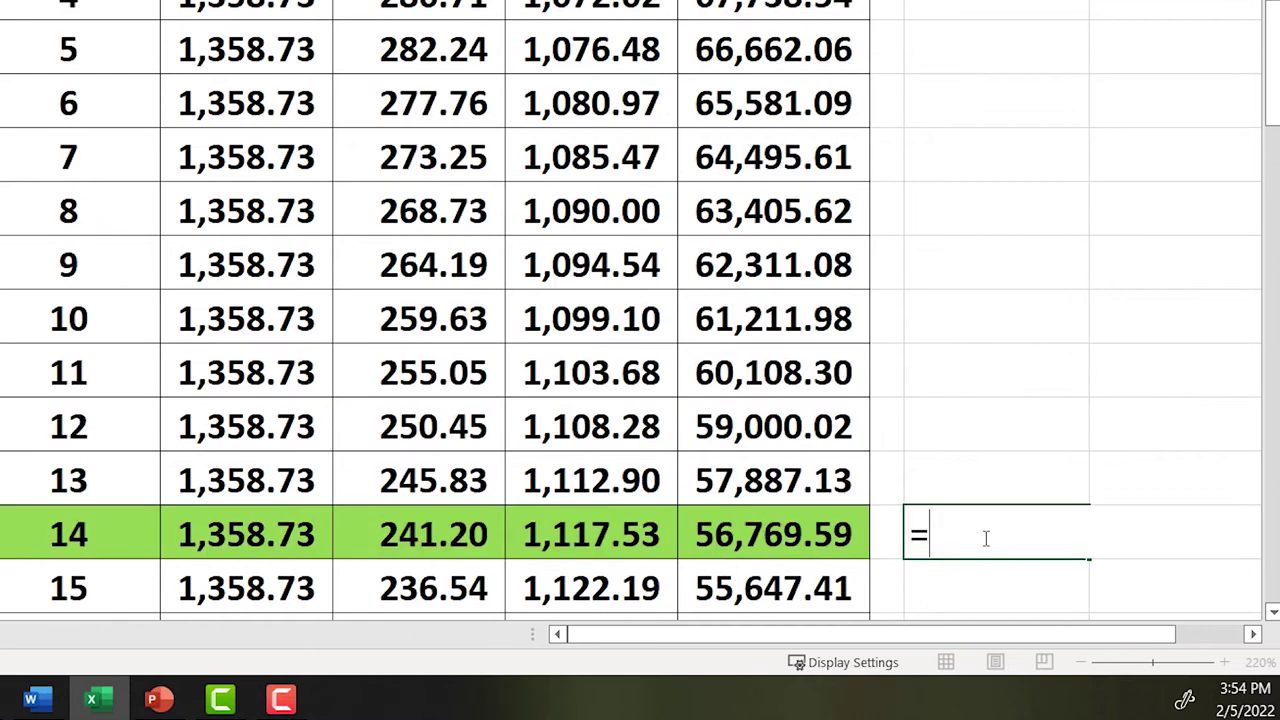
text(sum()
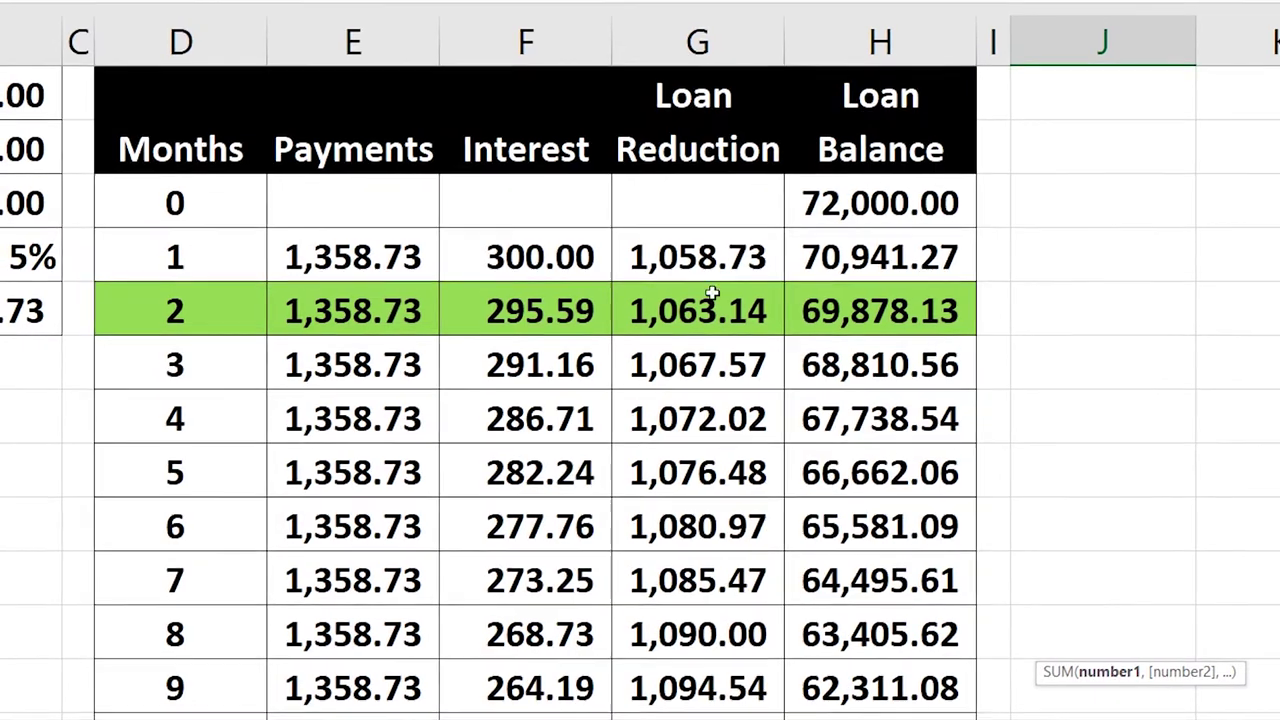
drag(712, 366, 690, 166)
scroll(703, 40, up, 1)
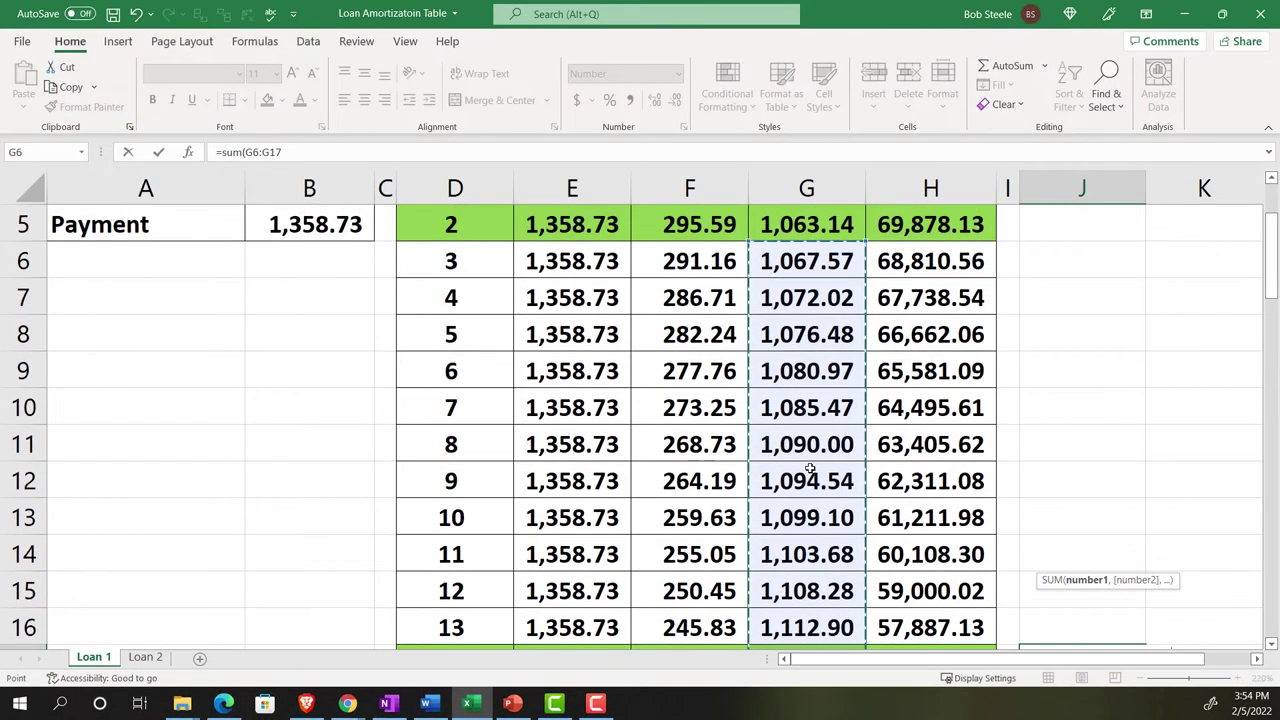
scroll(703, 40, down, 1)
key(Return)
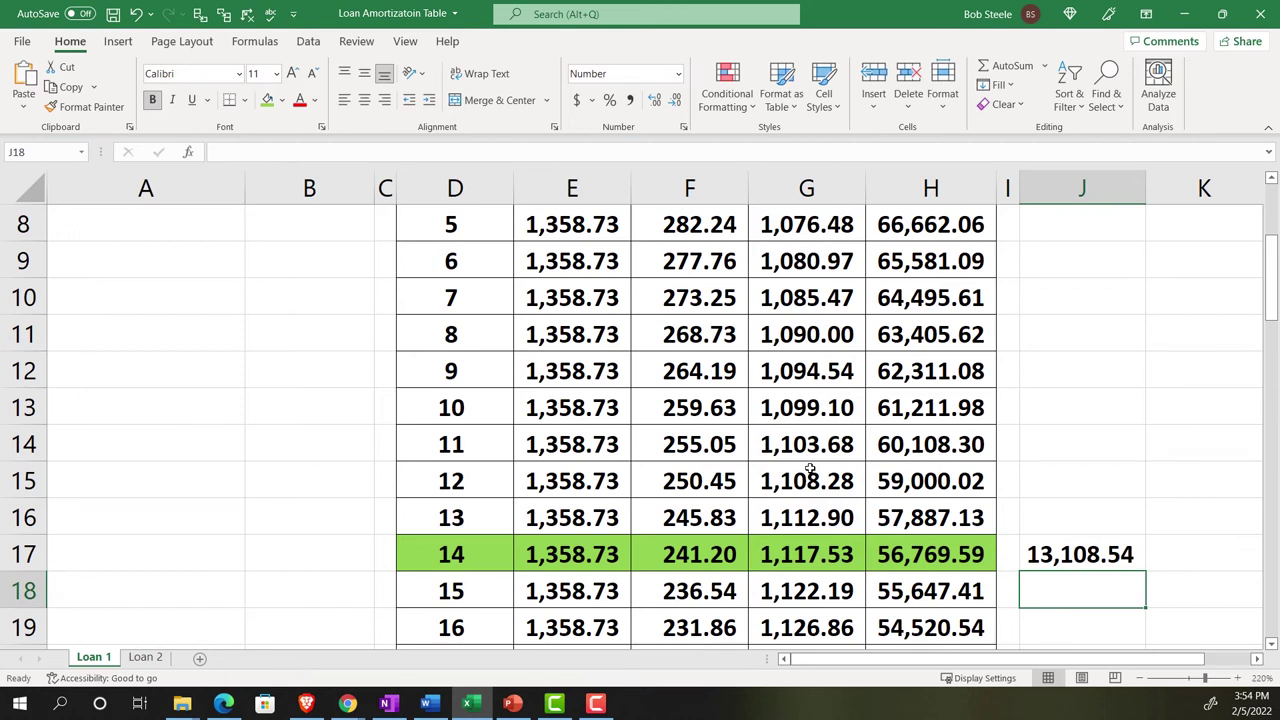
Check the month 14 loan balance in H17
key(Up)
key(Left)
key(Left)
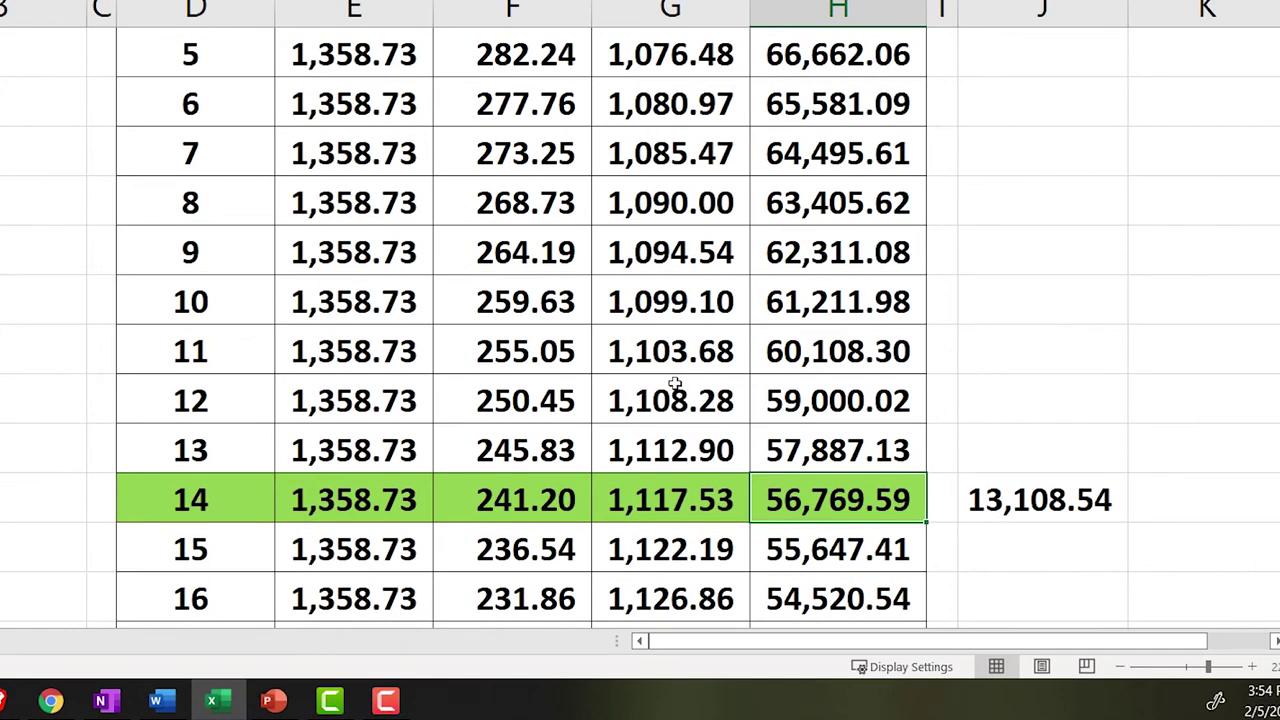
In J5, beside the month 2 row, sum the loan reductions for months 3 to 14 with =SUM(G6:G17)
key(Up)
key(Up)
key(Up)
key(Up)
key(Up)
key(Up)
key(Up)
key(Up)
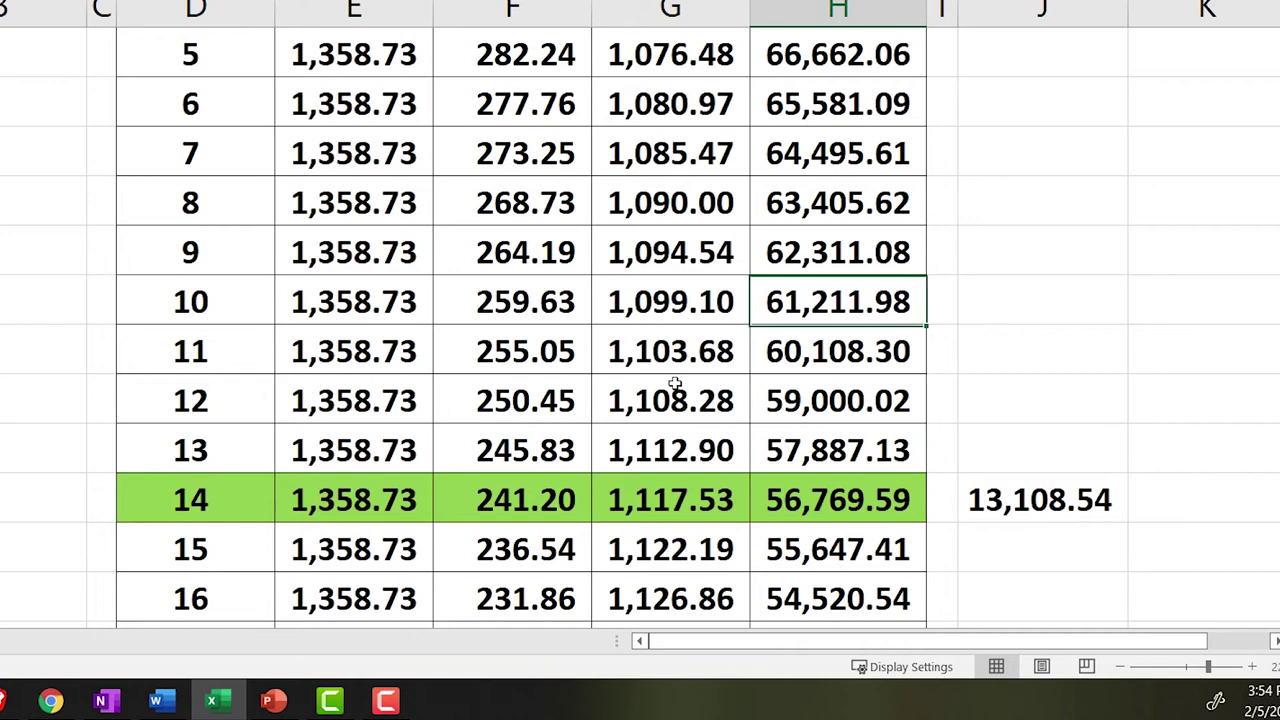
key(Up)
key(Up)
key(Up)
key(Up)
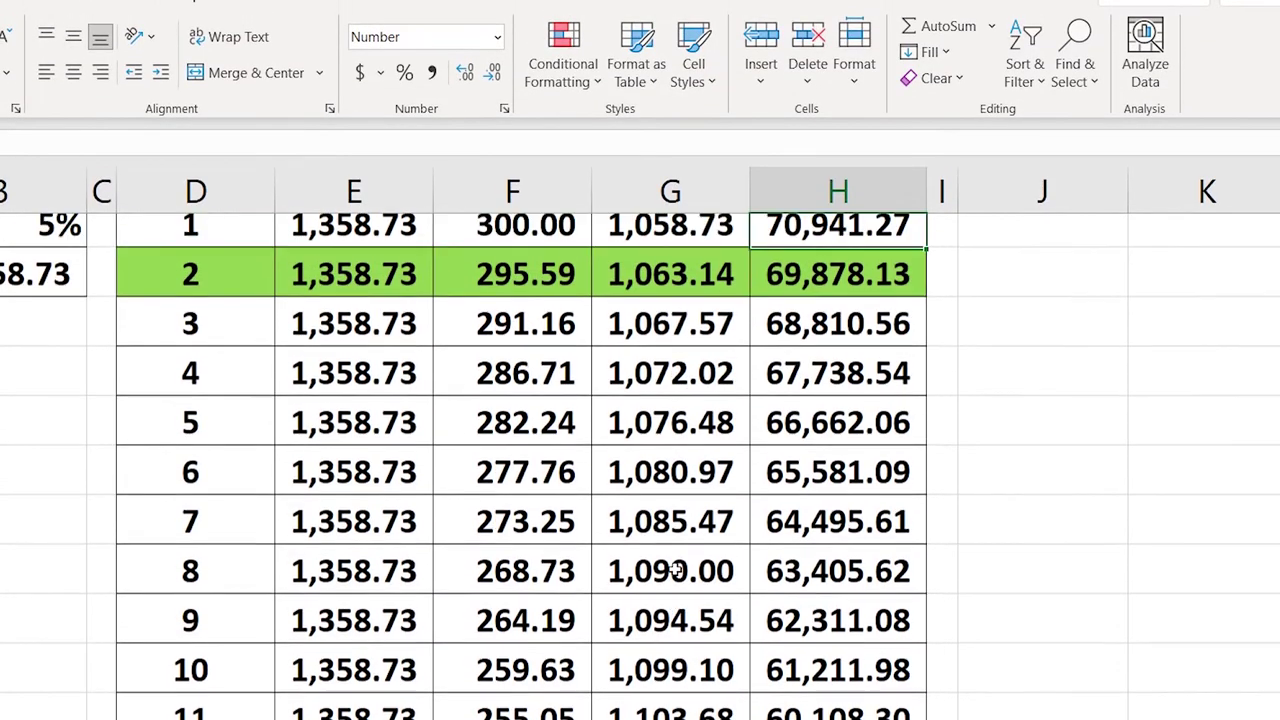
key(Right)
key(Right)
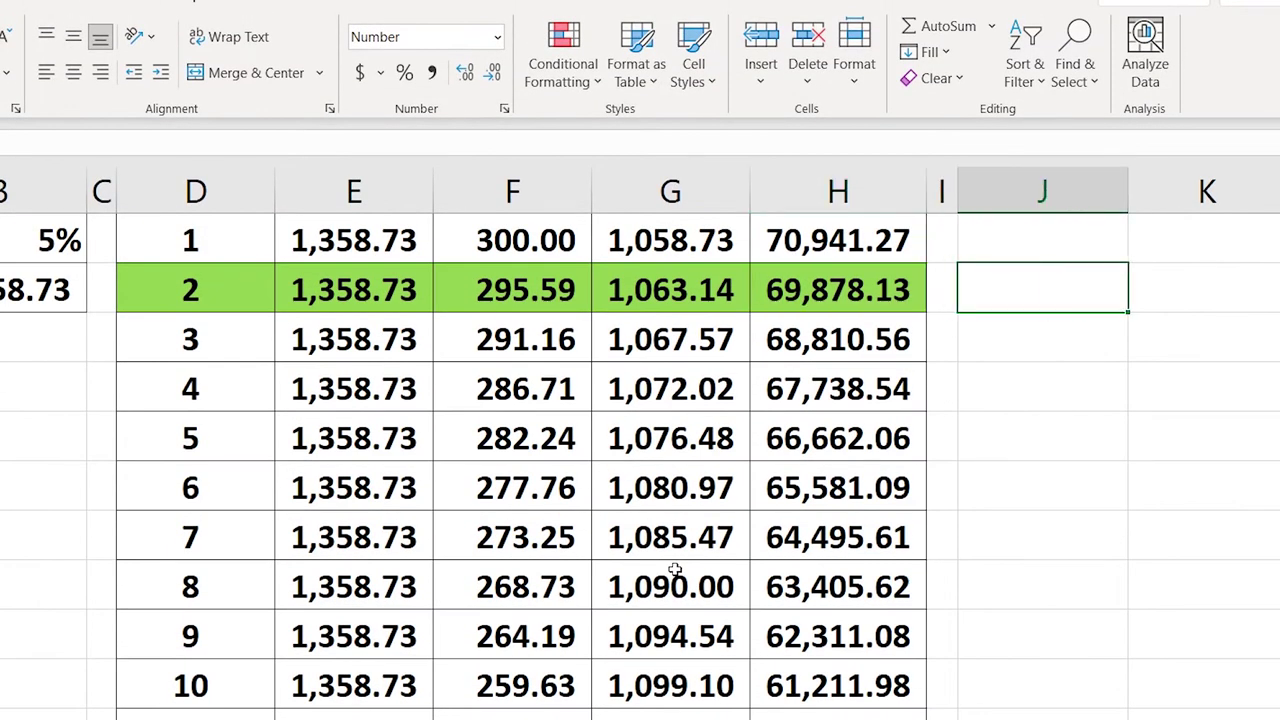
text(=sum()
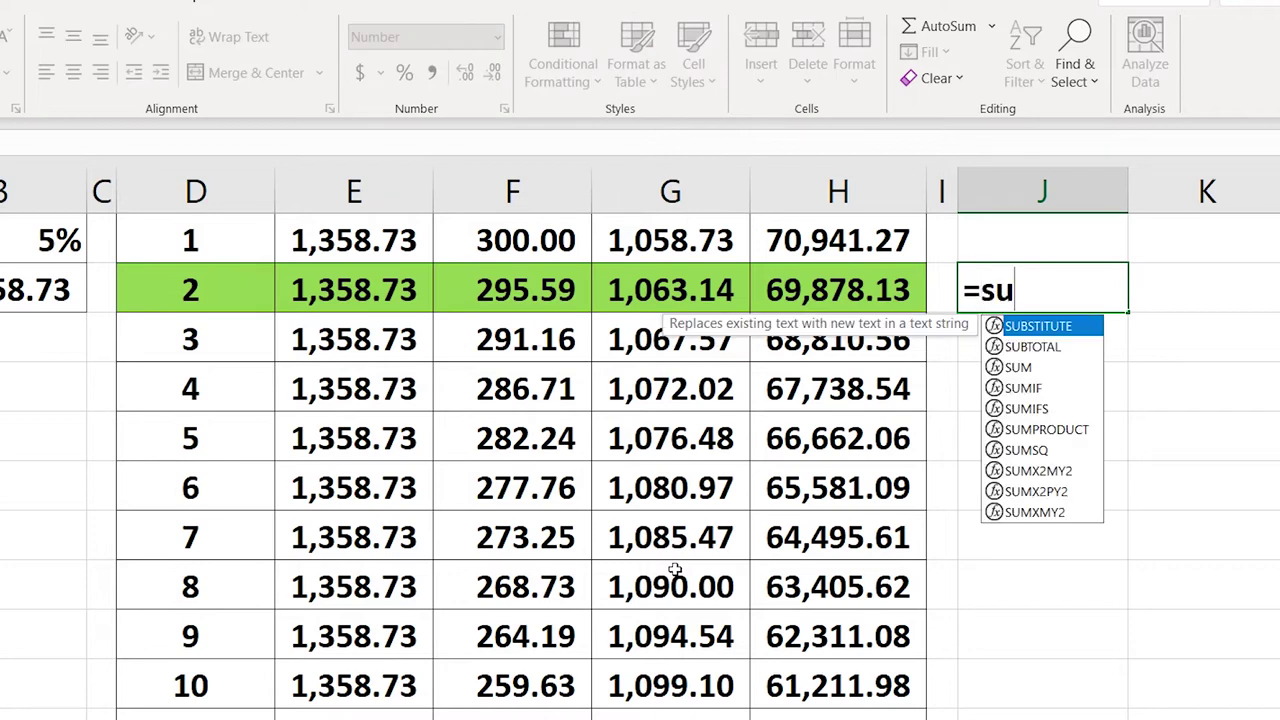
key(Left)
key(Left)
key(Left)
key(Left)
key(Down)
key(Right)
key(shift+Down)
key(shift+Down)
key(shift+Down)
key(shift+Down)
key(shift+Down)
key(shift+Down)
key(shift+Down)
key(shift+Down)
key(shift+Down)
key(shift+Down)
key(shift+Down)
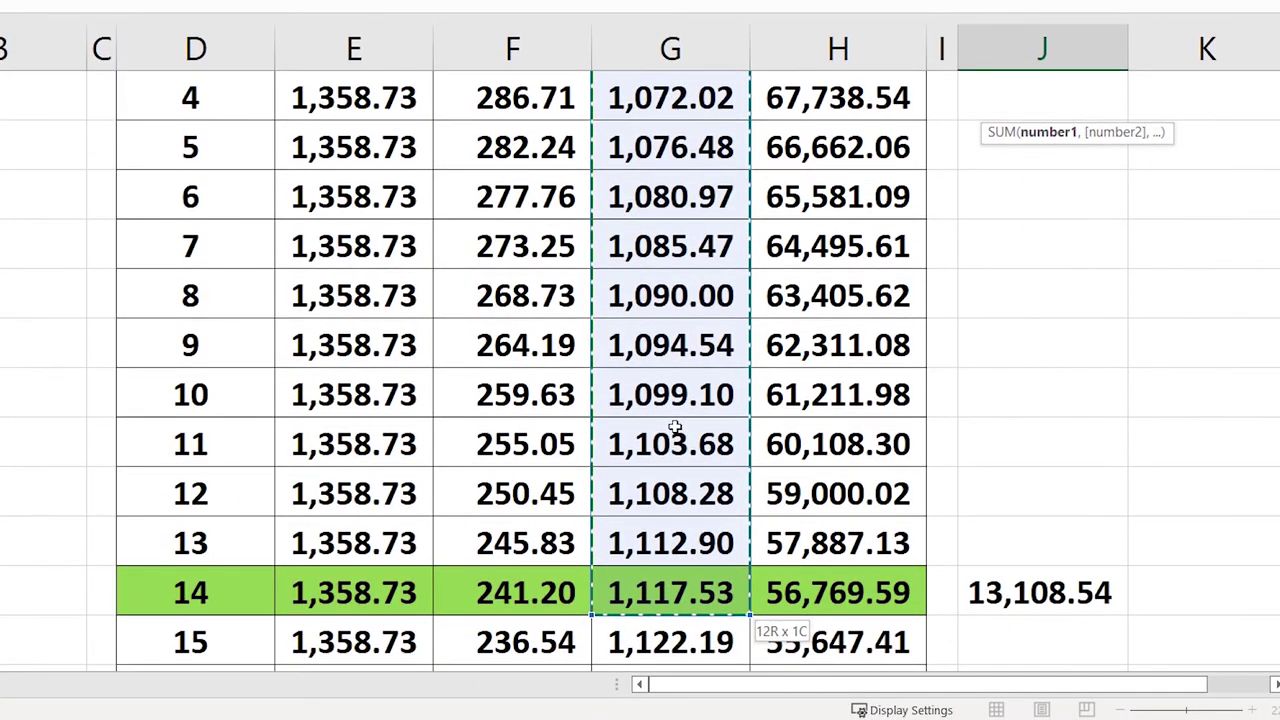
key(Return)
Slightly narrow the blank spacer columns C and I on the Loan 1 sheet
key(Up)
key(Up)
key(Up)
key(Down)
key(Down)
key(Right)
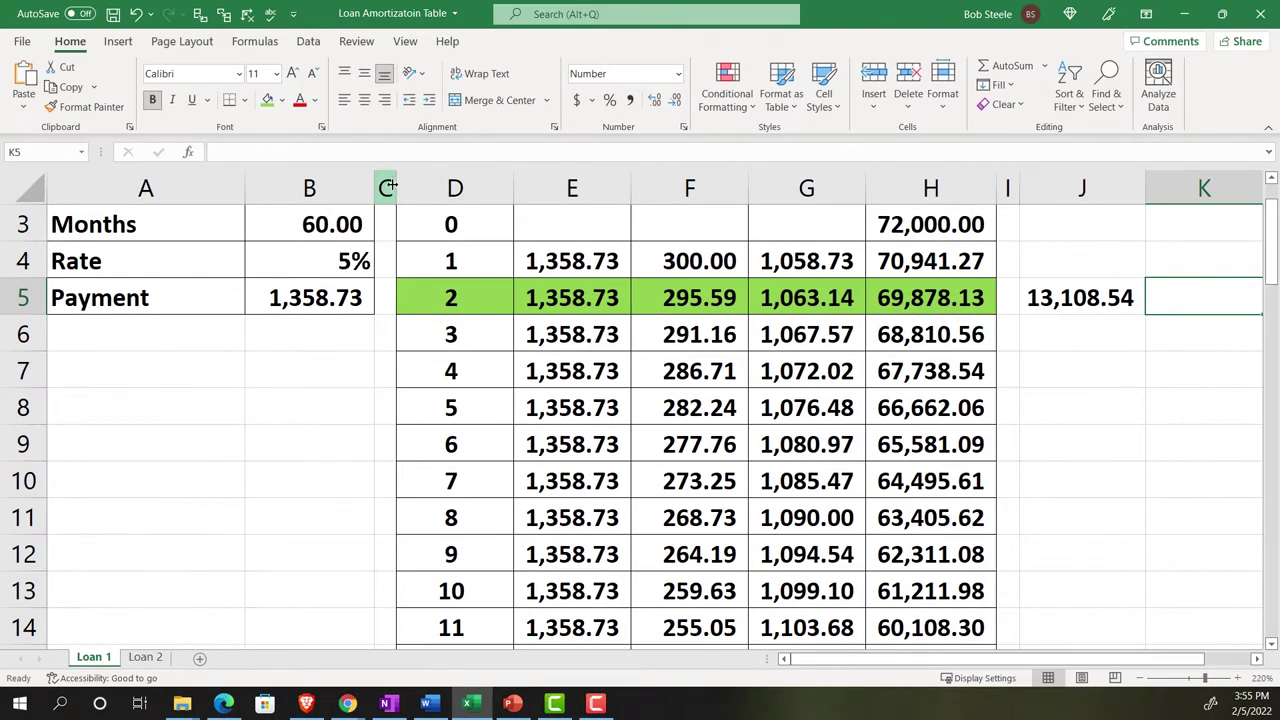
click(111, 43)
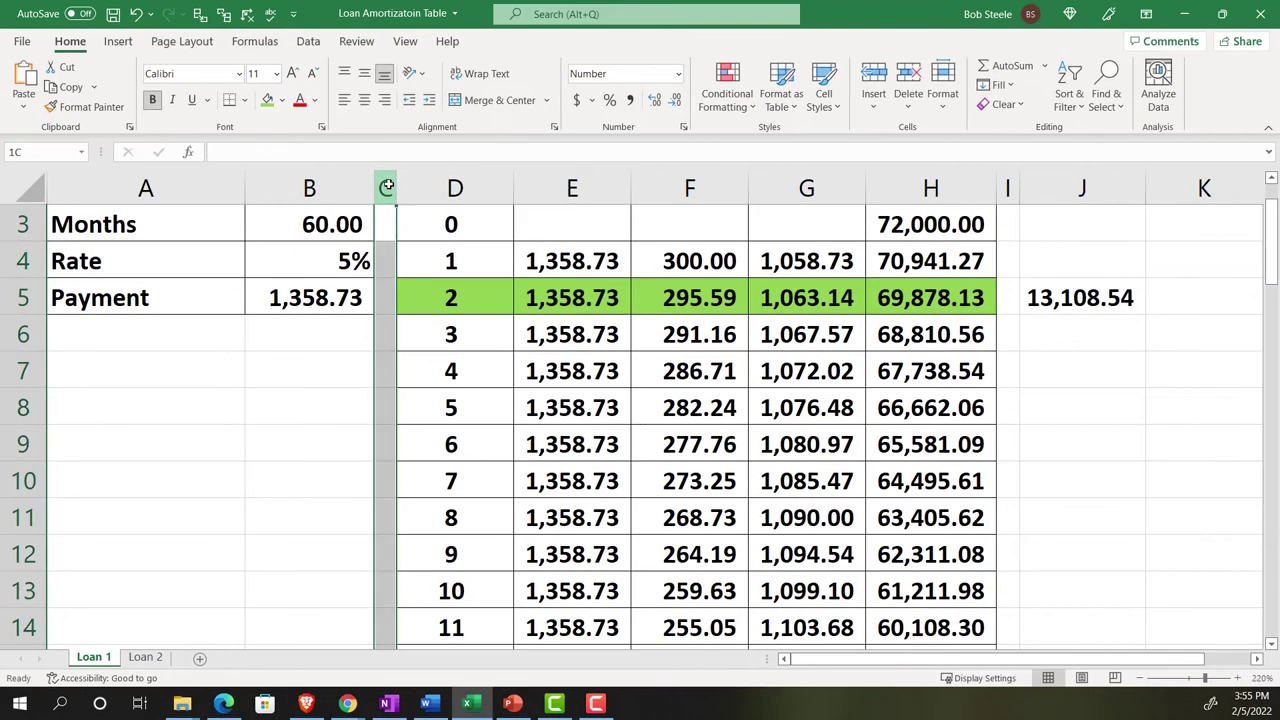
drag(394, 184, 388, 184)
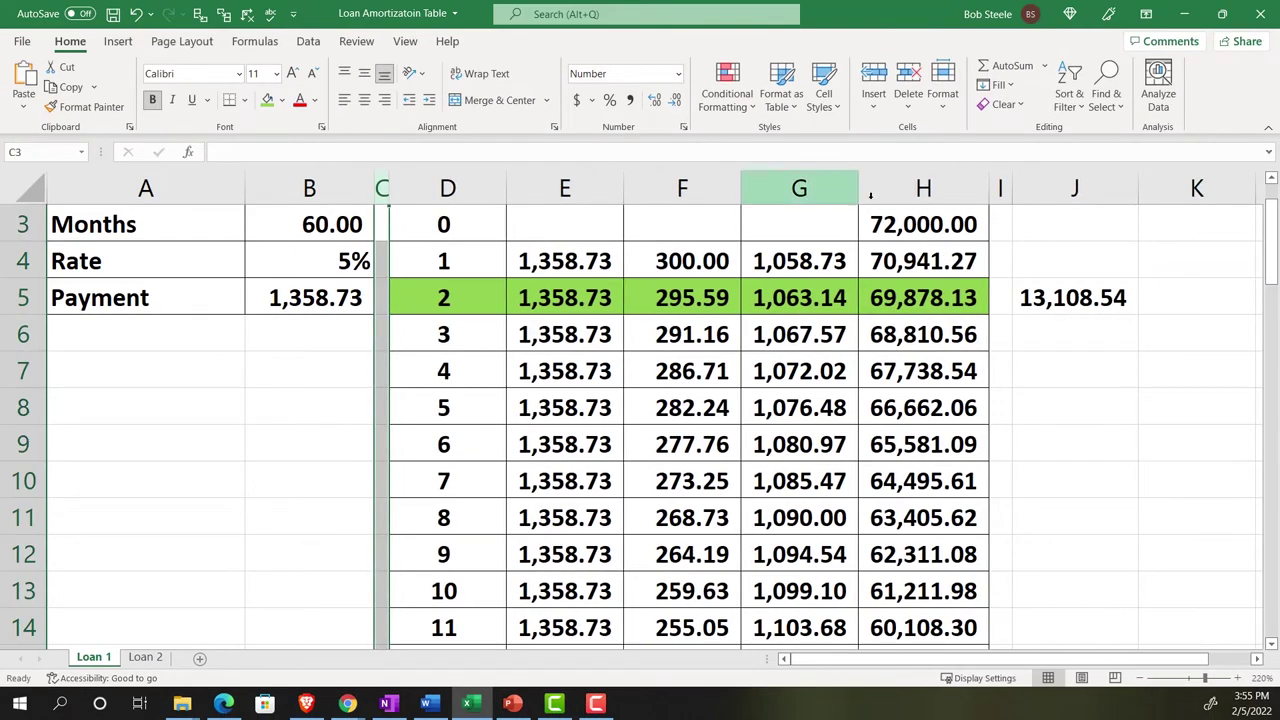
drag(1014, 184, 1001, 184)
Label the loan split columns by entering ST in J4 and LT in K4
click(1048, 252)
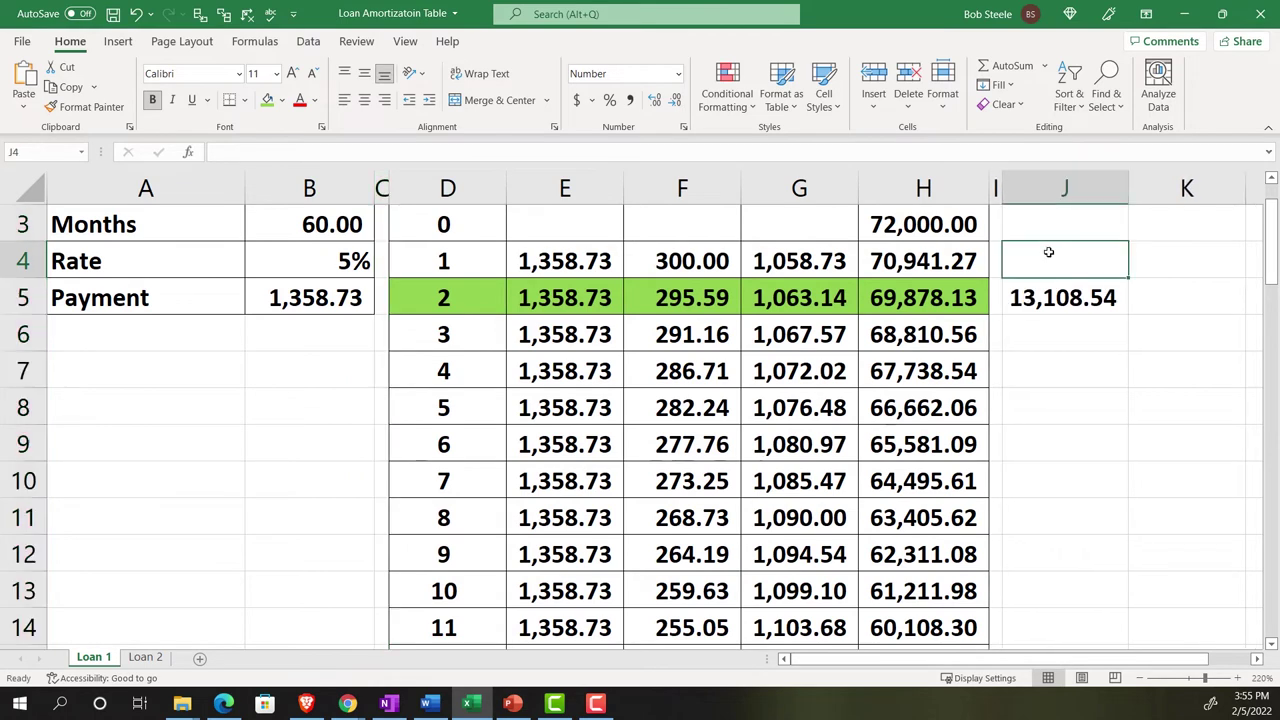
text(ST)
key(Return)
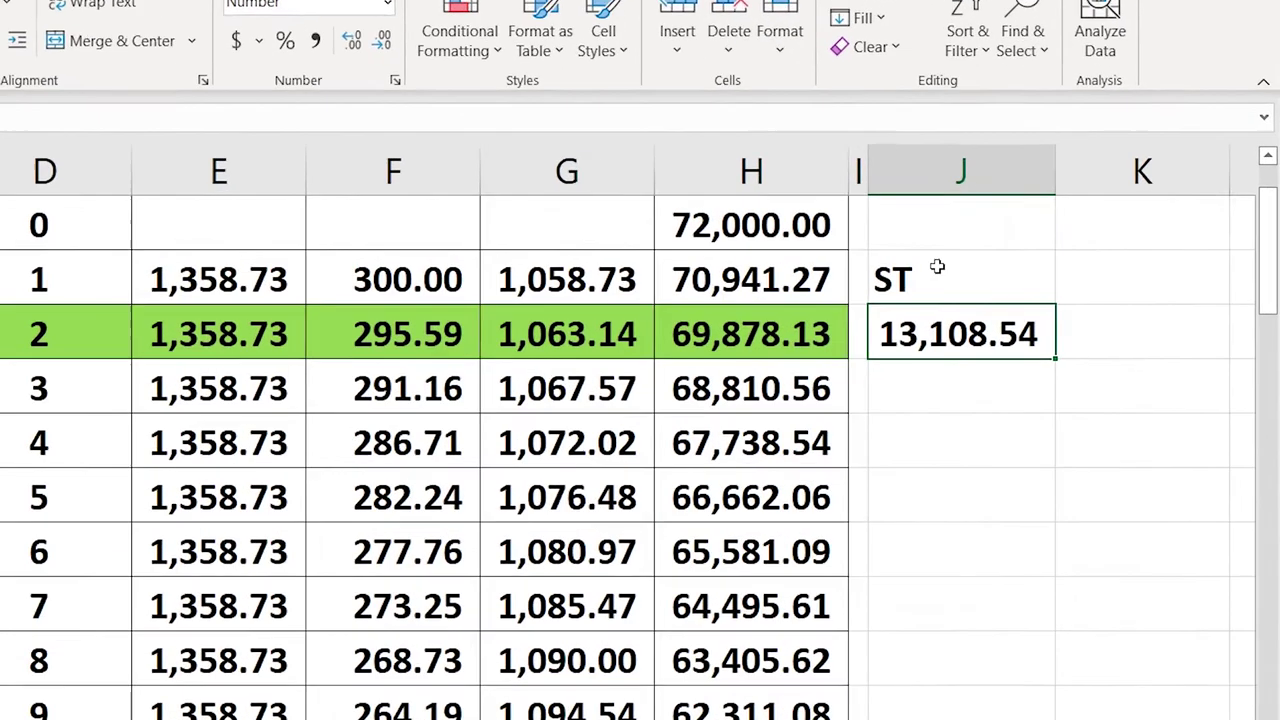
key(Up)
key(Right)
text(LT)
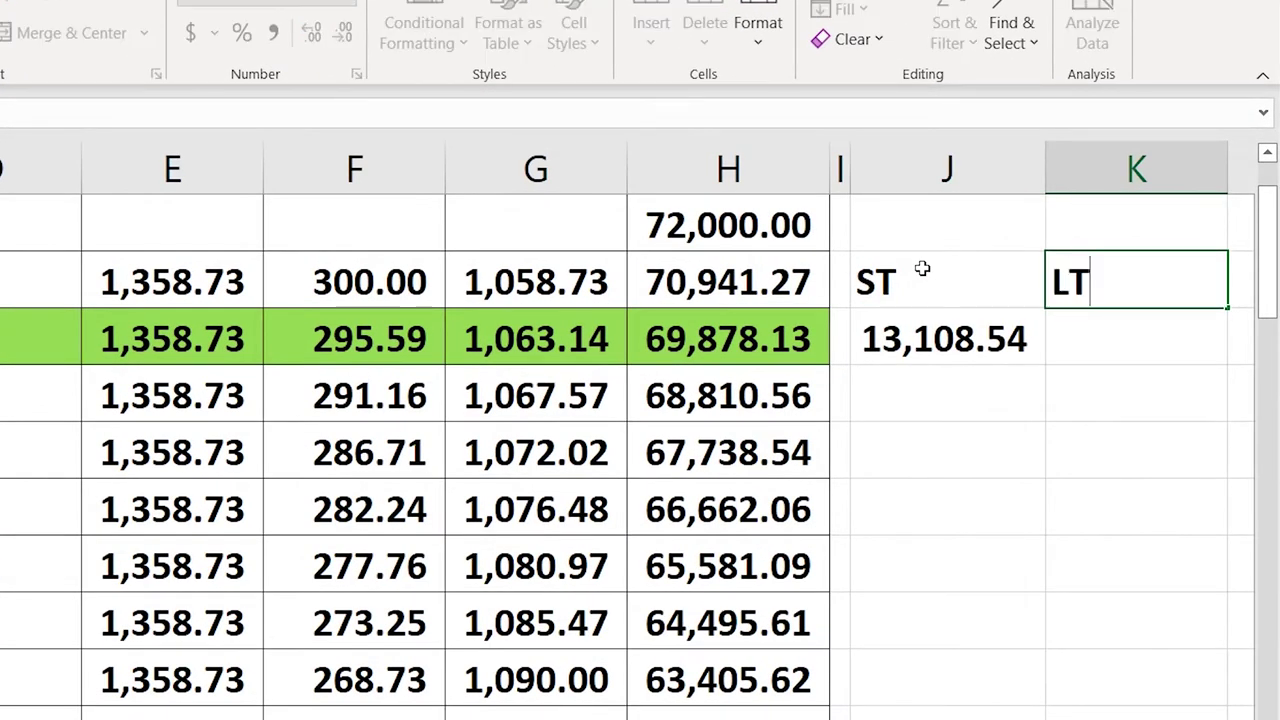
key(Return)
Calculate the loan's long-term portion in K5 with the formula =H5-J5
text(=)
key(Left)
key(Left)
key(Left)
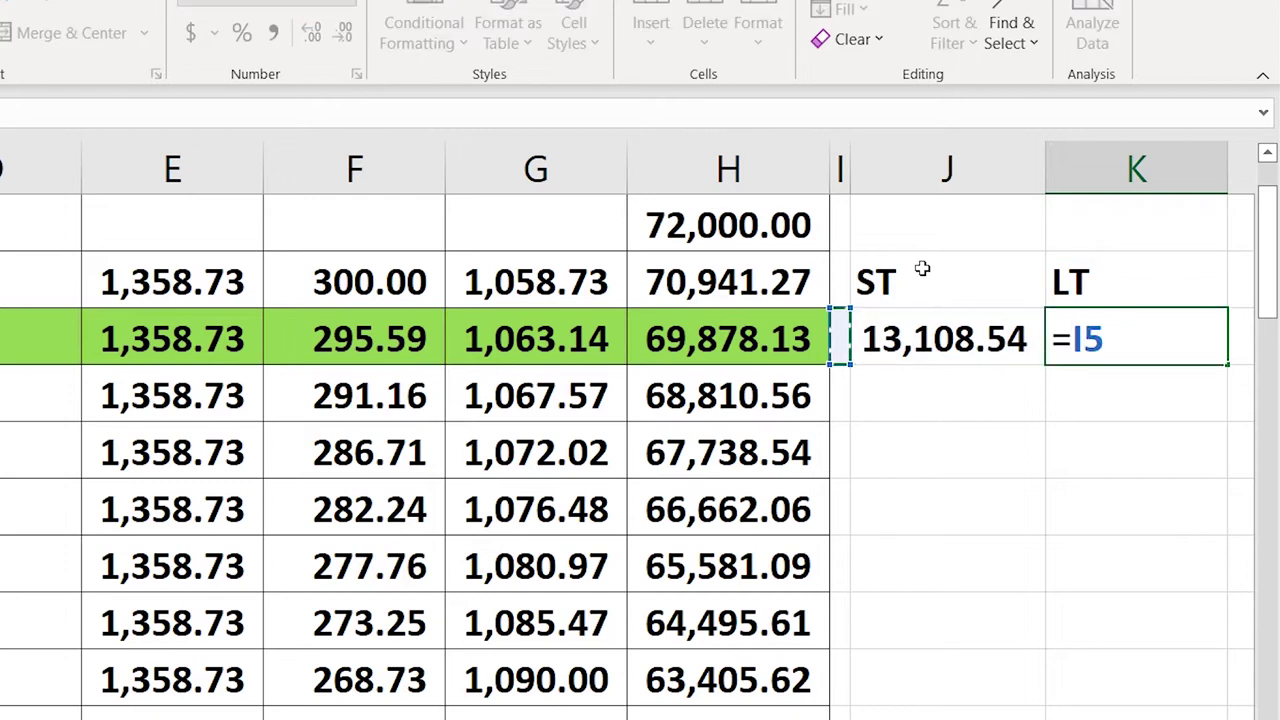
text(-)
key(Left)
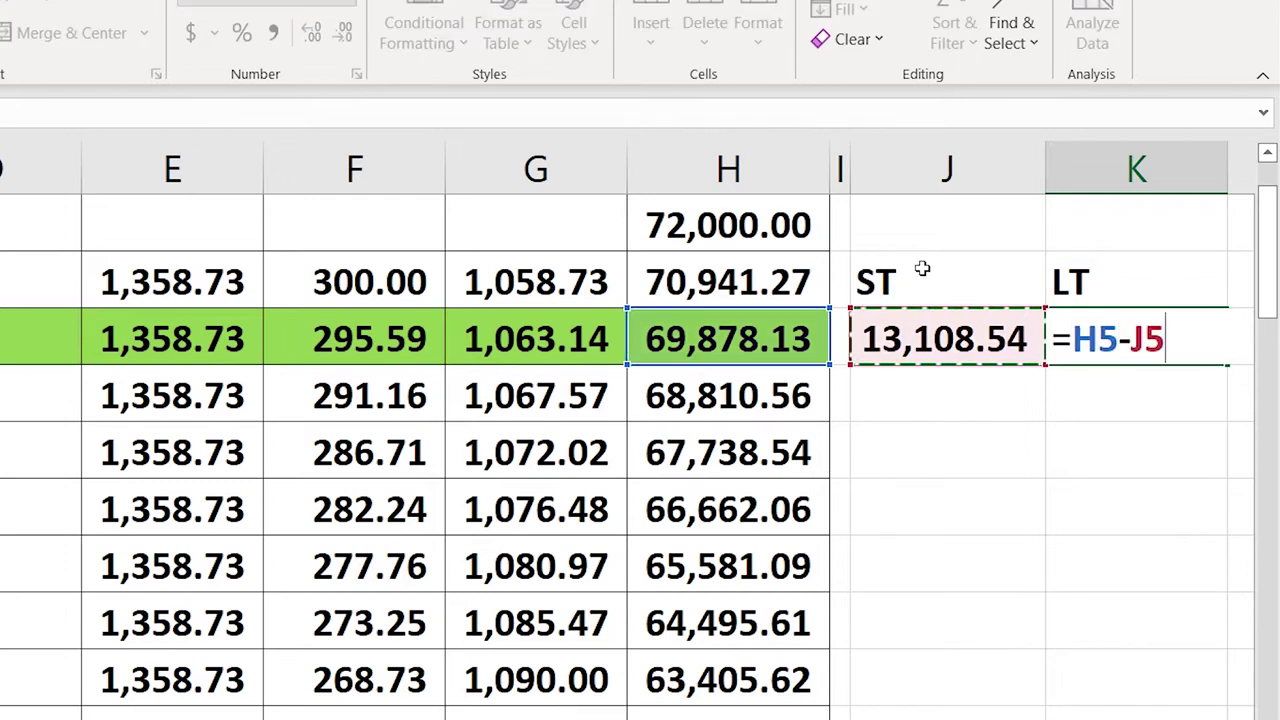
key(Return)
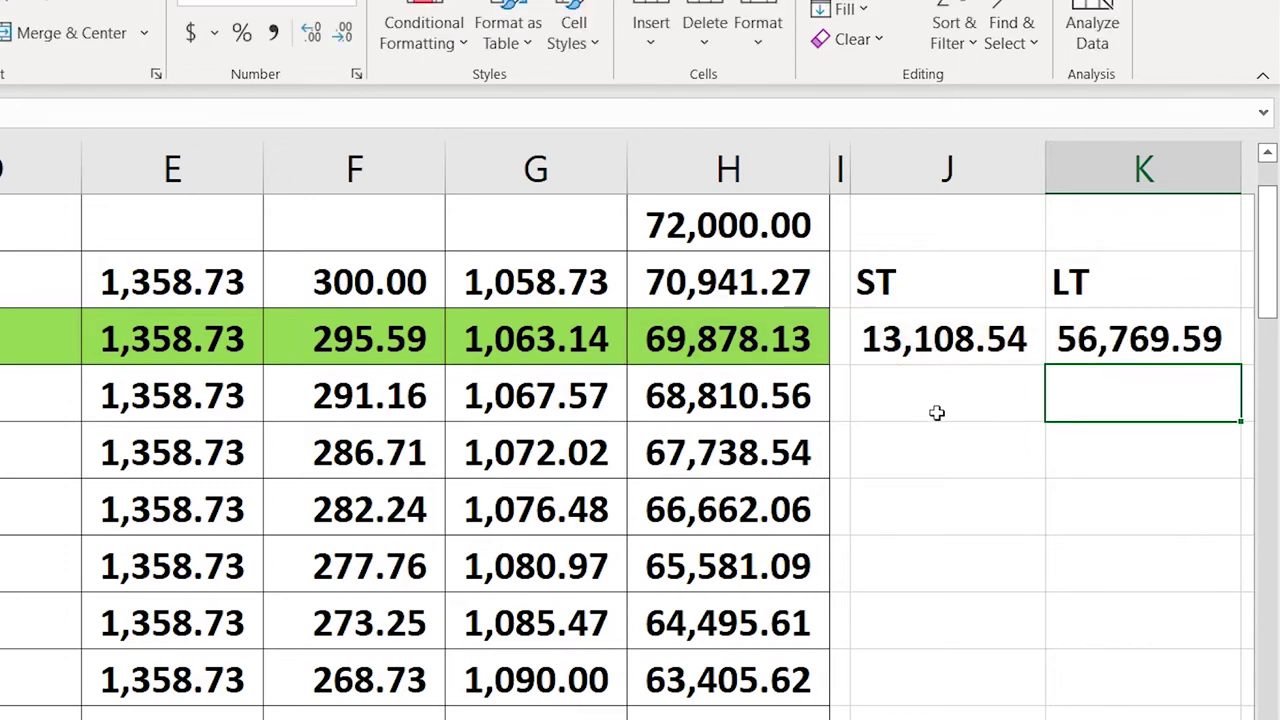
Compare the long-term portion in K5 with the month 14 balance in H17, and review H5 and J5
click(772, 345)
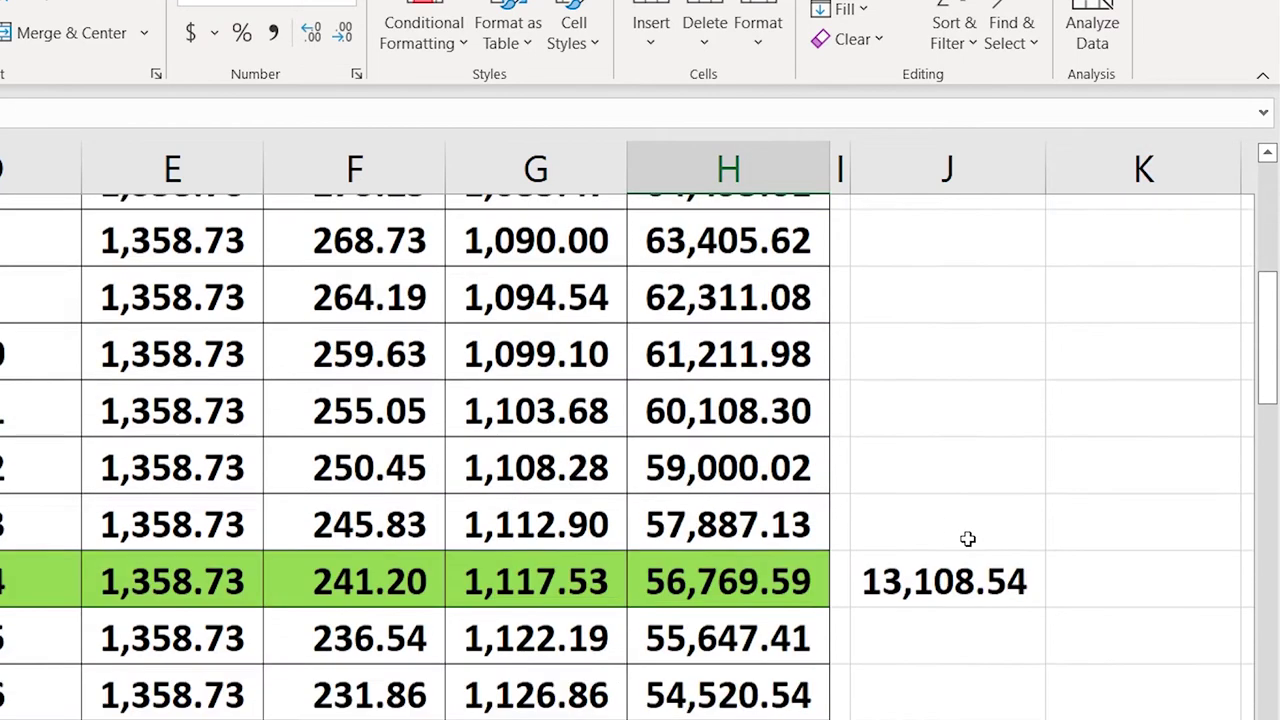
scroll(966, 534, down, 1)
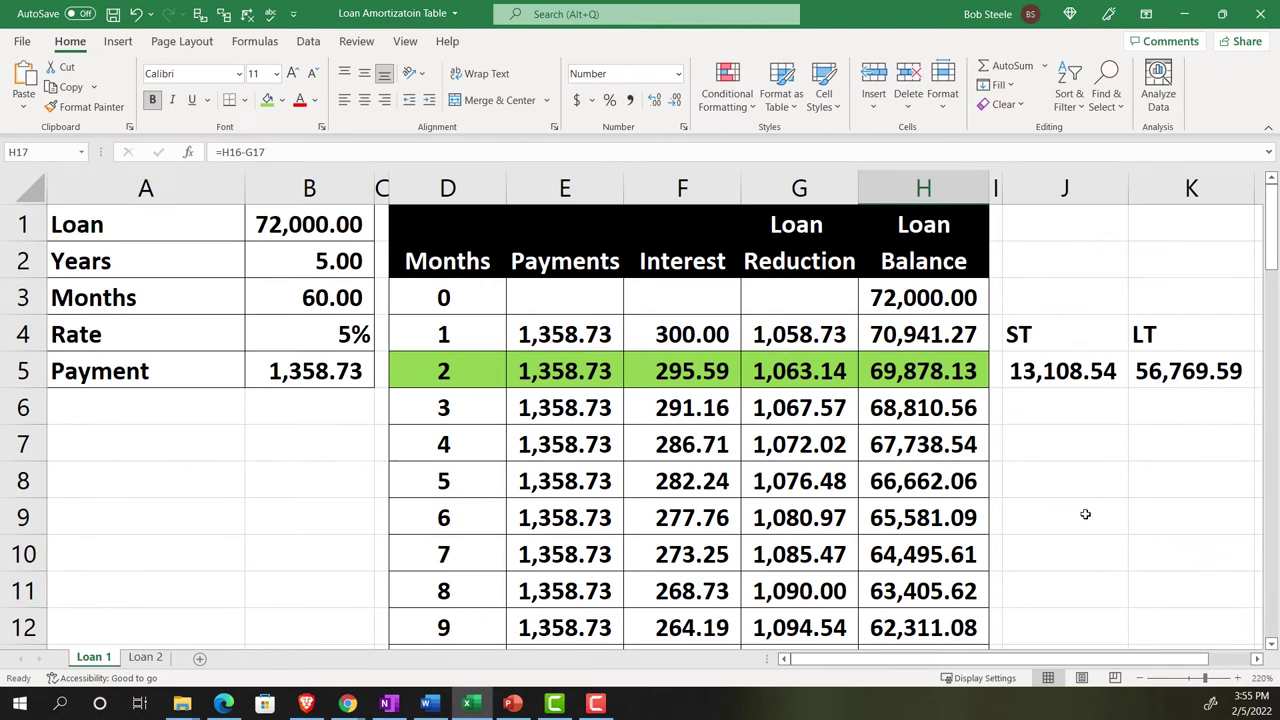
click(920, 381)
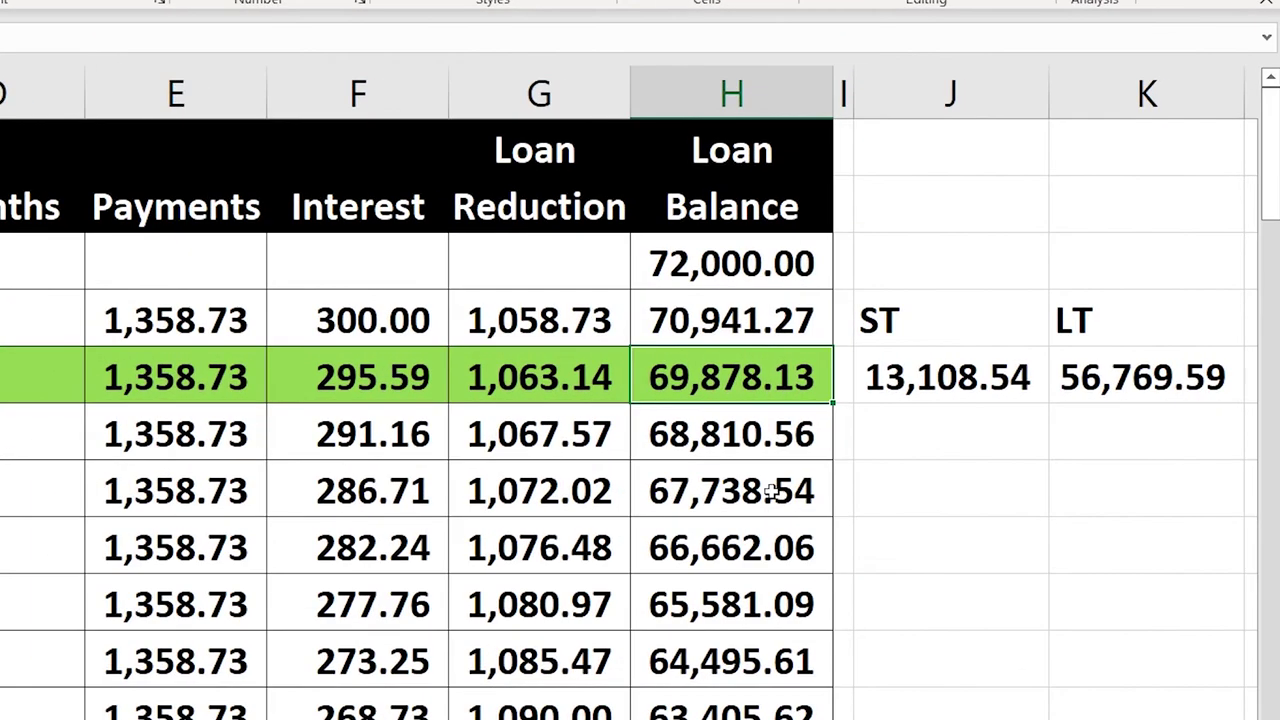
click(1078, 383)
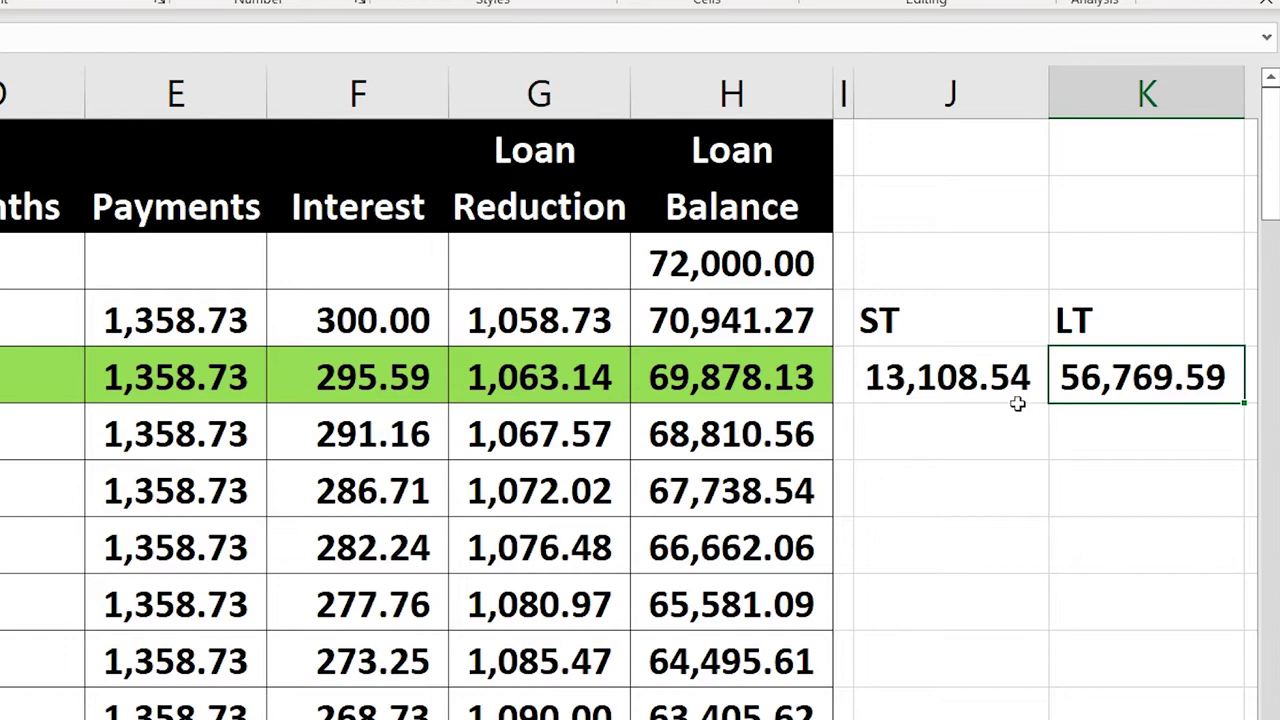
click(975, 387)
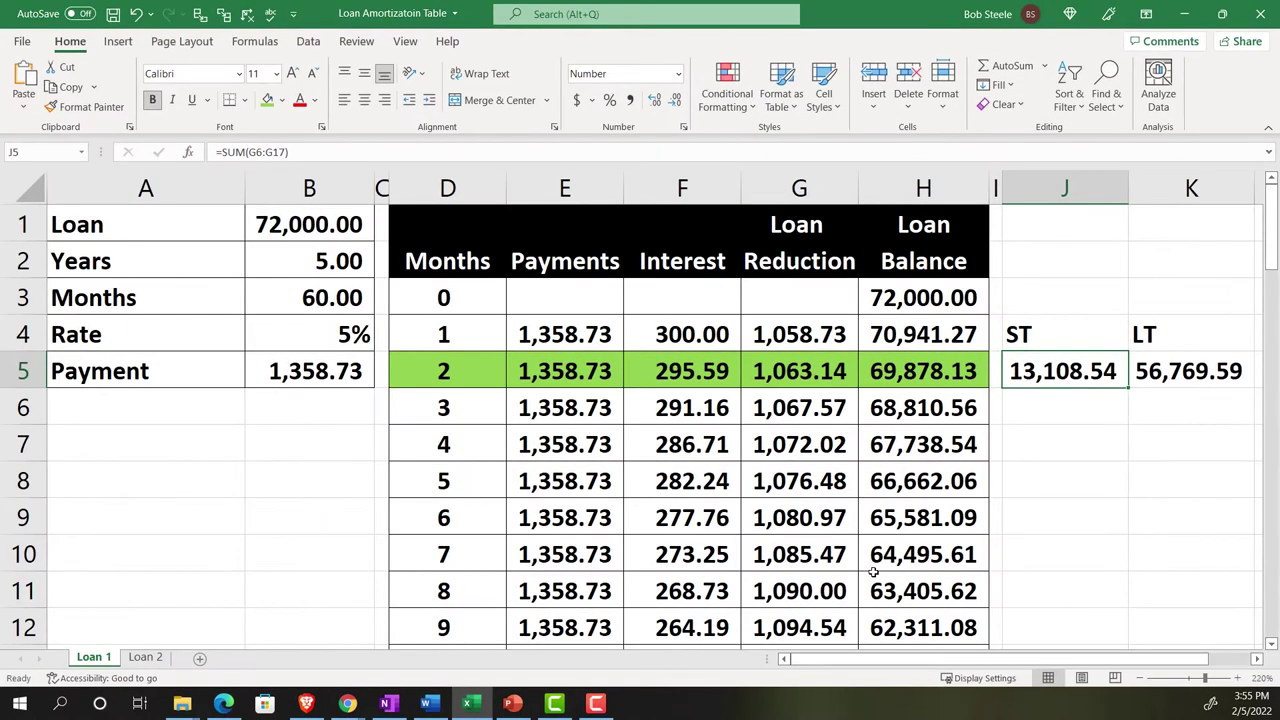
Switch to the Get Great Guitars QuickBooks window in Chrome and duplicate its homepage tab
mouse_move(347, 703)
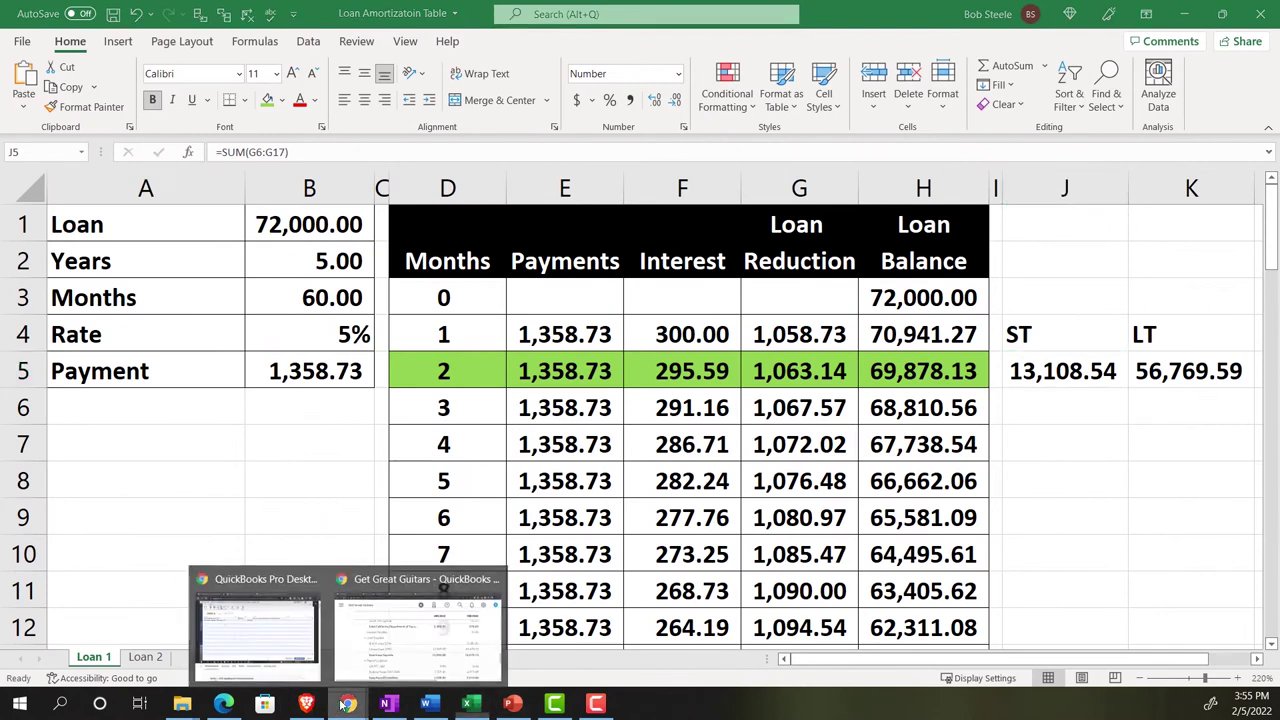
click(383, 627)
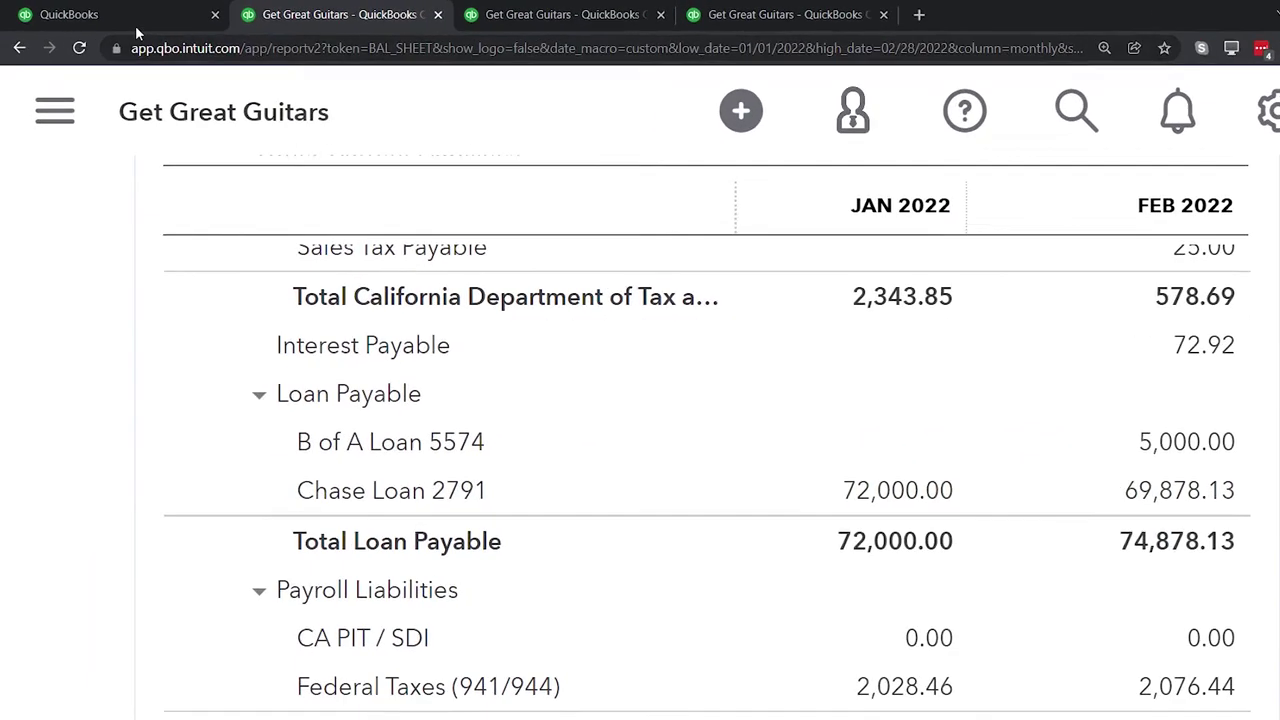
click(121, 18)
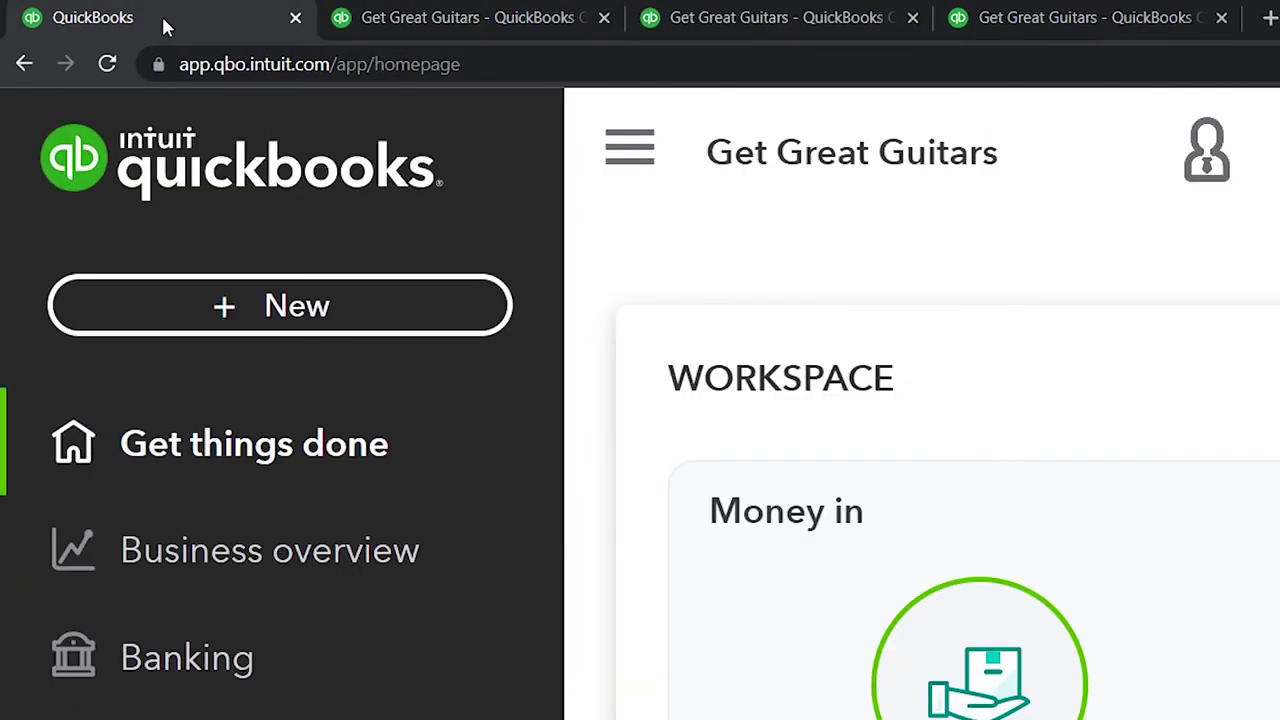
right_click(166, 26)
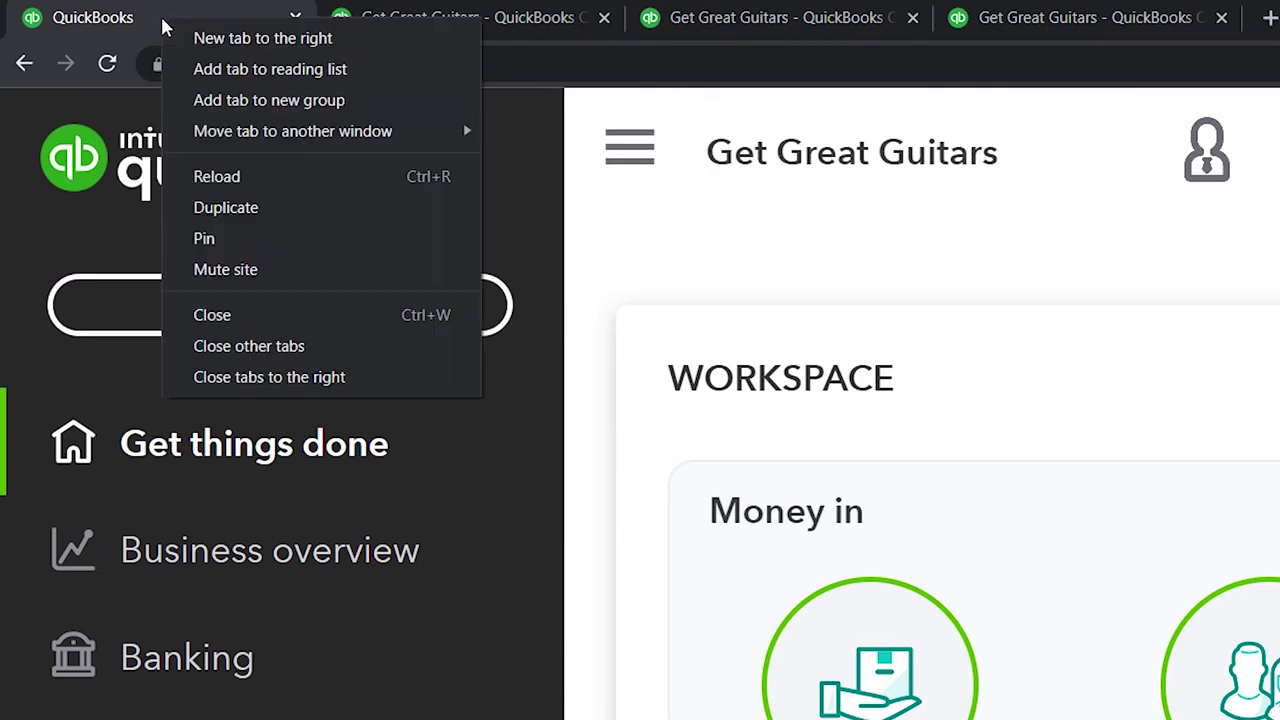
click(202, 208)
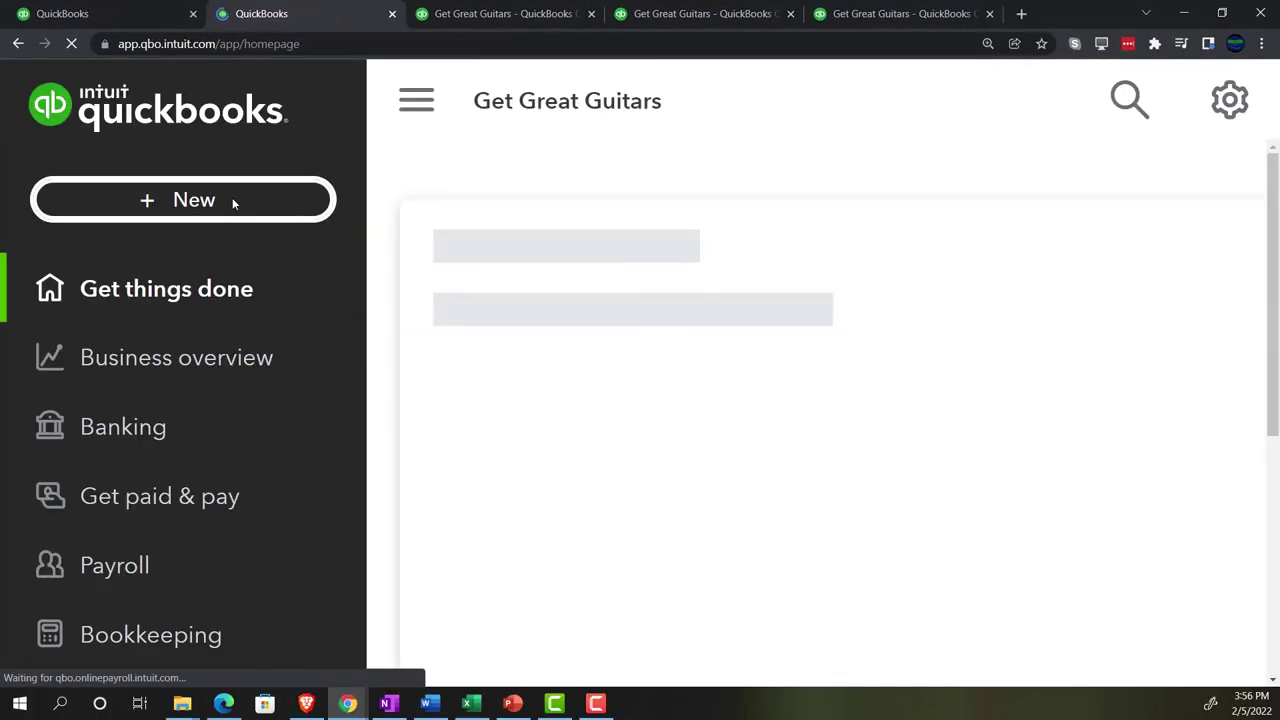
Switch QuickBooks to the alternative view whose navigation lists Dashboard, Banking, Sales and Accounting
key(ctrl+minus)
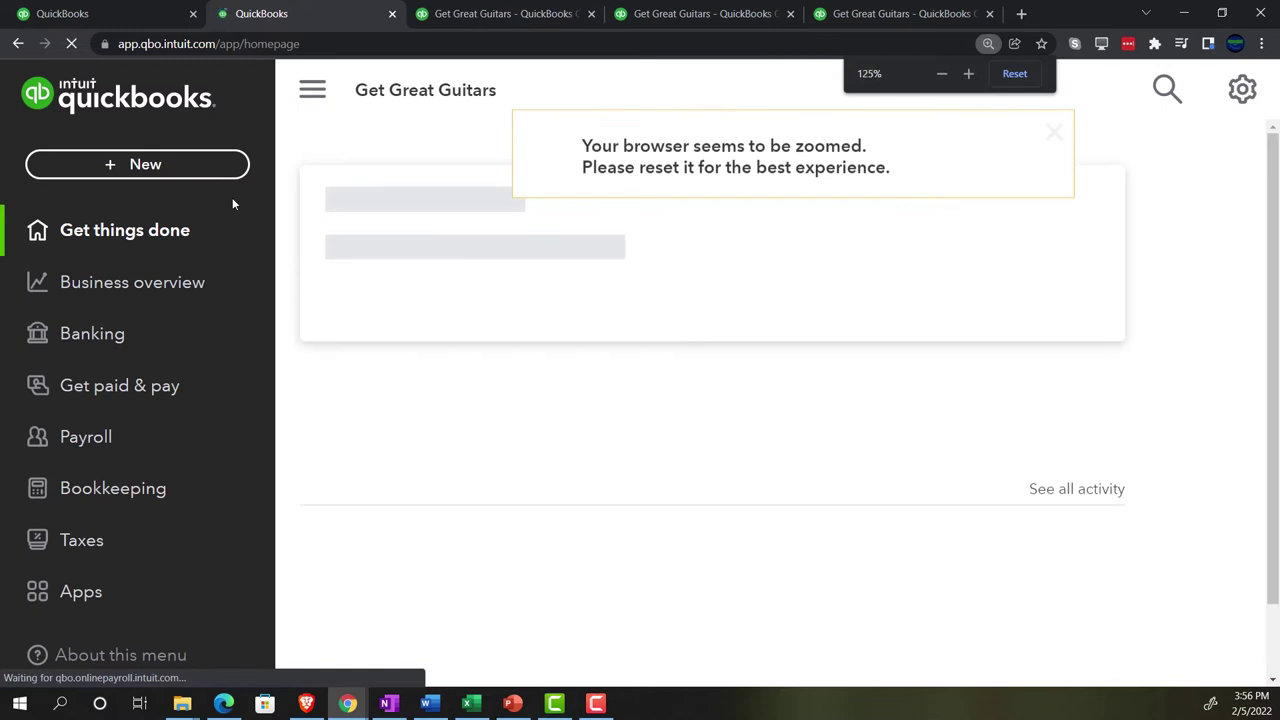
key(ctrl+minus)
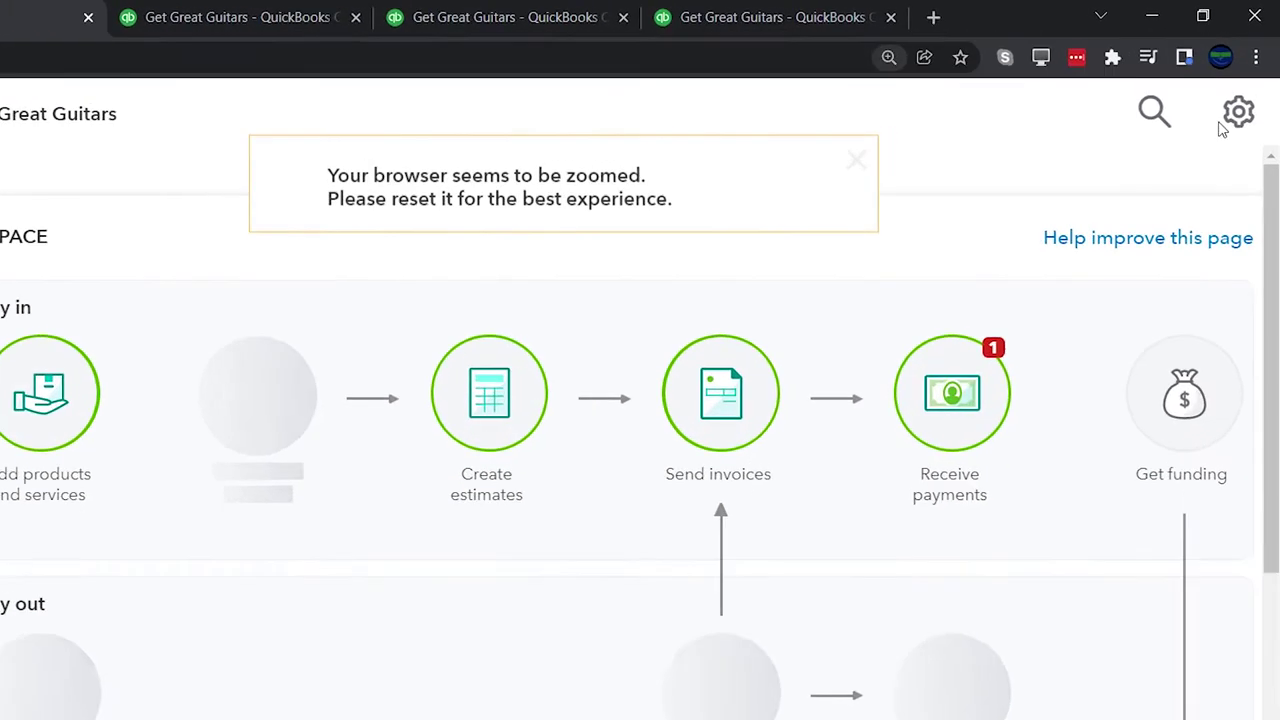
click(1236, 130)
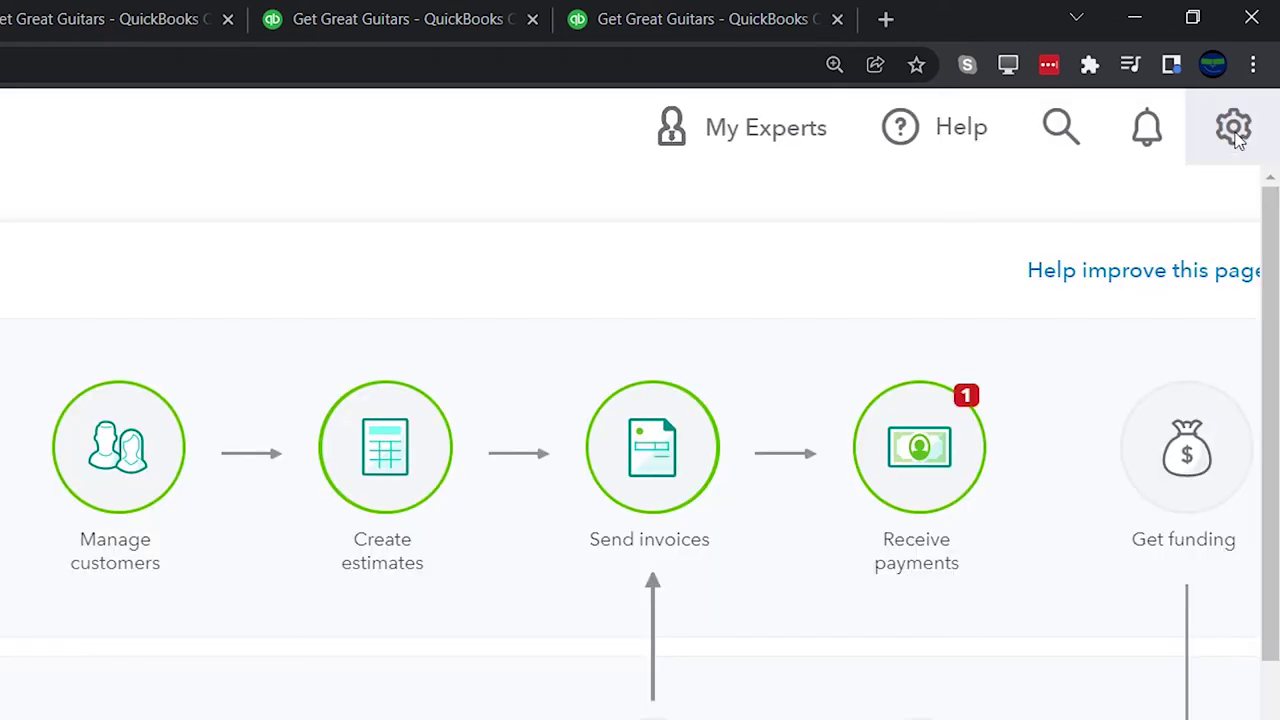
click(1236, 132)
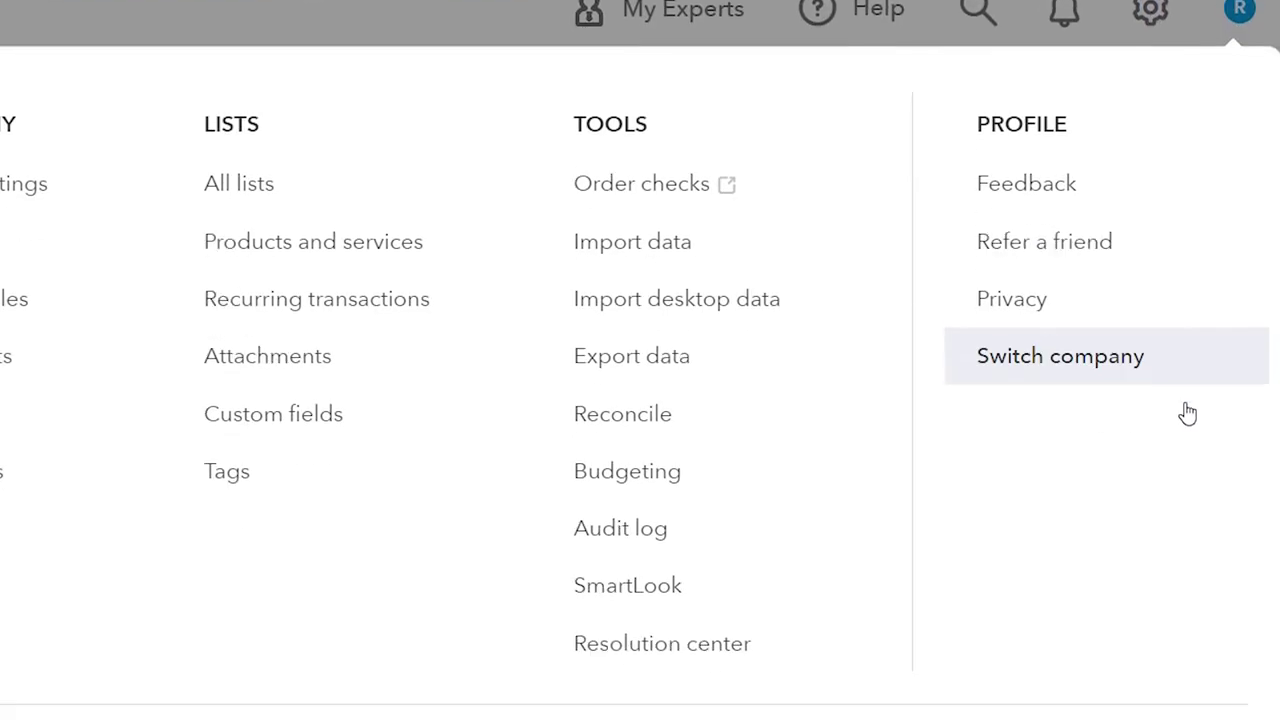
click(1087, 510)
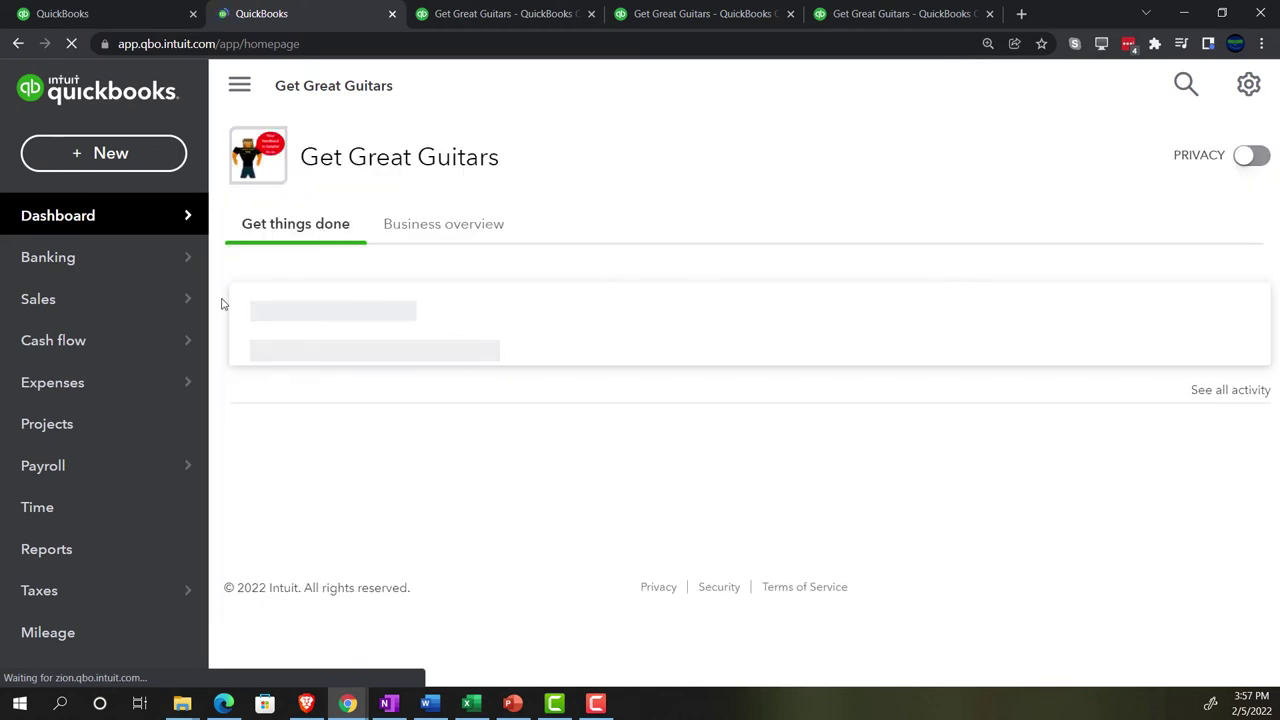
Open the company's Chart of Accounts and collapse the navigation menu
scroll(194, 363, down, 1)
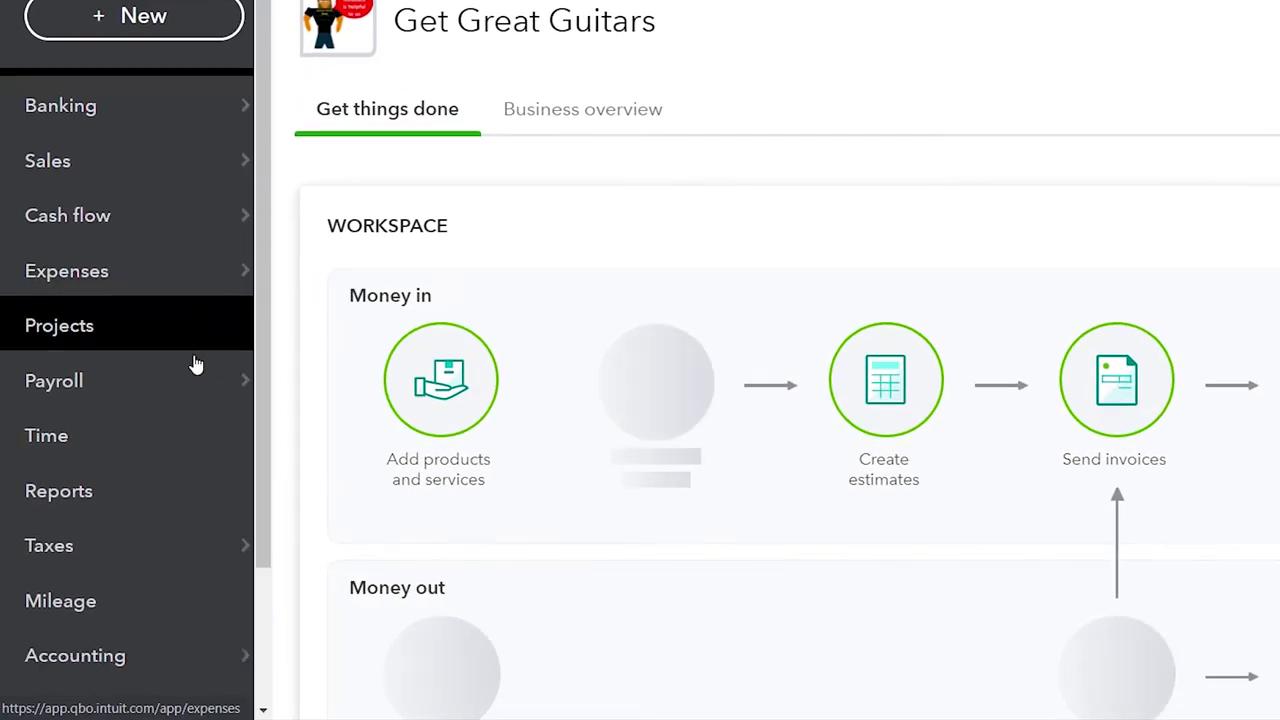
scroll(194, 363, down, 3)
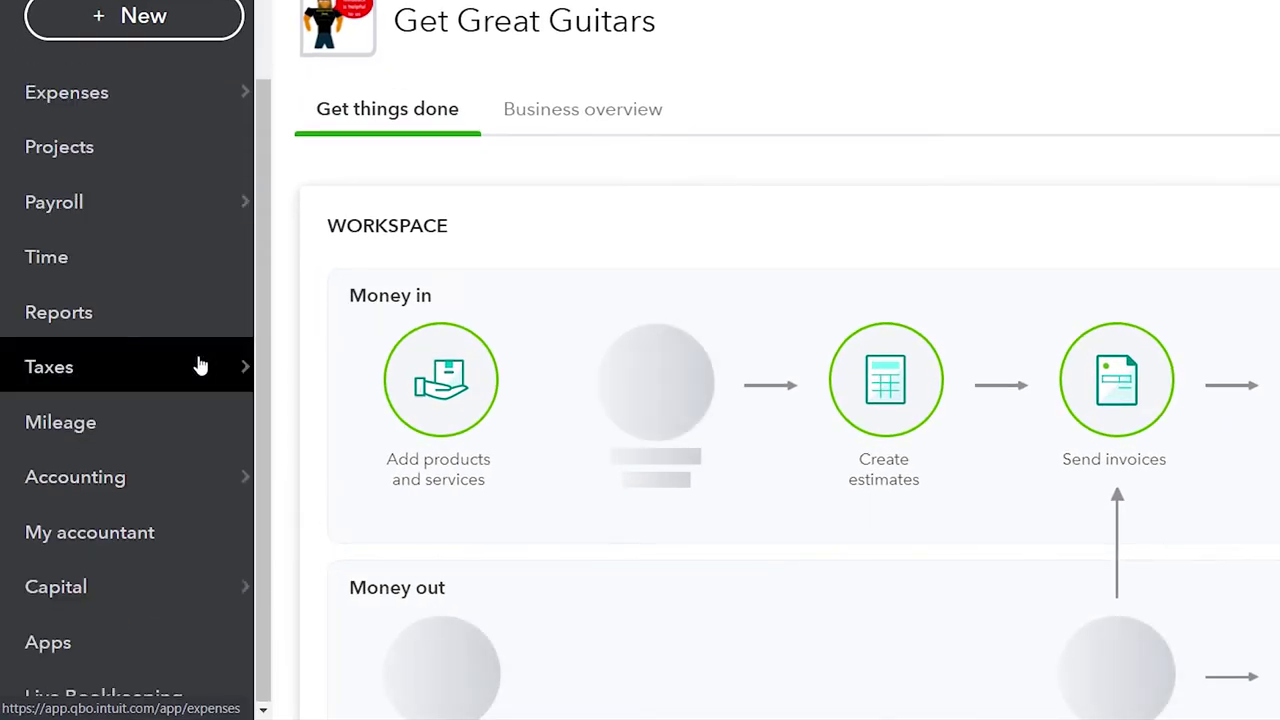
mouse_move(116, 484)
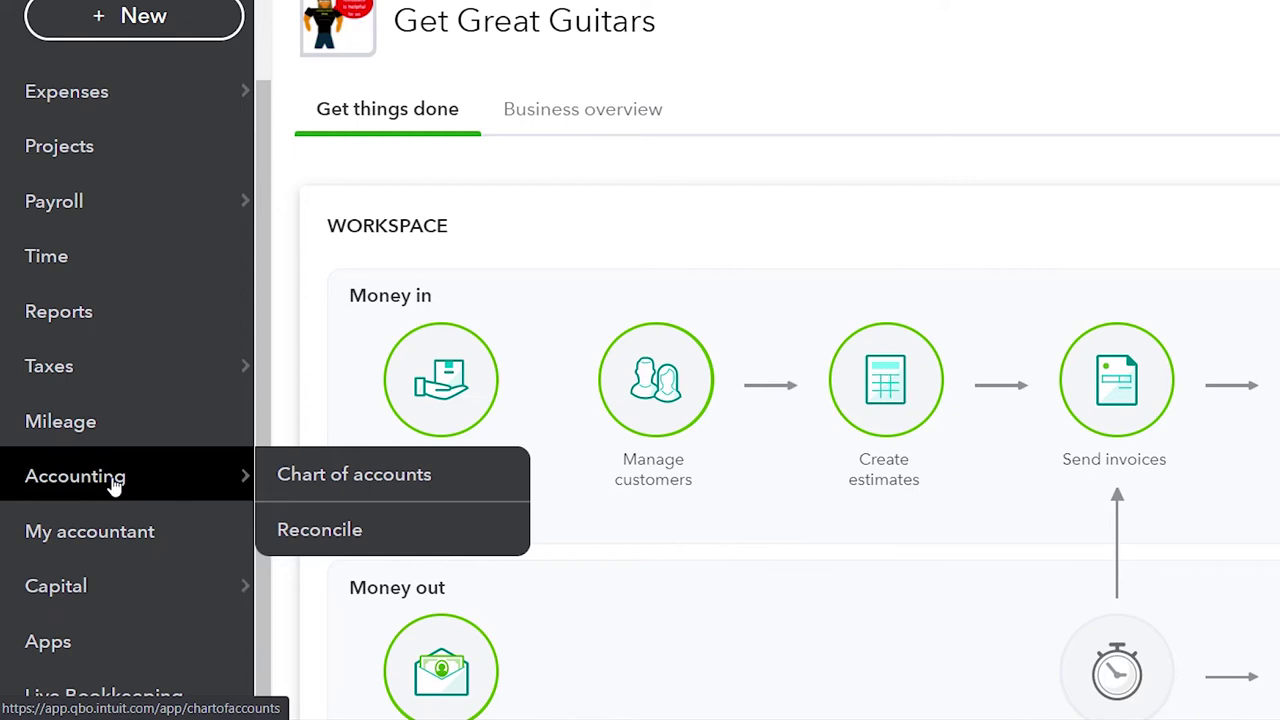
click(116, 484)
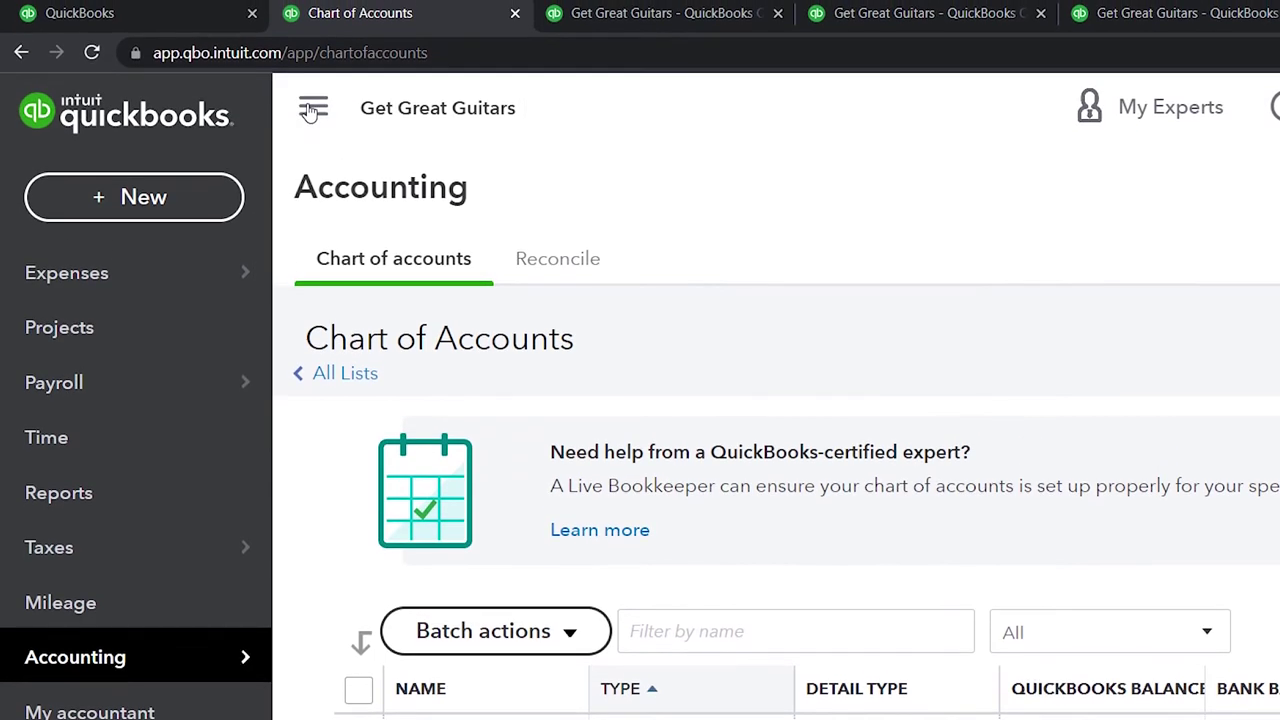
click(313, 109)
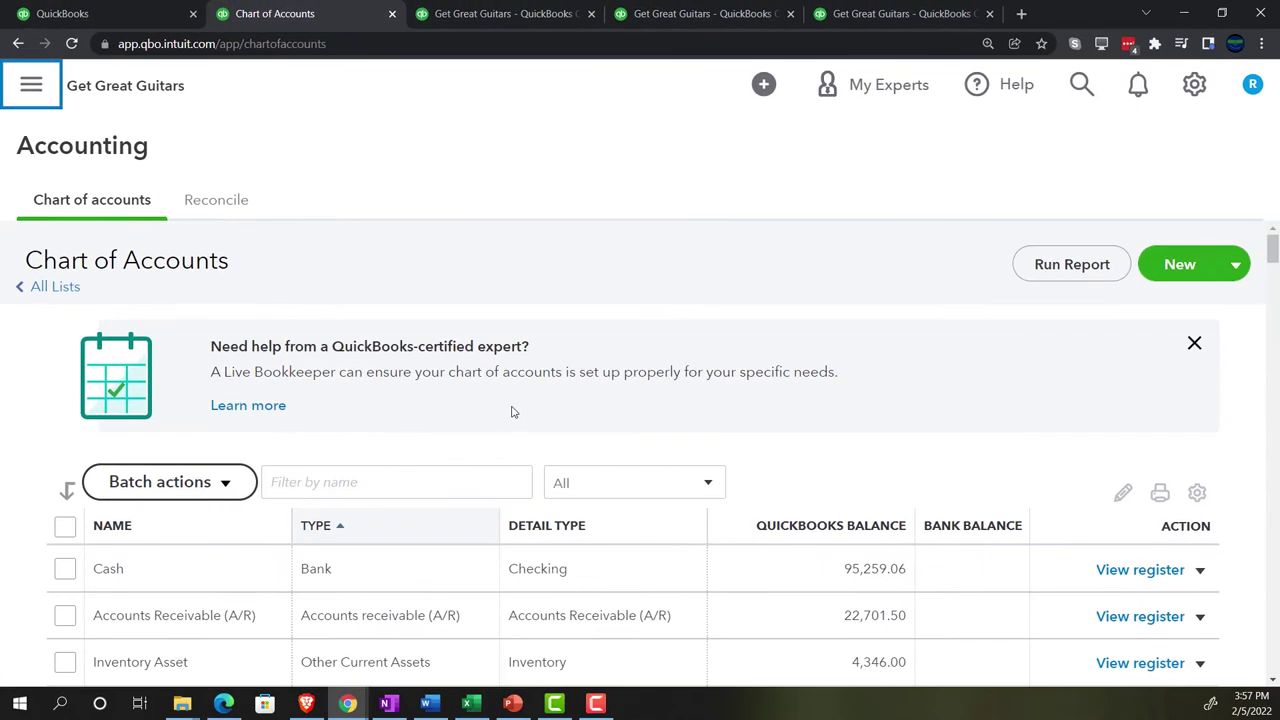
Start a new account with the type Long Term Liabilities and the detail type Notes Payable
scroll(512, 400, down, 1)
scroll(512, 401, up, 1)
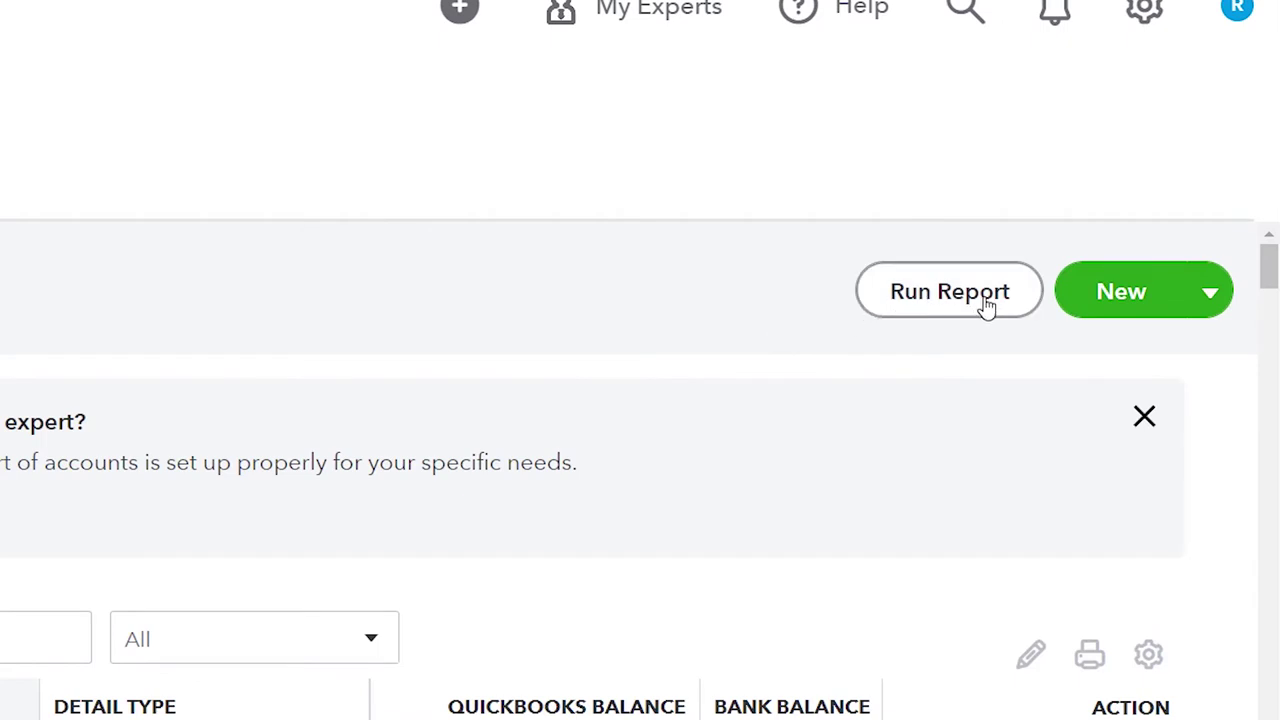
click(1098, 316)
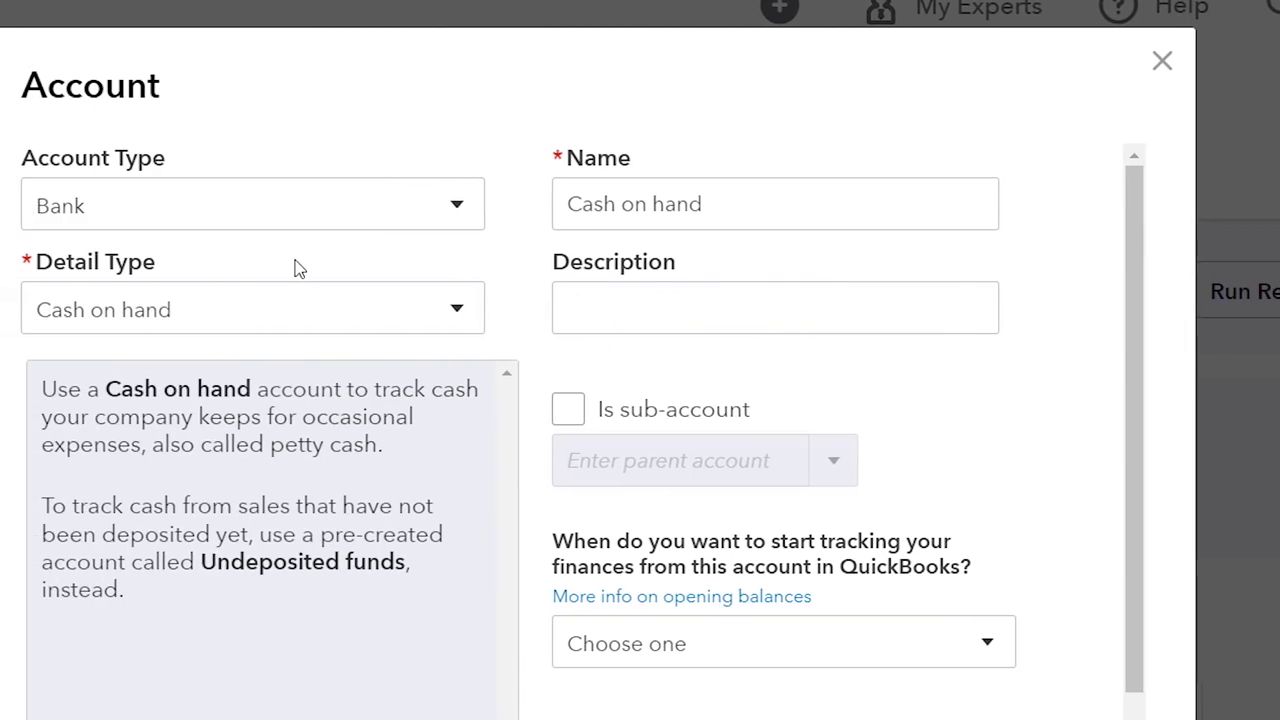
click(323, 222)
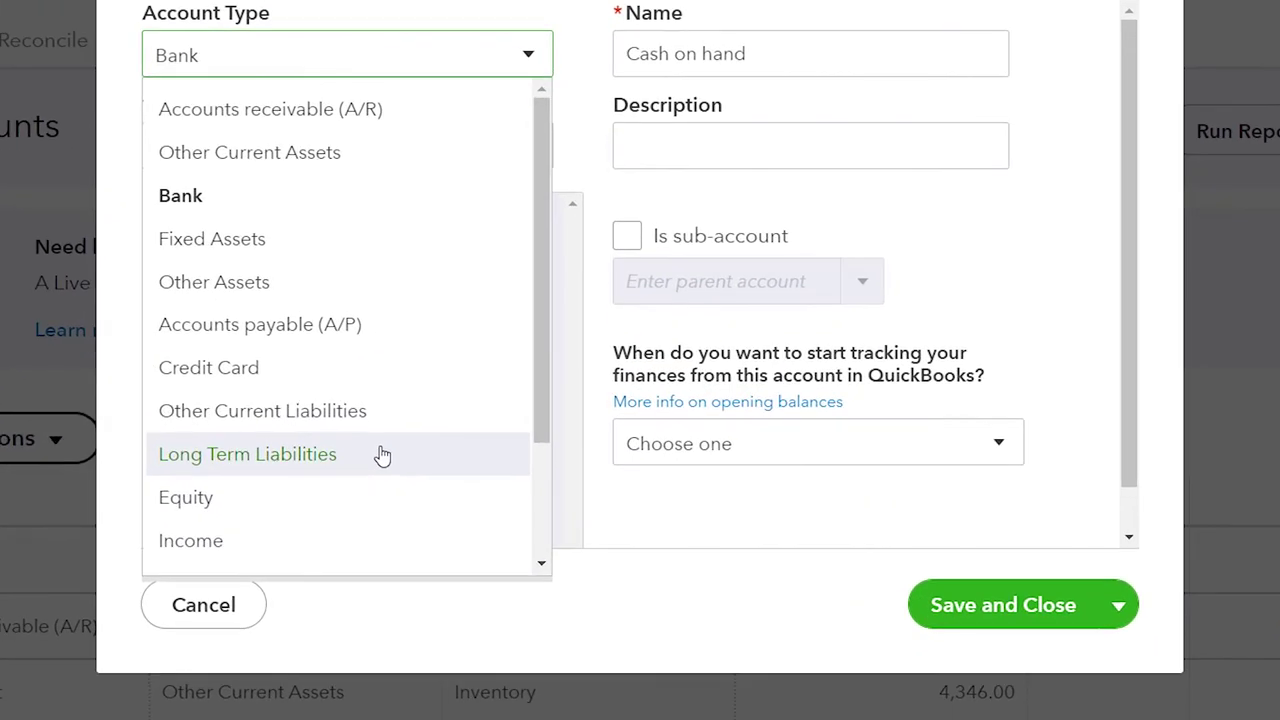
click(456, 494)
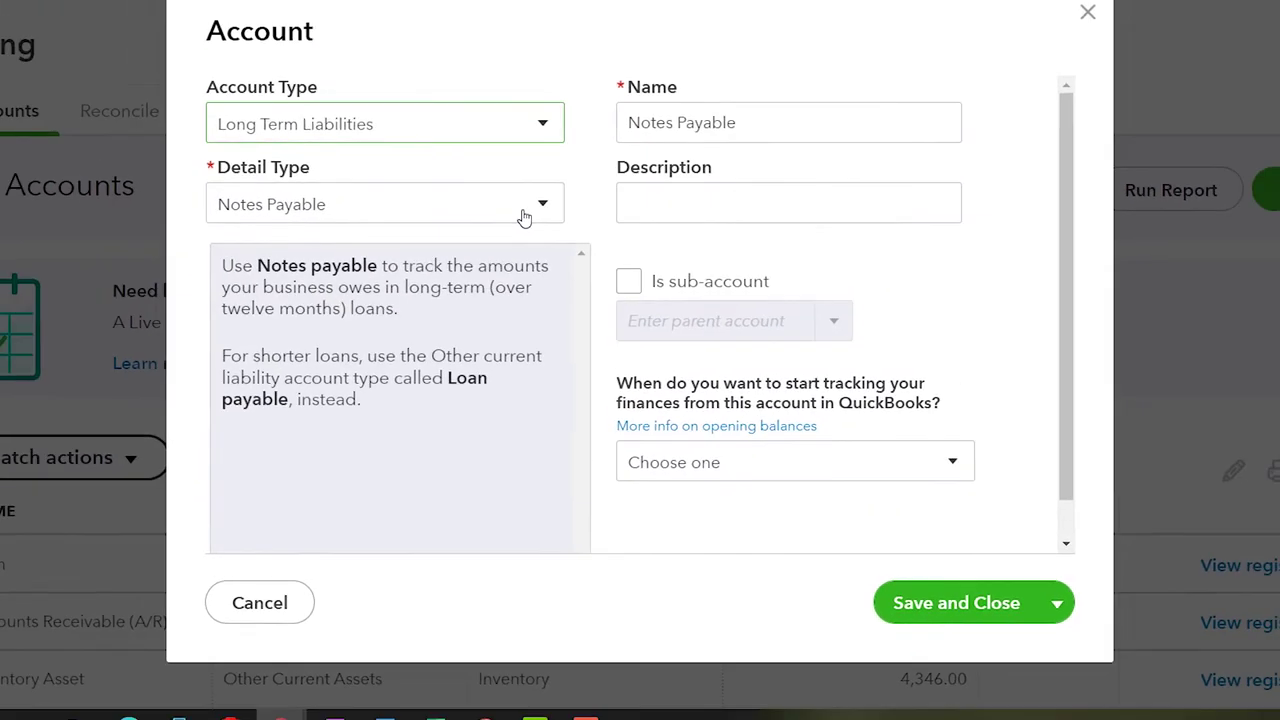
click(505, 165)
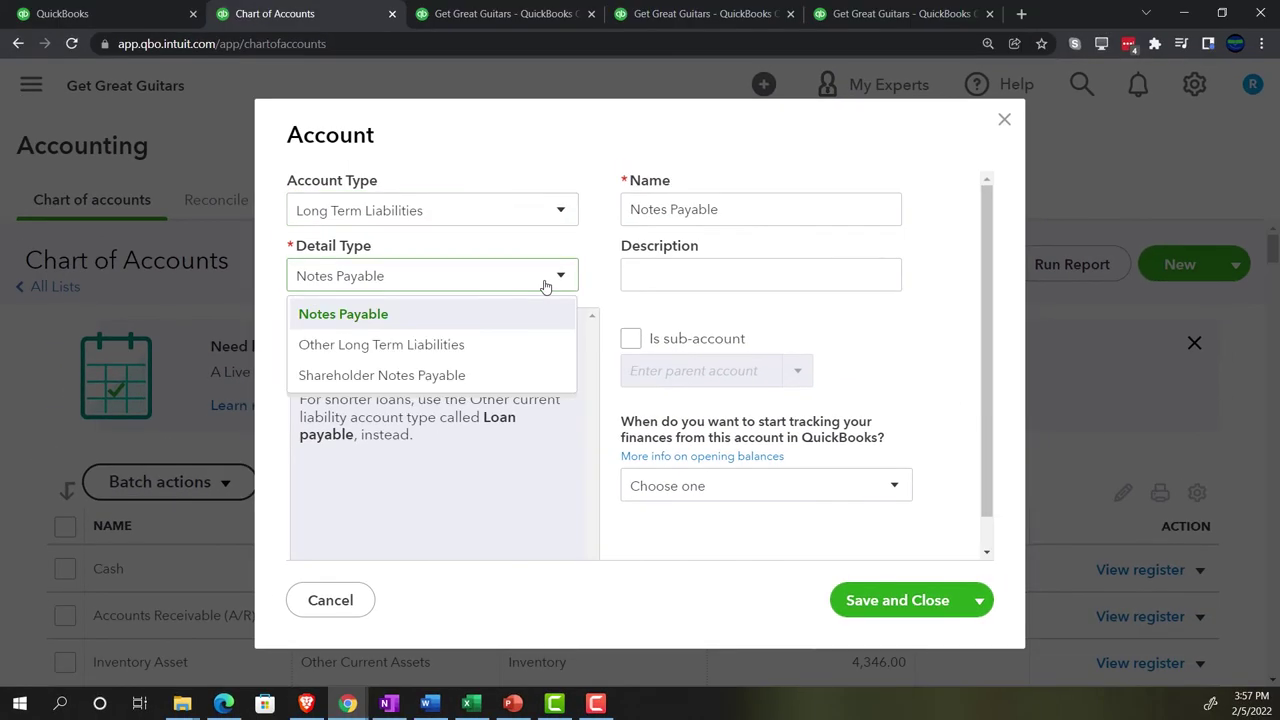
click(545, 287)
Name the long-term liability account Loans Payable and save it
drag(714, 214, 585, 200)
text(LOan)
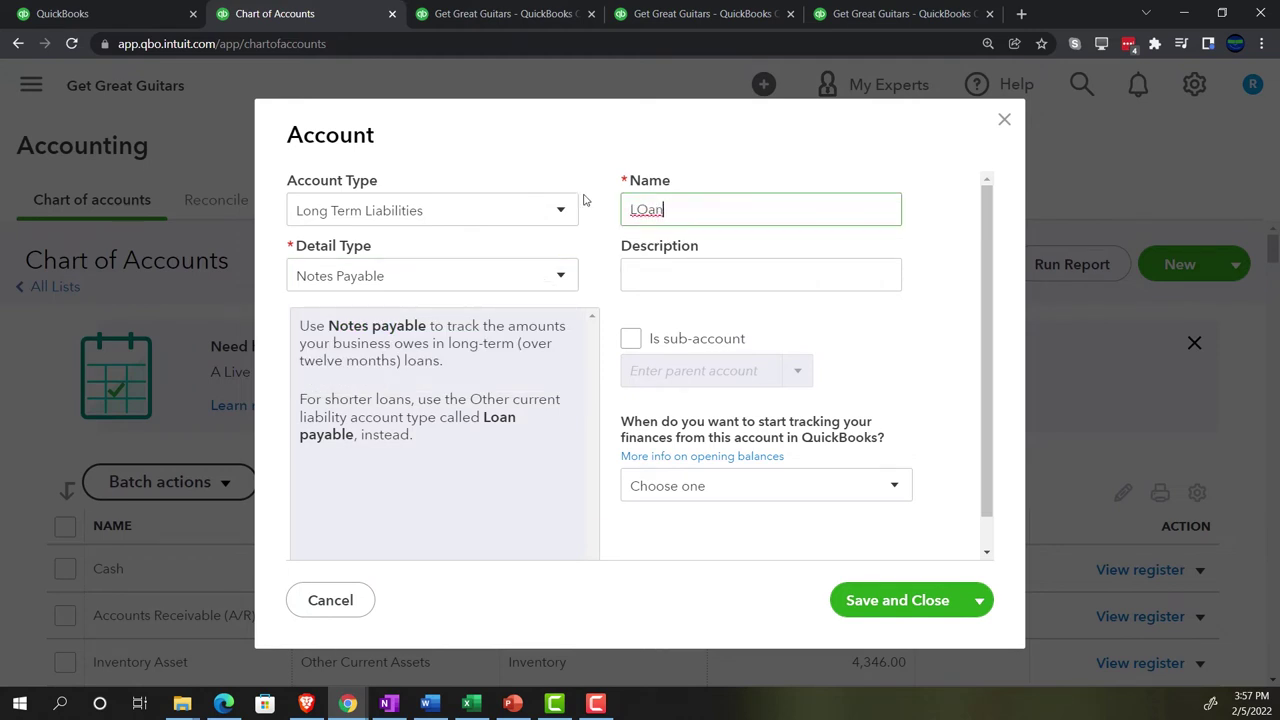
text(oans)
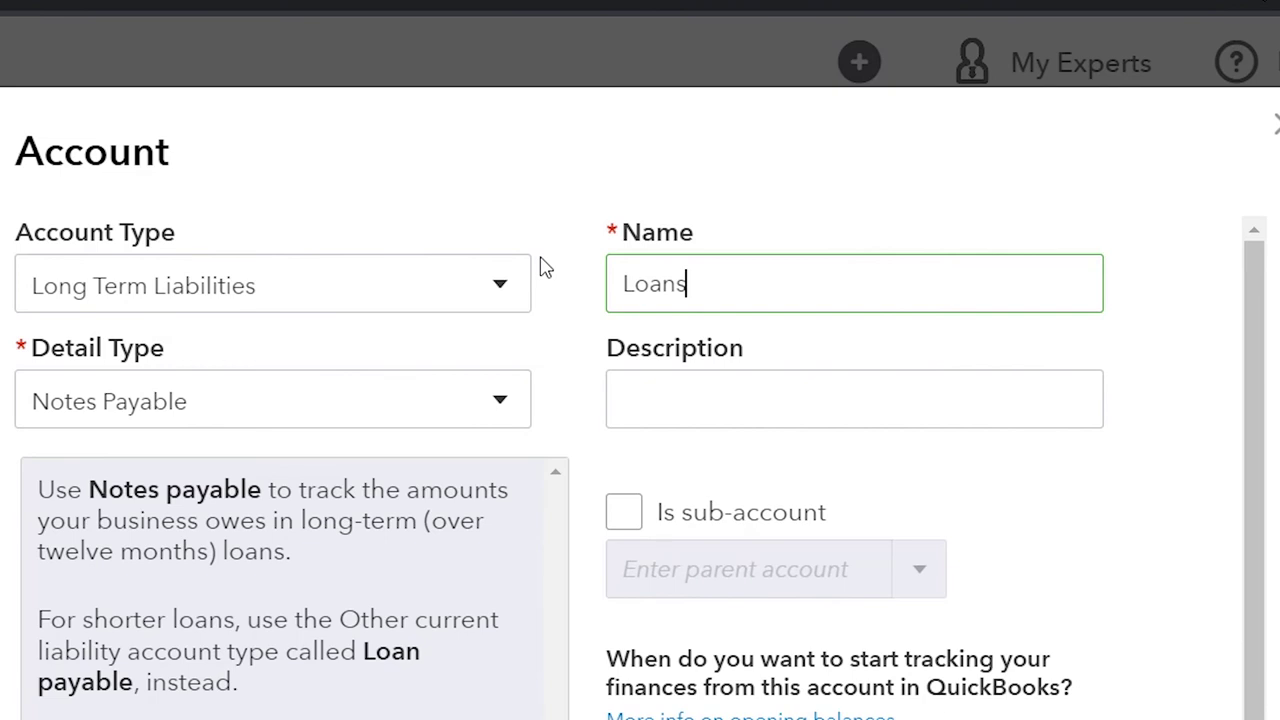
text( Payable)
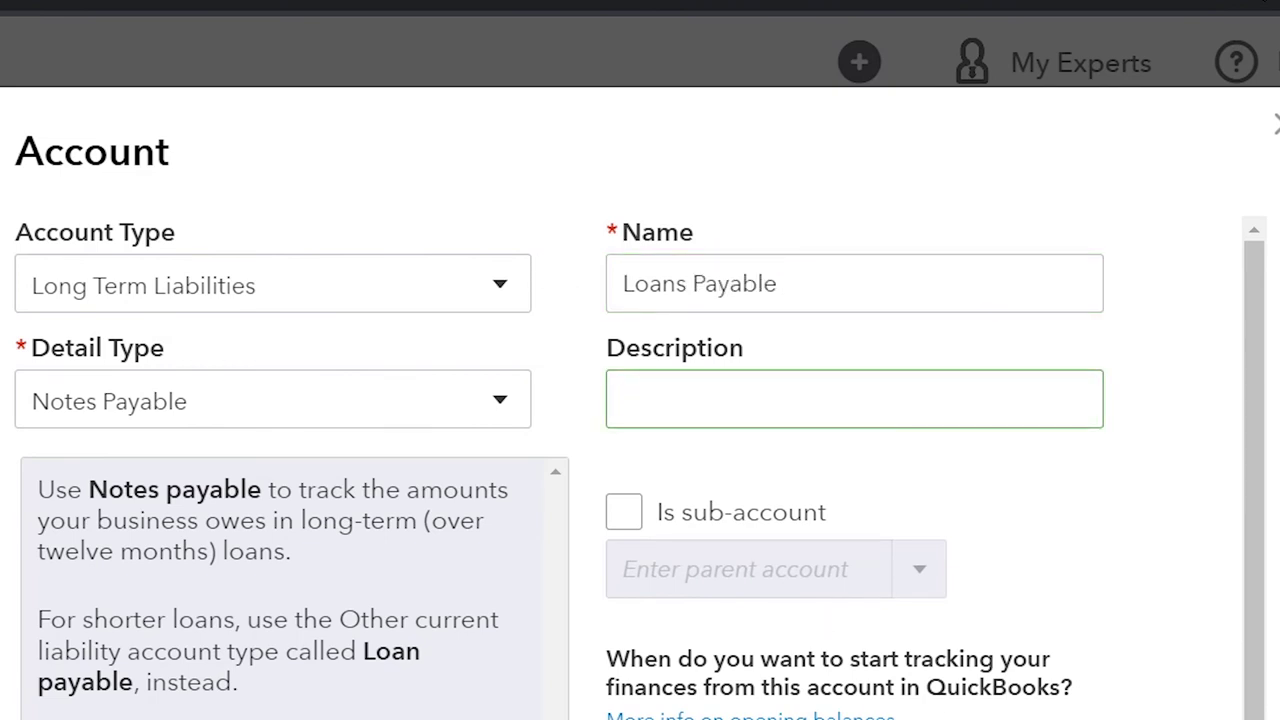
click(750, 719)
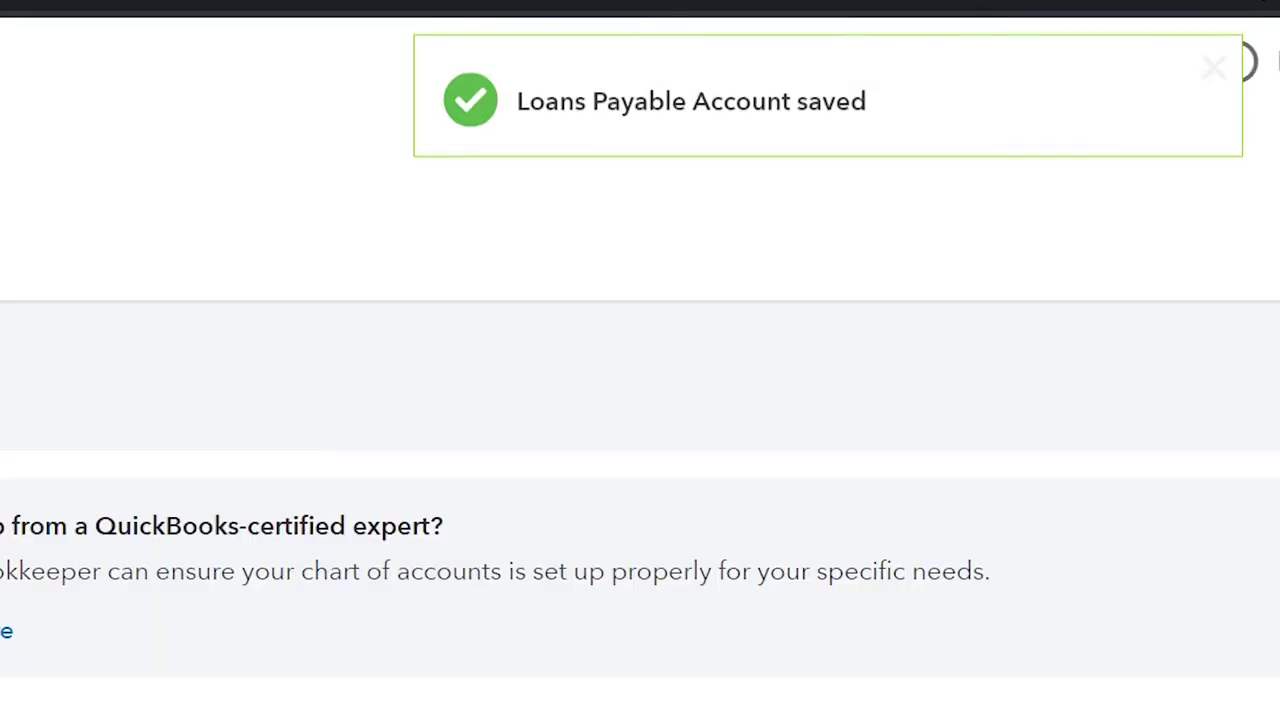
Compare the new Loans Payable account with the current-liability Loan Payable account and its sub-accounts in the Chart of Accounts
scroll(520, 500, down, 4)
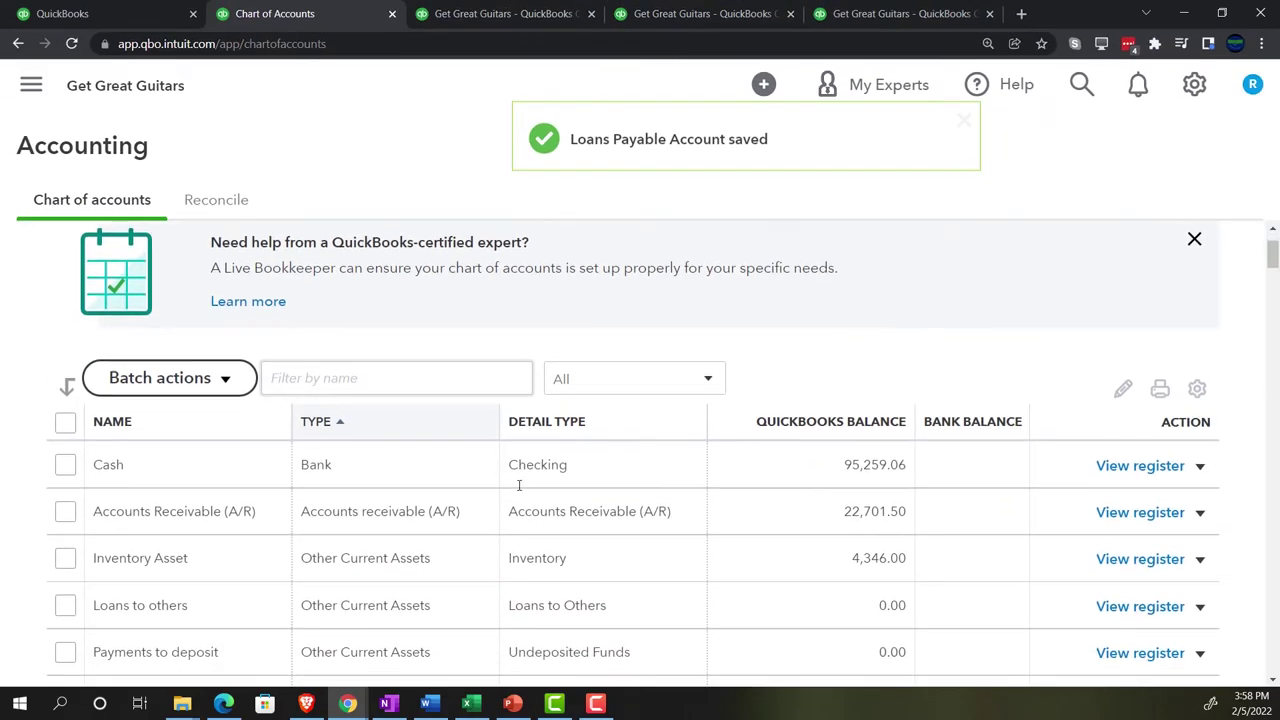
scroll(519, 486, down, 7)
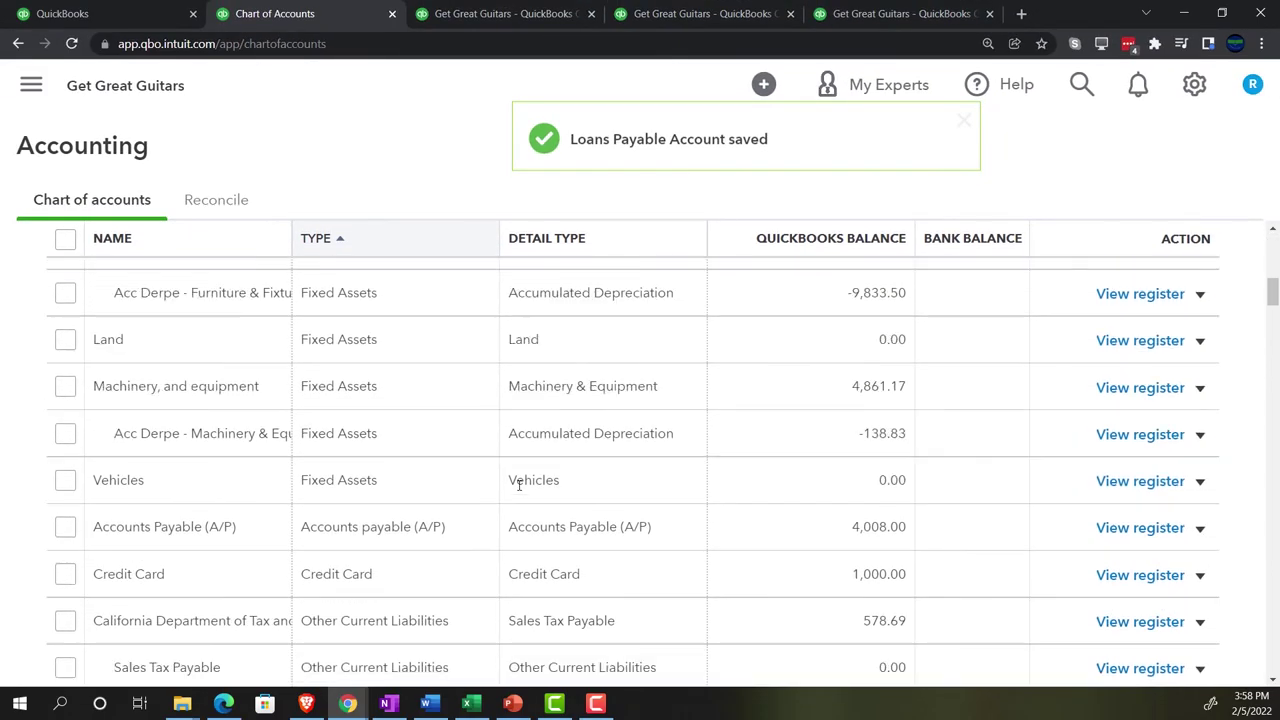
scroll(519, 490, down, 8)
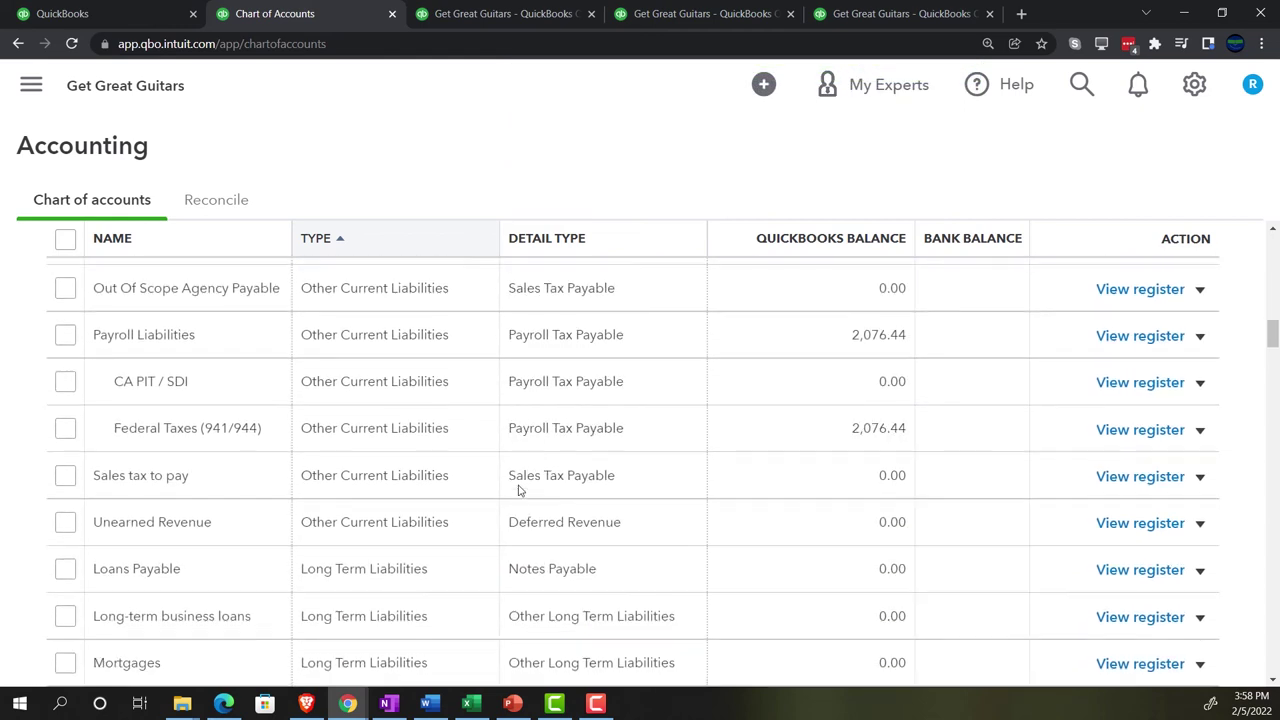
scroll(519, 490, up, 2)
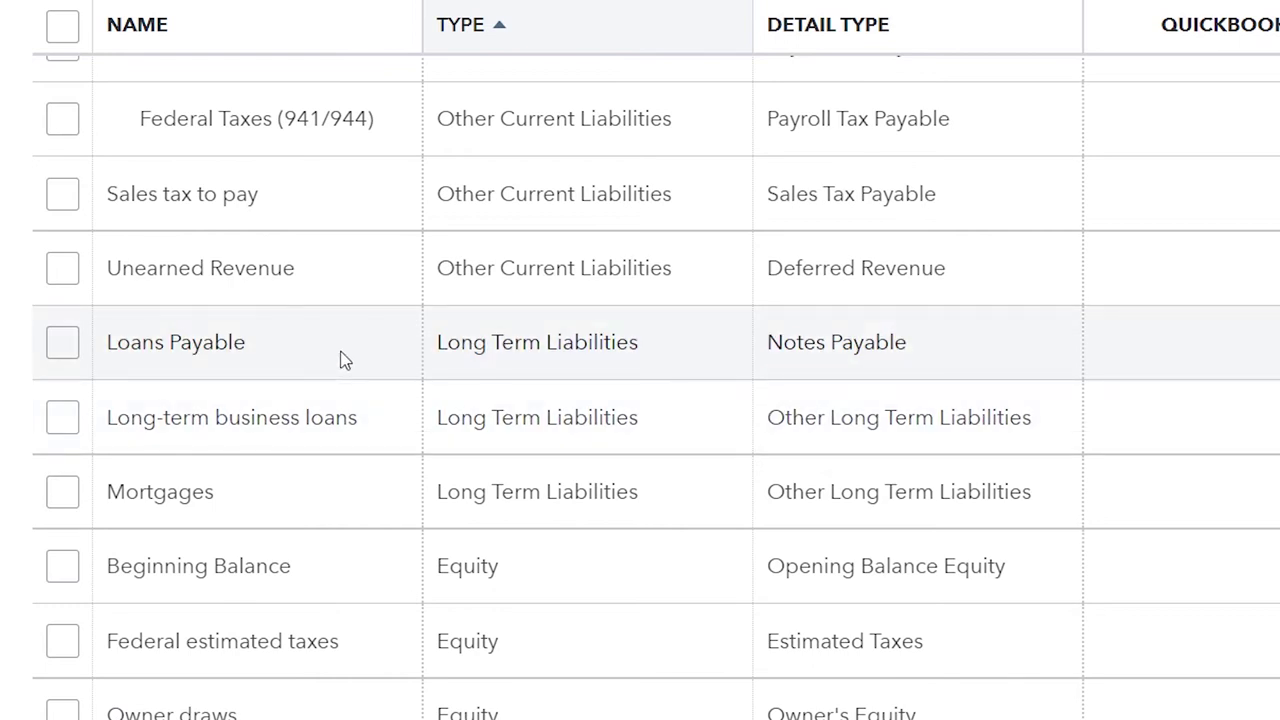
scroll(443, 408, up, 12)
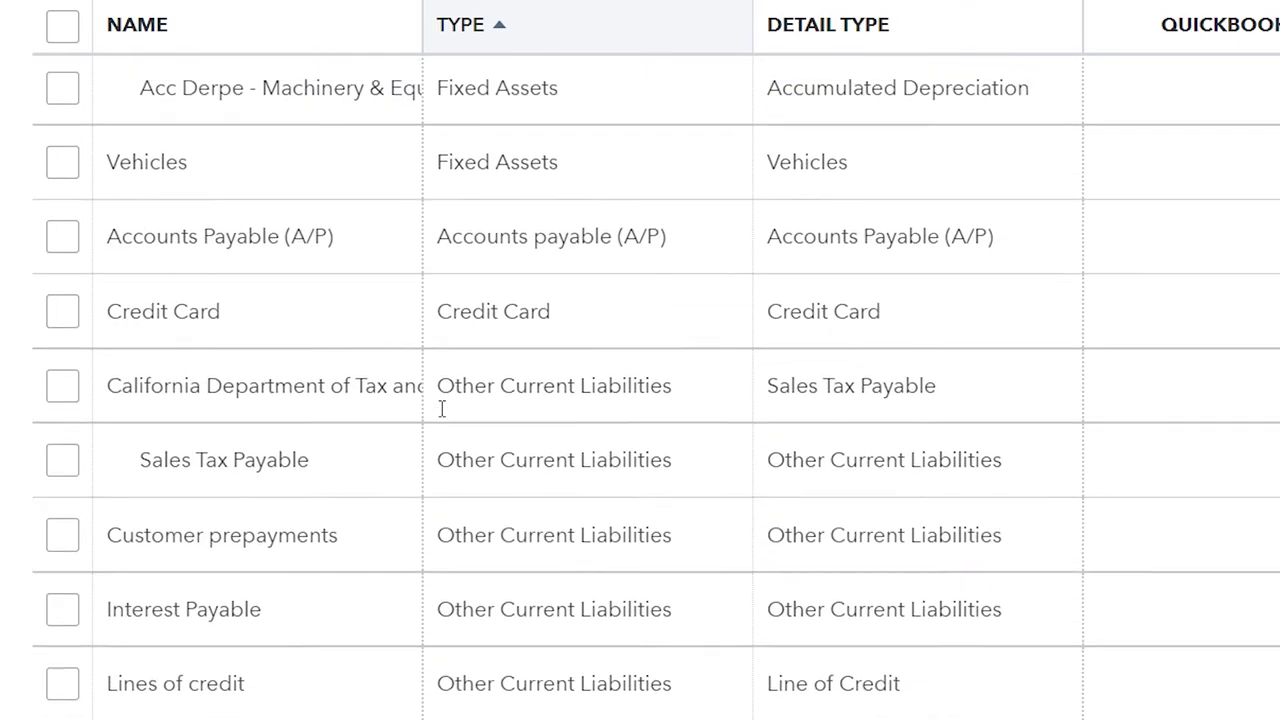
scroll(443, 408, down, 4)
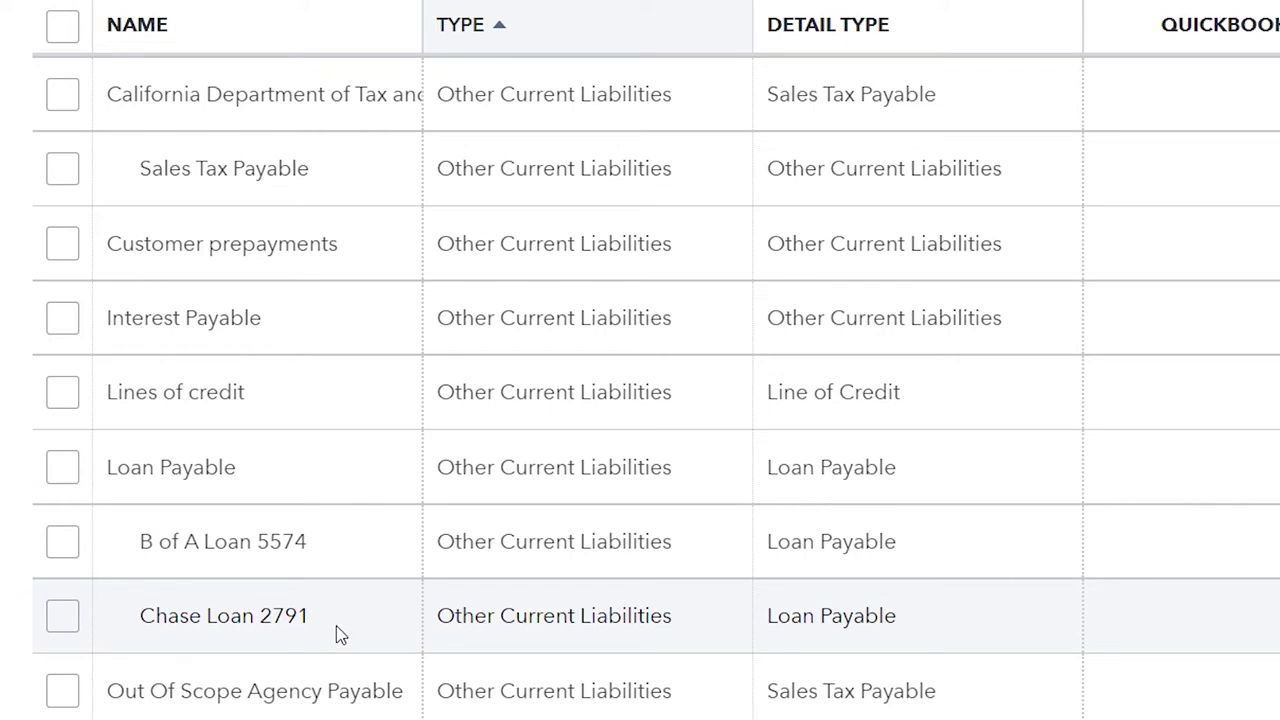
Start another Long Term Liabilities account with detail type Notes Payable, named like the existing Chase loan account plus the suffix LT
scroll(340, 620, up, 10)
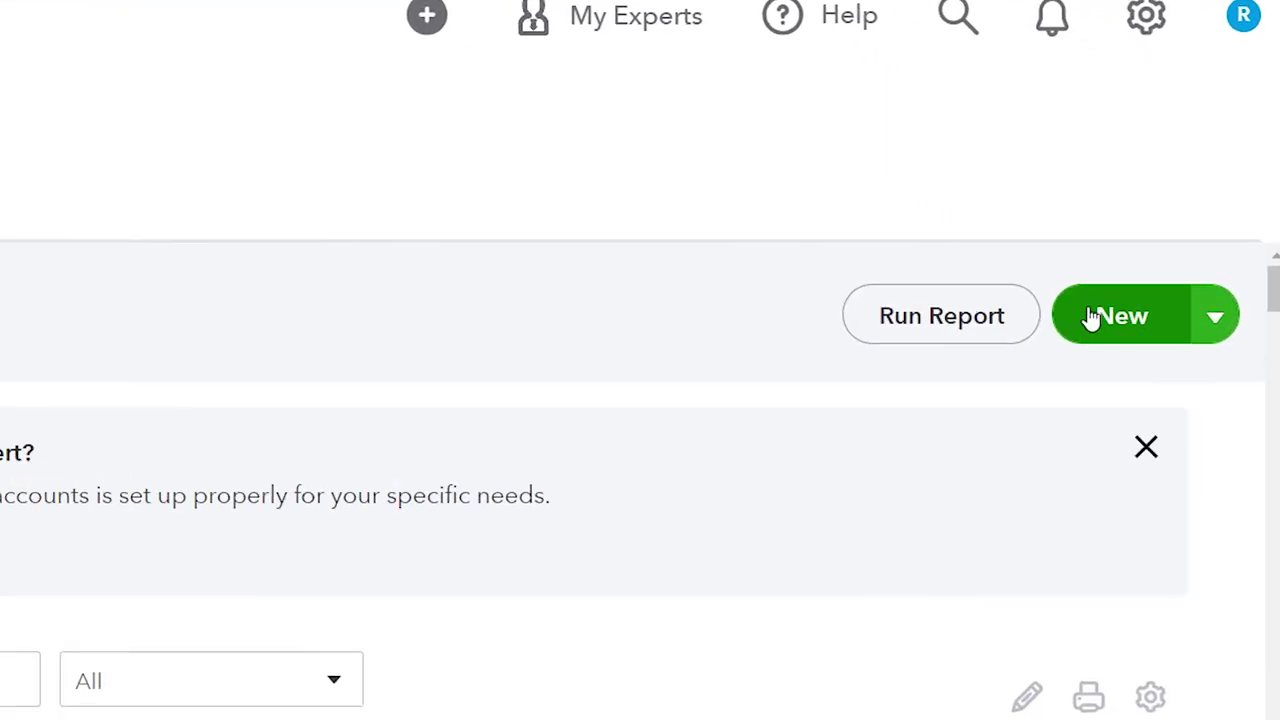
click(1164, 266)
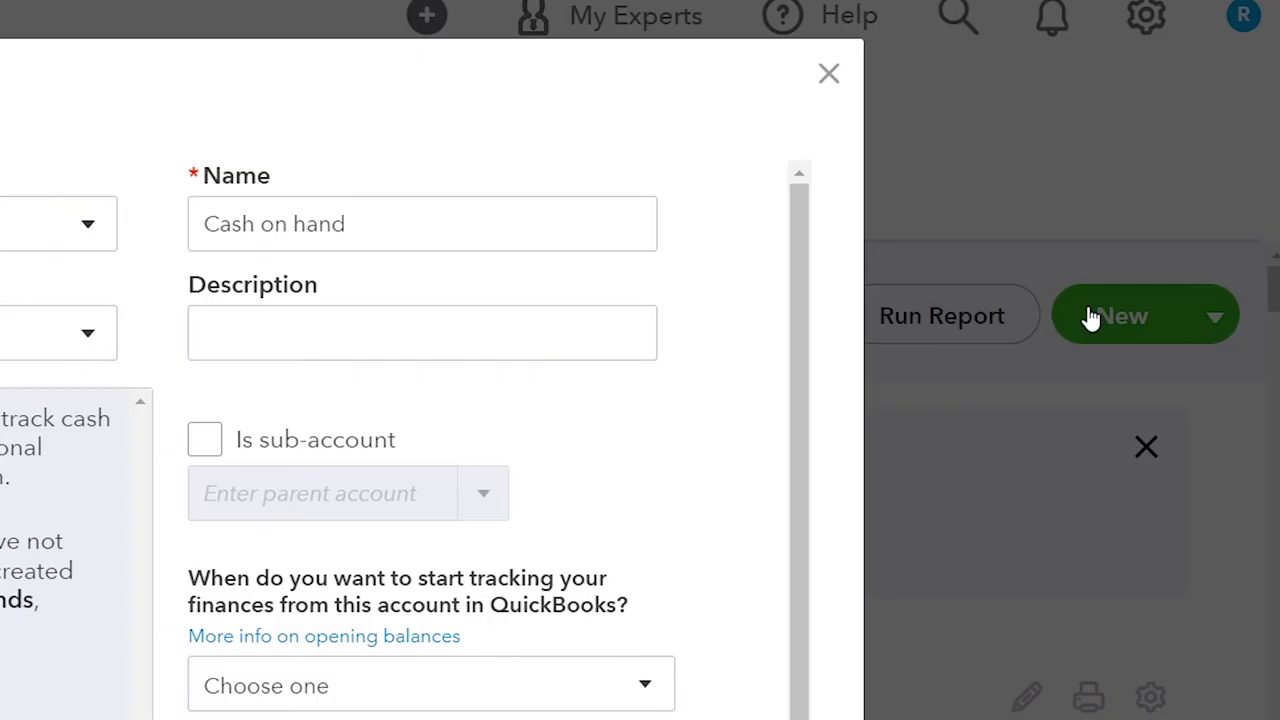
click(182, 222)
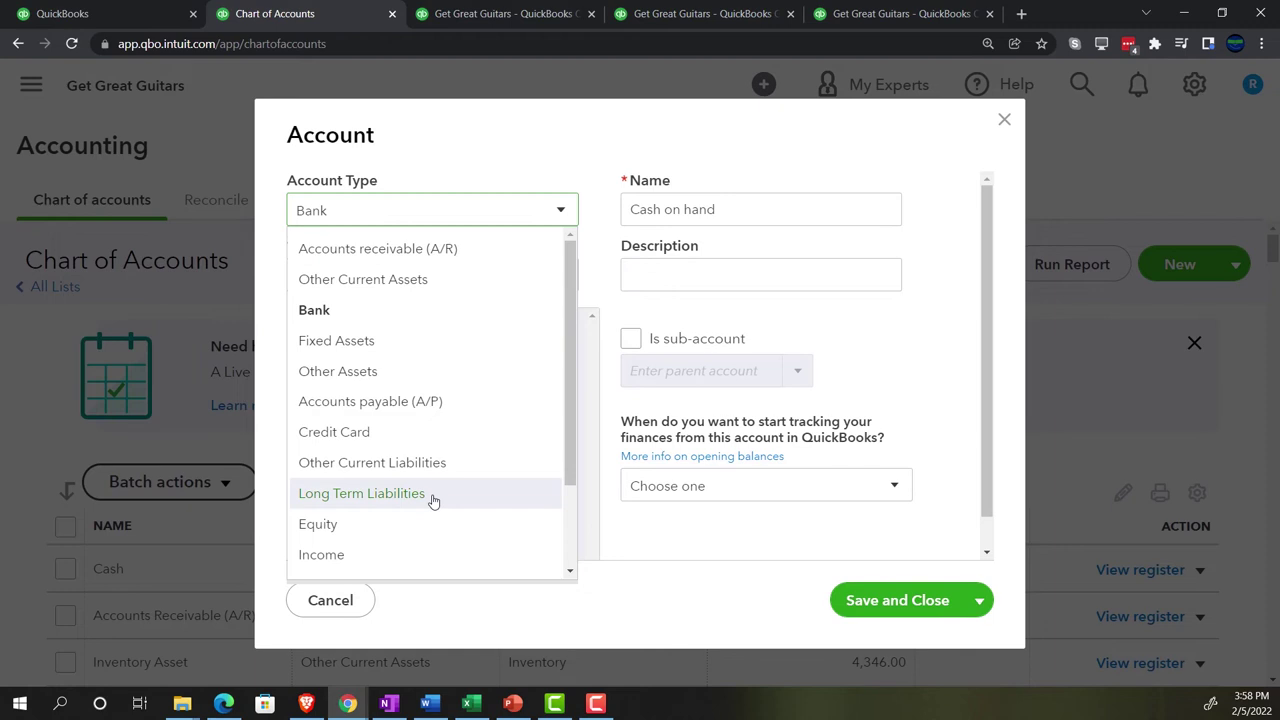
click(433, 496)
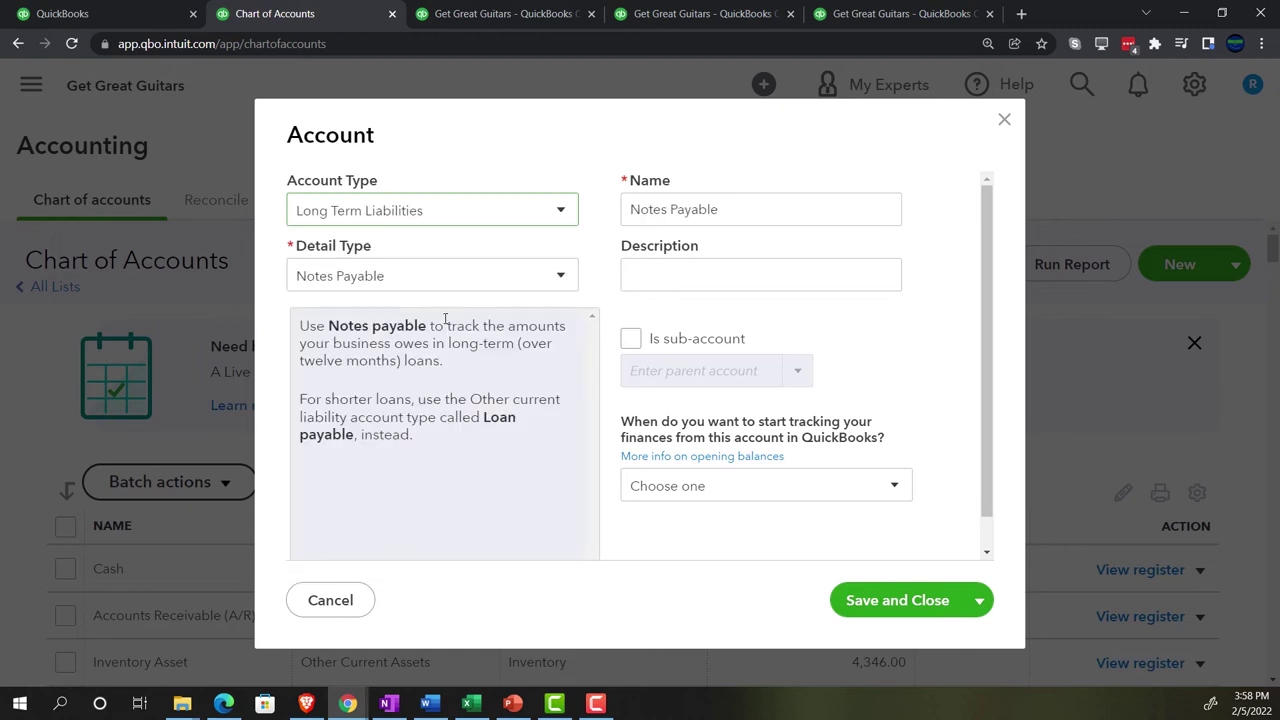
drag(724, 211, 600, 209)
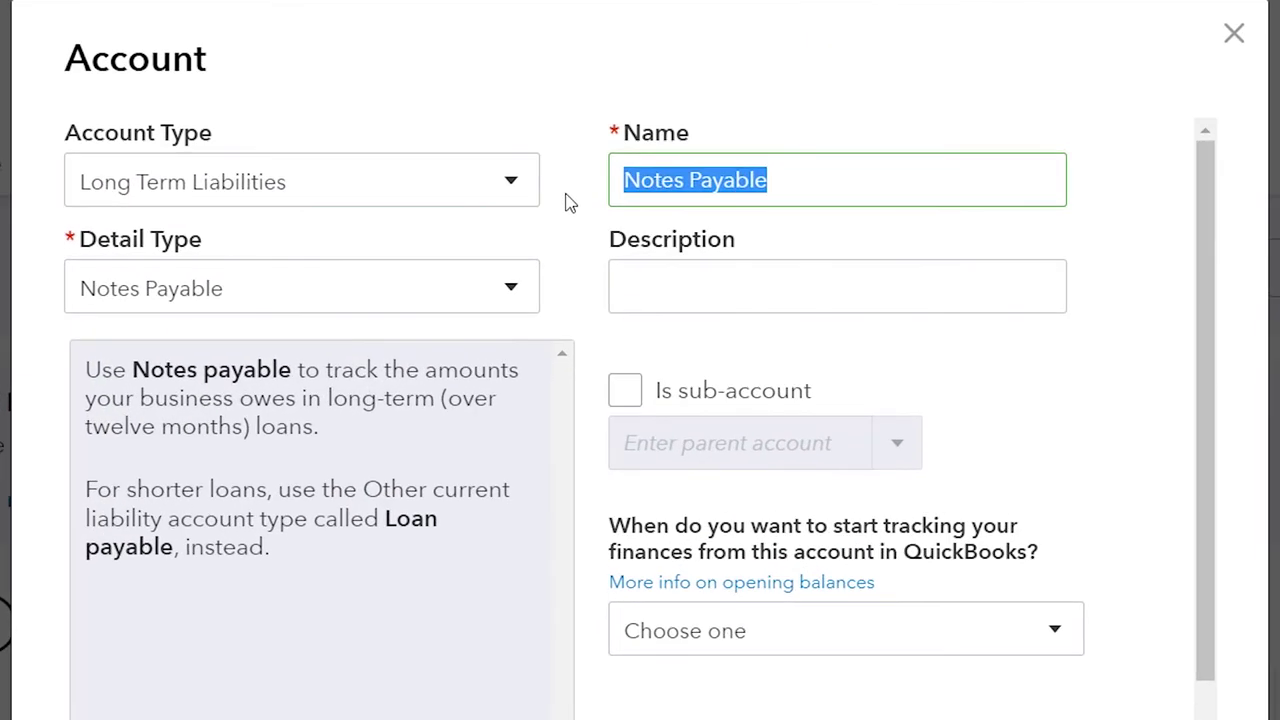
text(Chase Loan)
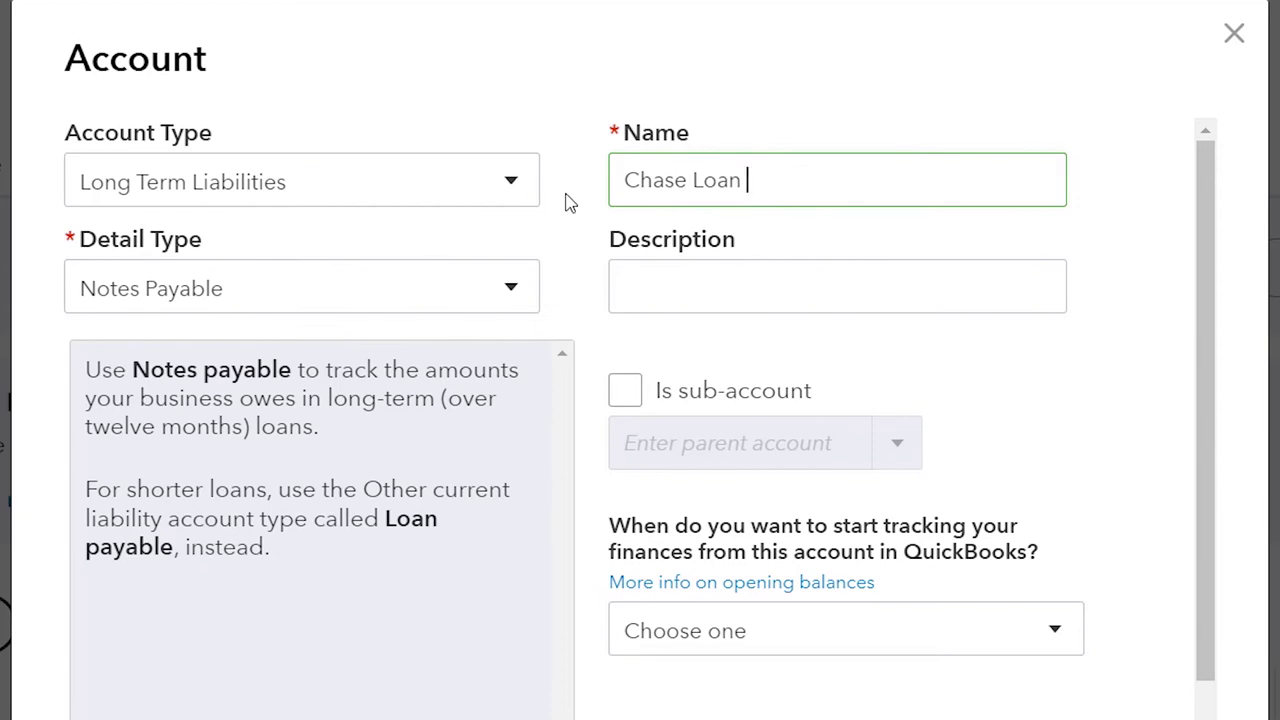
text( 2791 LT)
Make the Chase LT account a sub-account of the long-term Loans Payable account and save it
click(625, 390)
scroll(860, 300, down, 2)
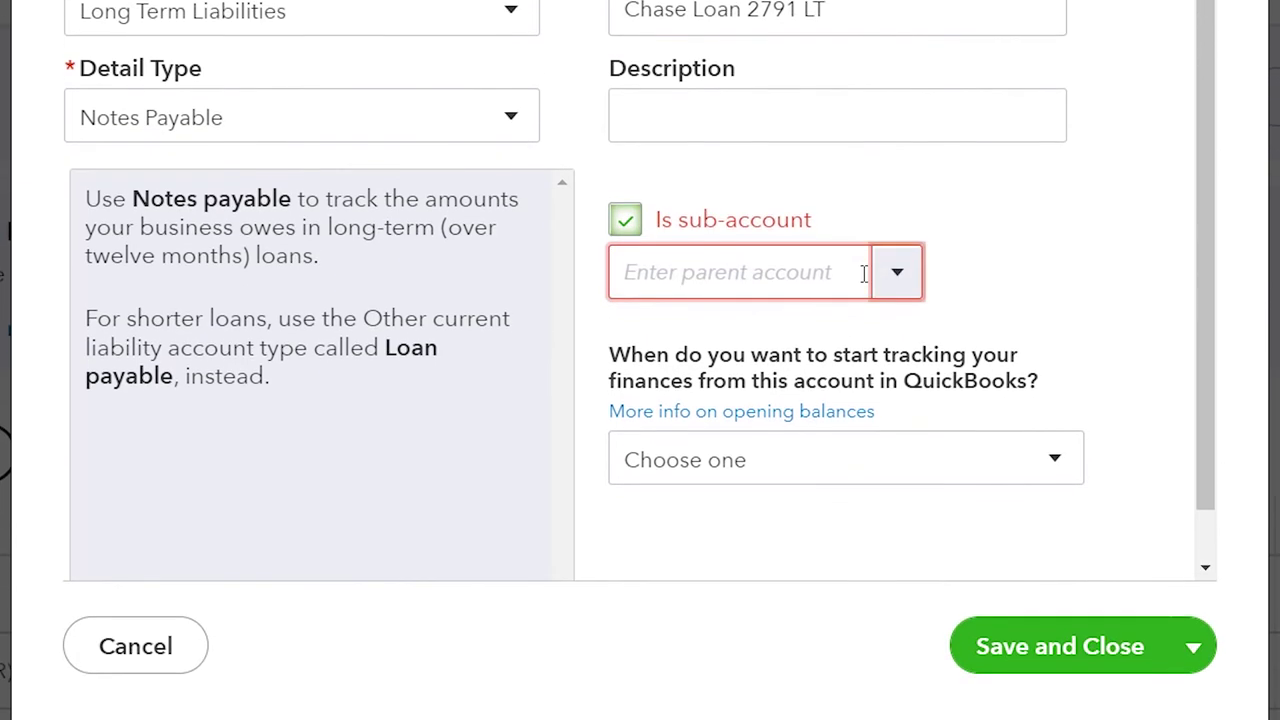
text(loan)
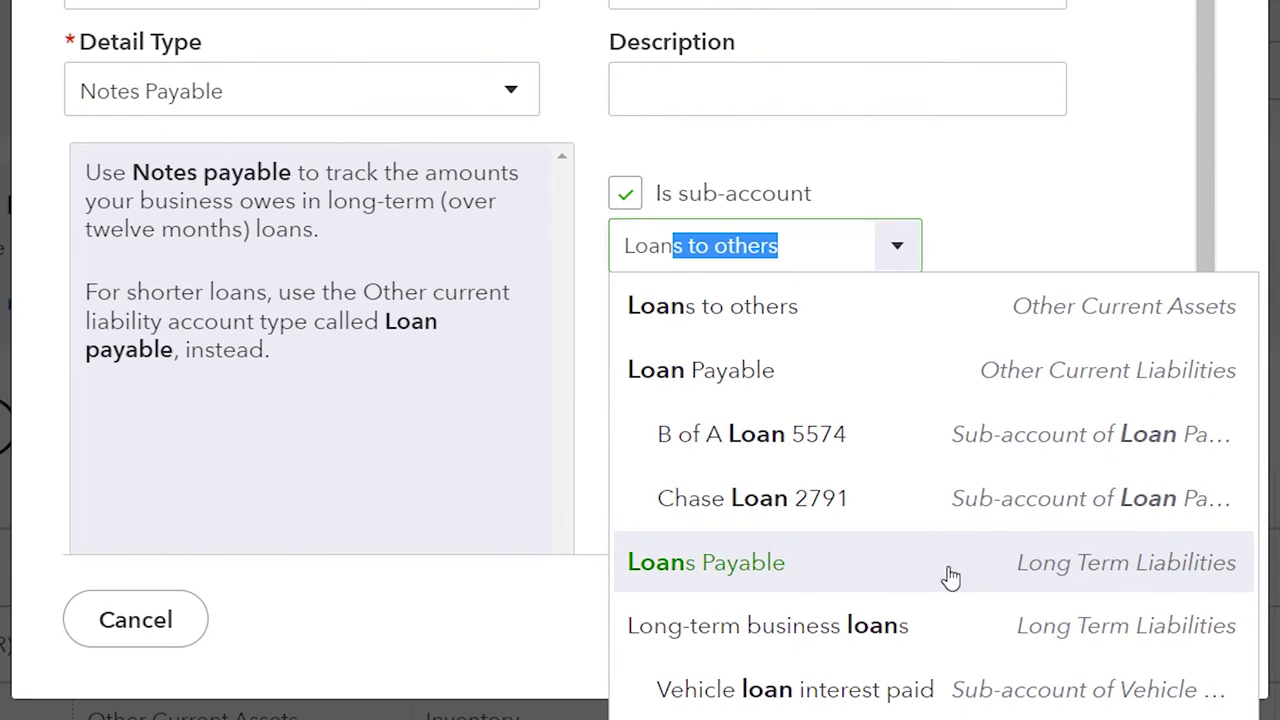
click(730, 568)
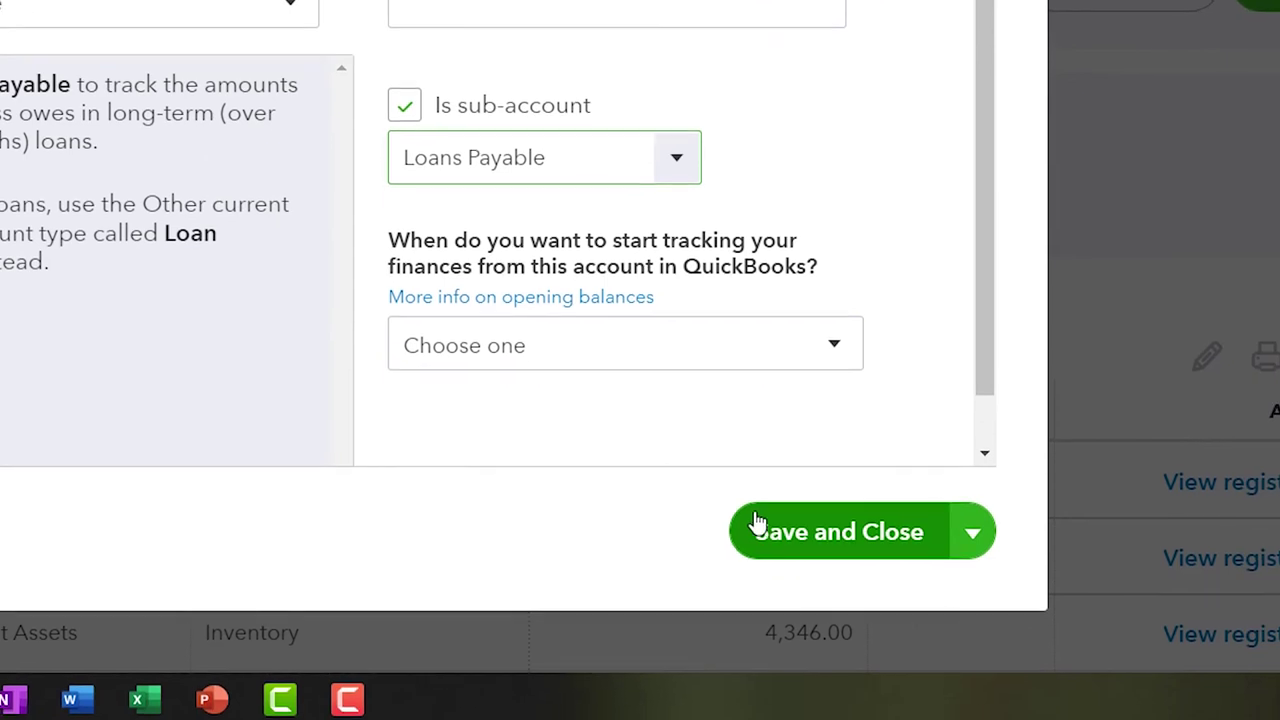
click(763, 528)
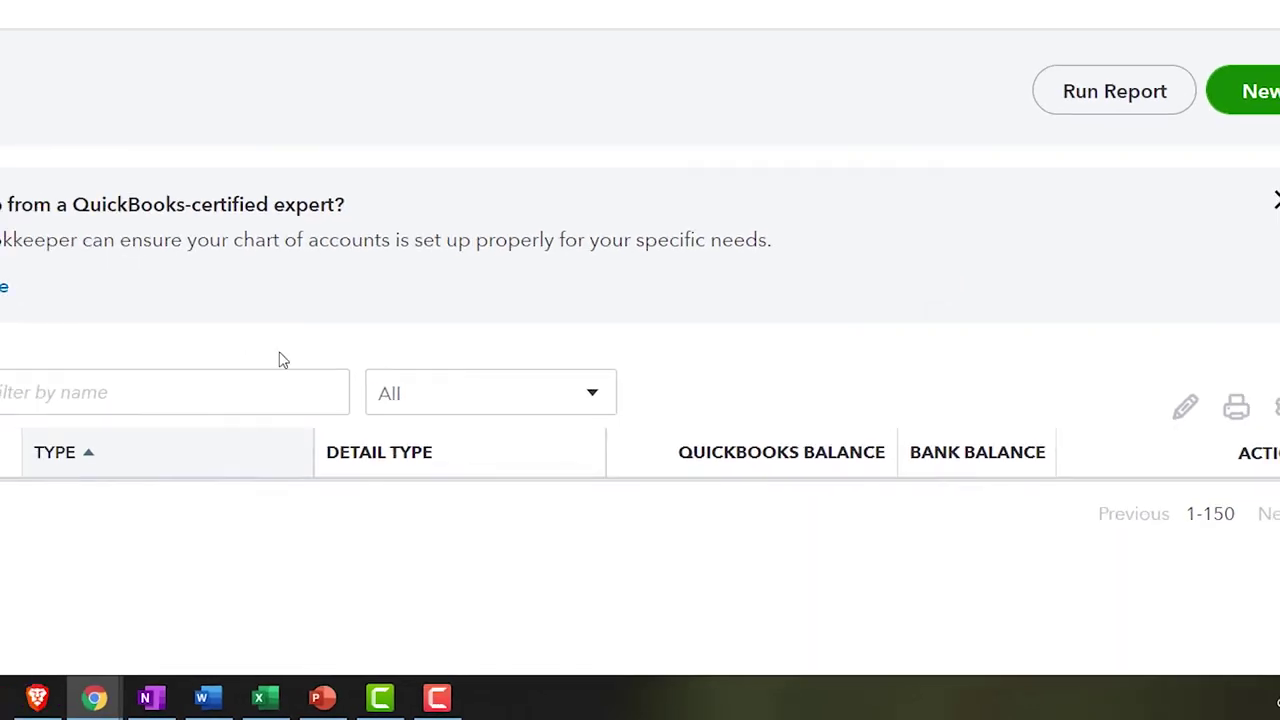
Review the current Chase loan account and the new Chase LT sub-account under Long Term Liabilities in the Chart of Accounts
scroll(443, 435, down, 4)
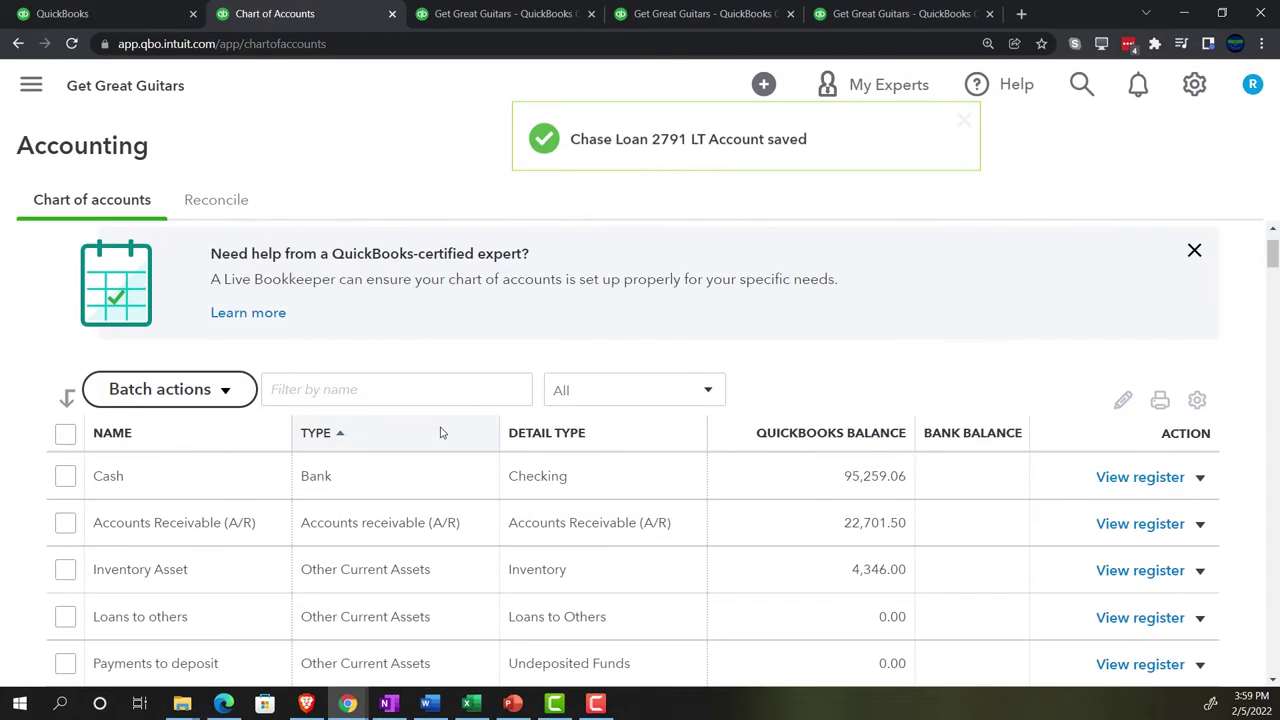
scroll(441, 432, down, 5)
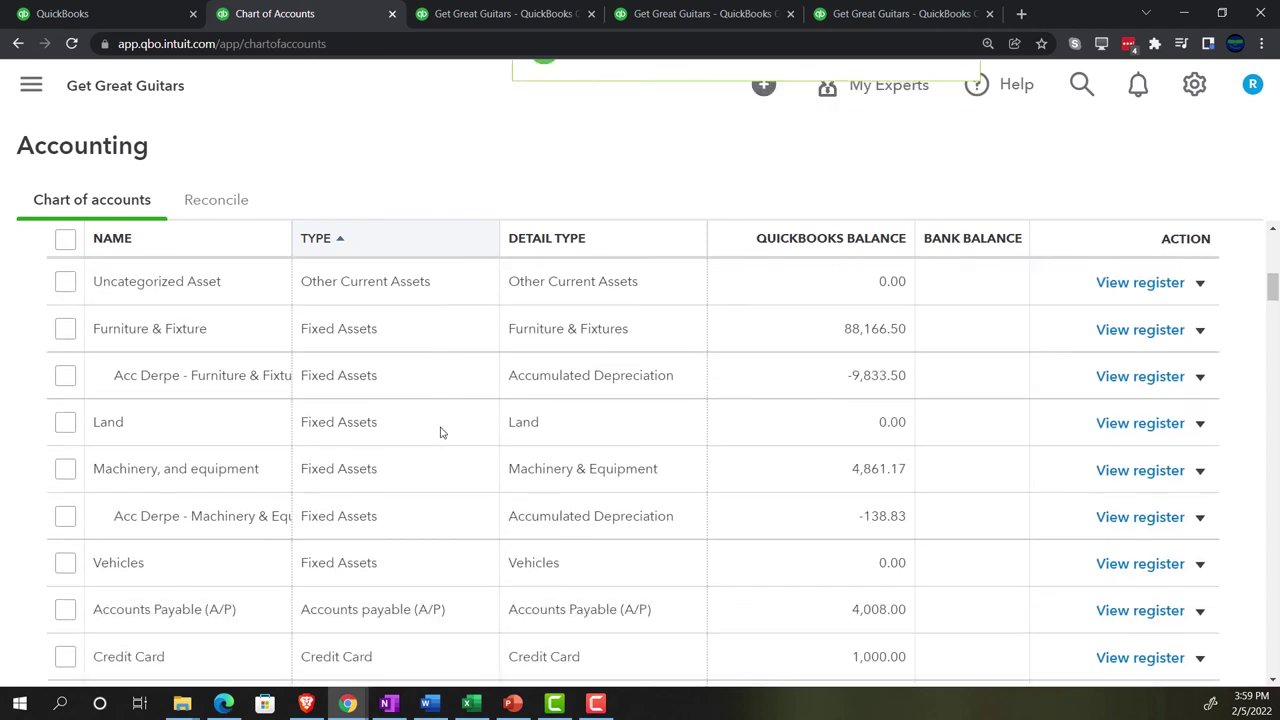
scroll(441, 430, down, 4)
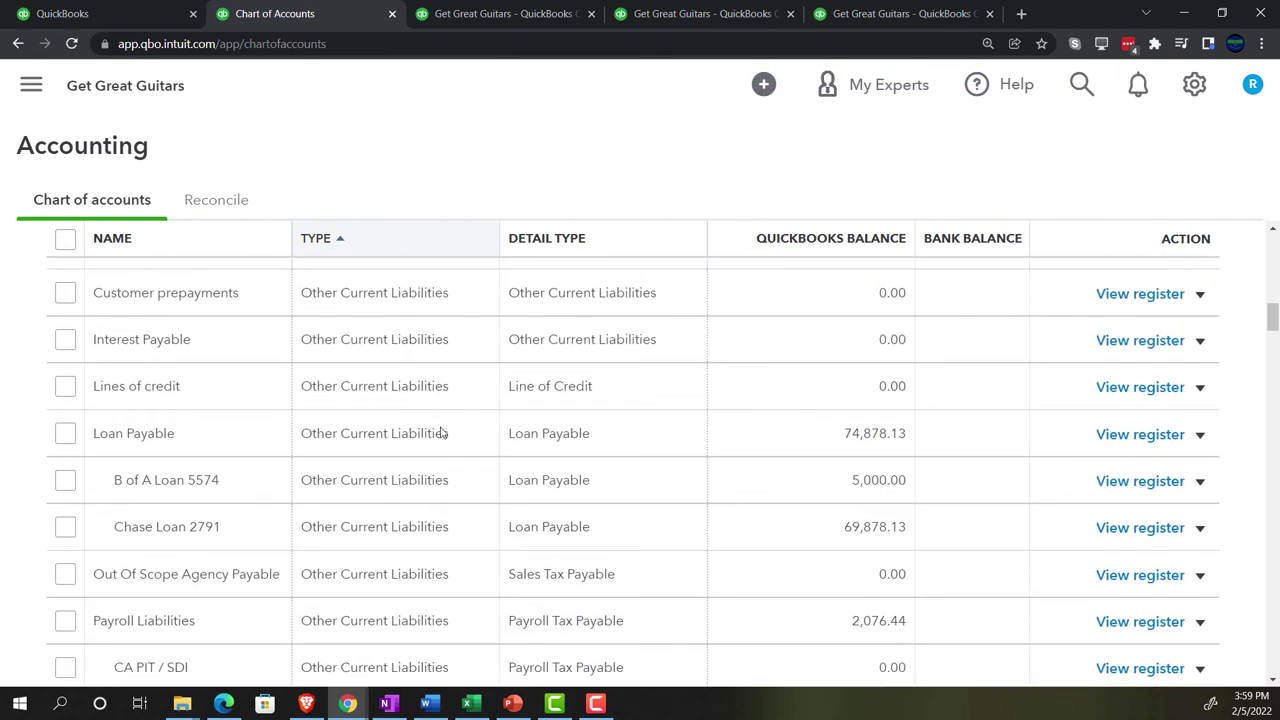
scroll(441, 427, down, 4)
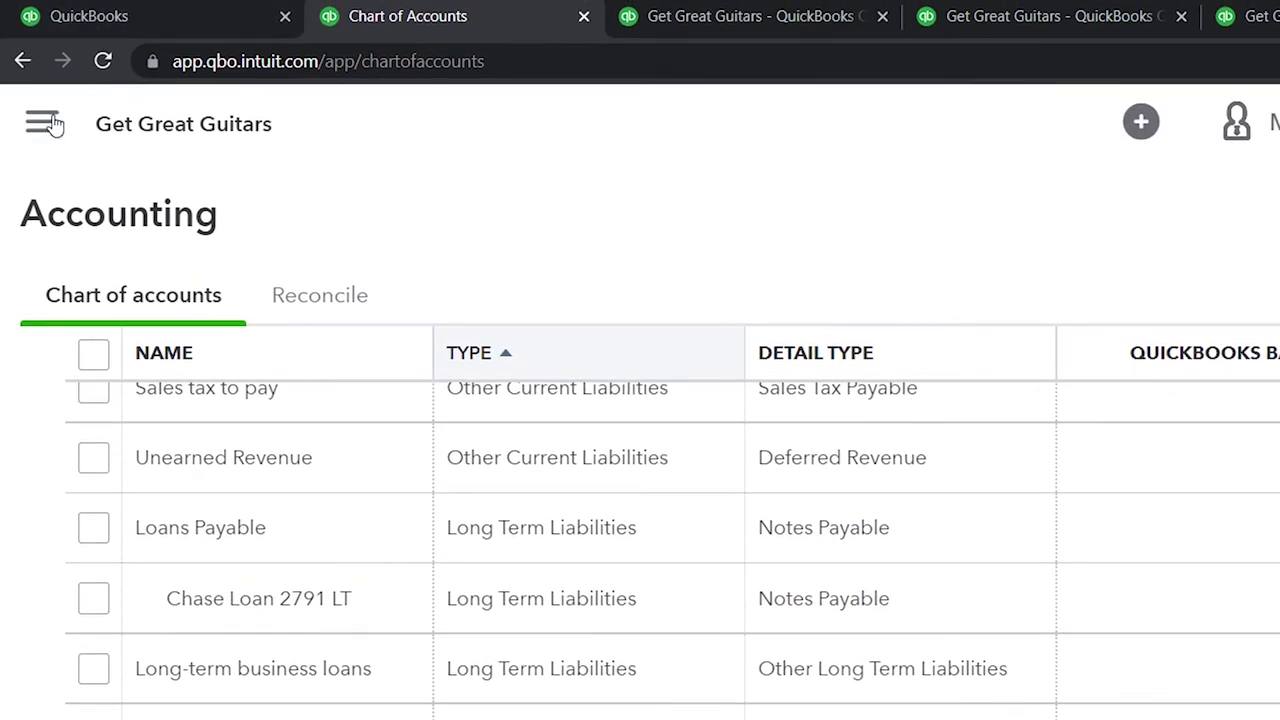
click(48, 123)
click(134, 217)
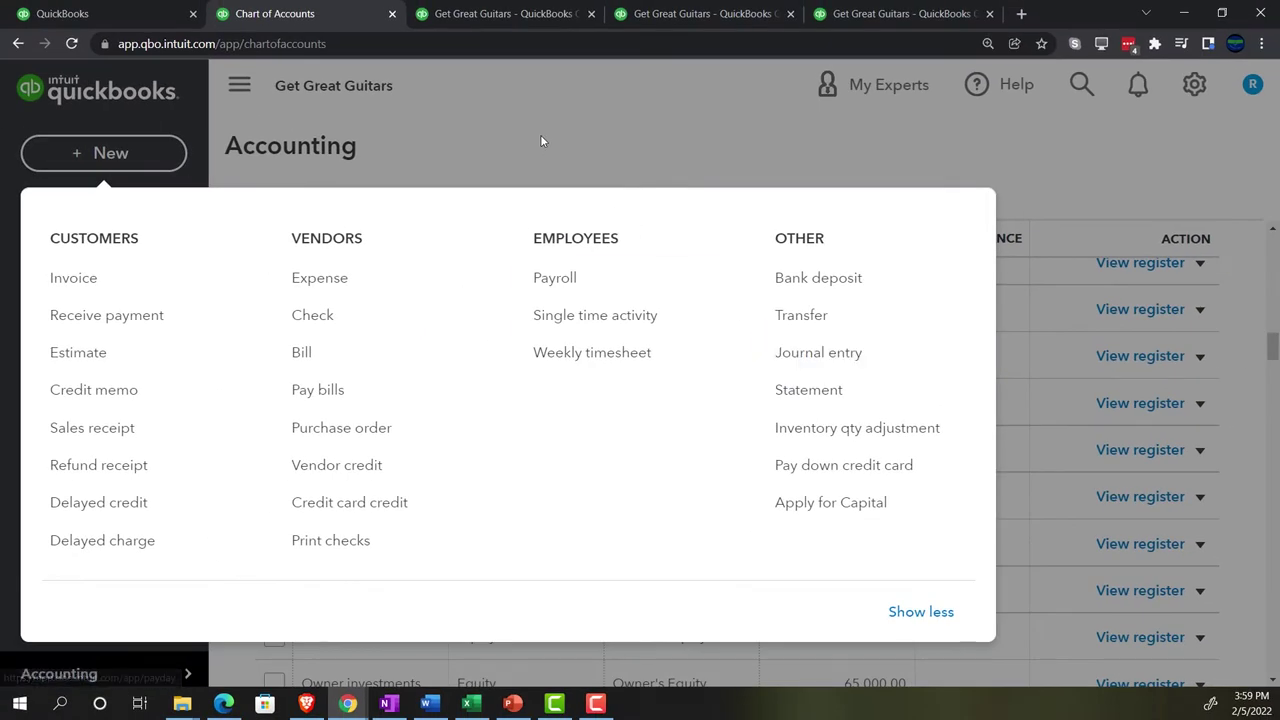
click(320, 10)
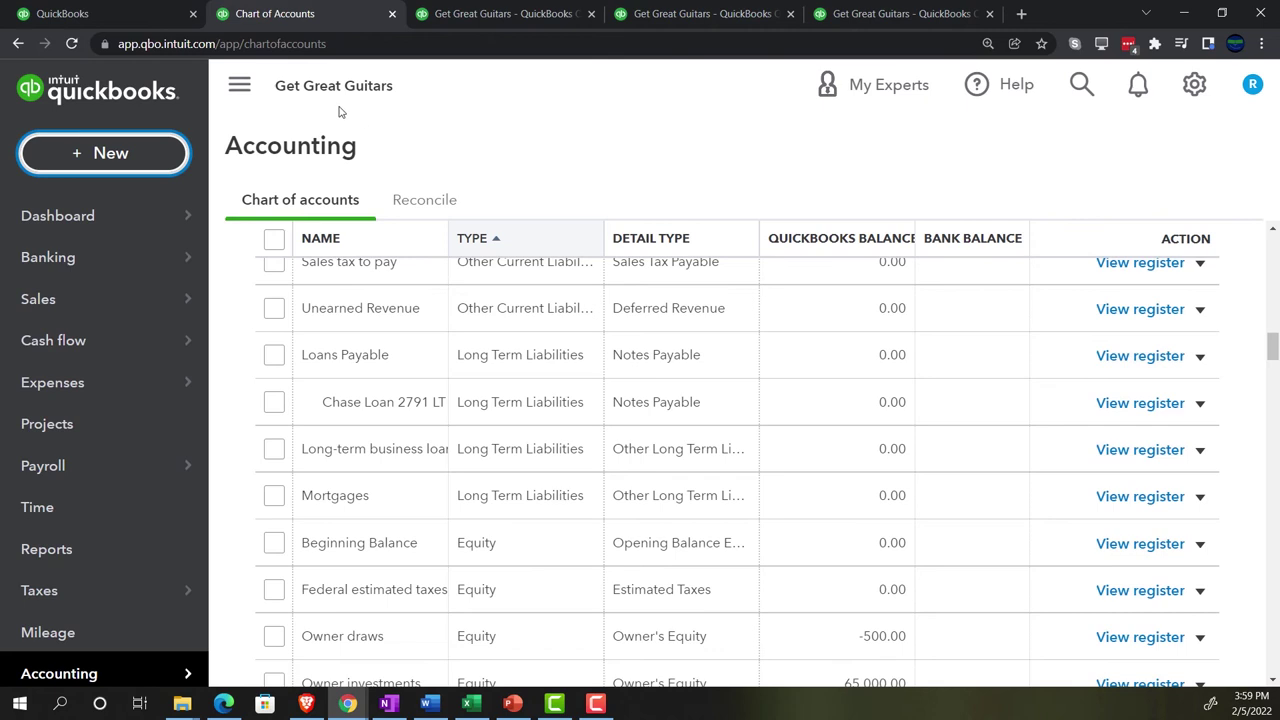
click(241, 87)
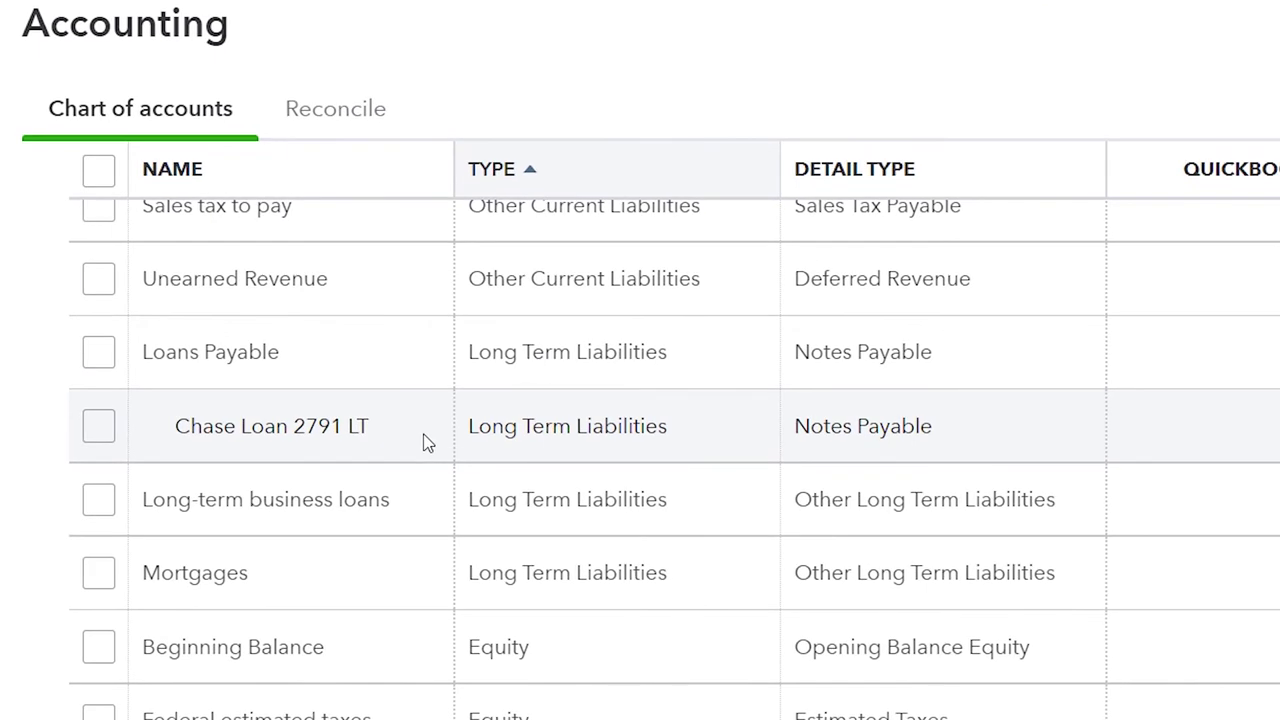
Open the register of the Chase loan sub-account under the current-liability Loan Payable account
scroll(425, 443, up, 5)
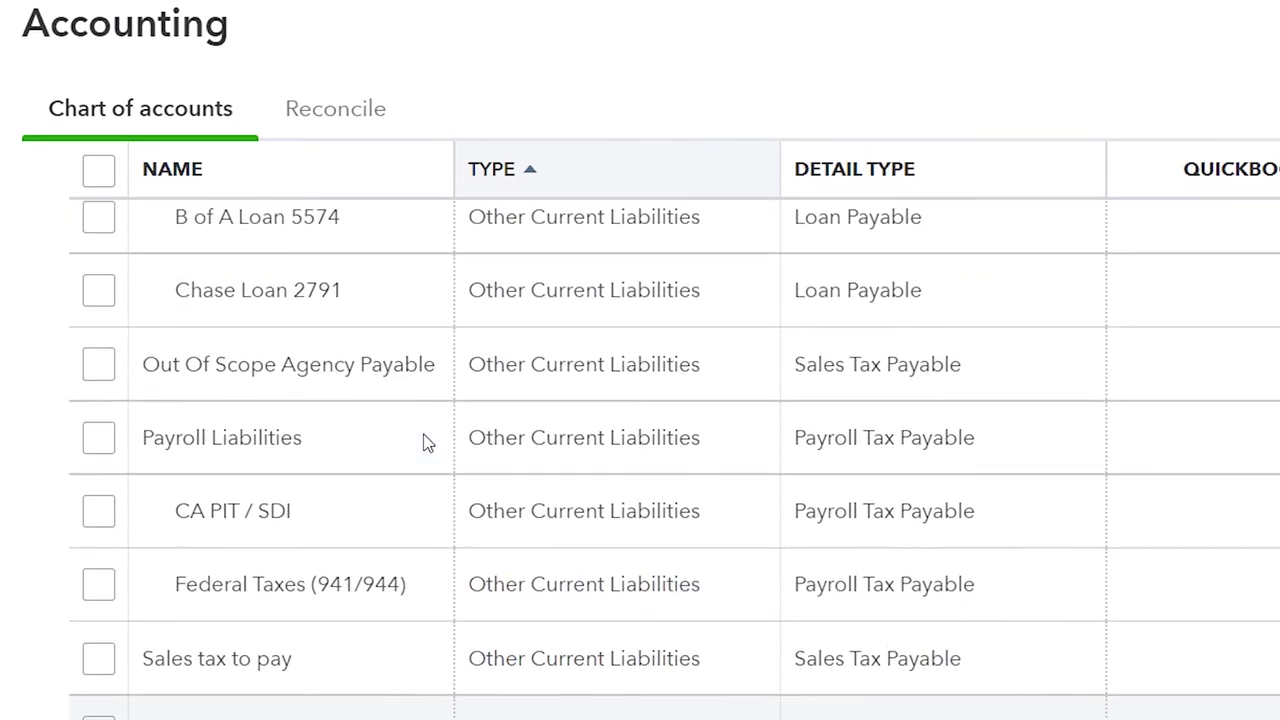
scroll(425, 443, up, 2)
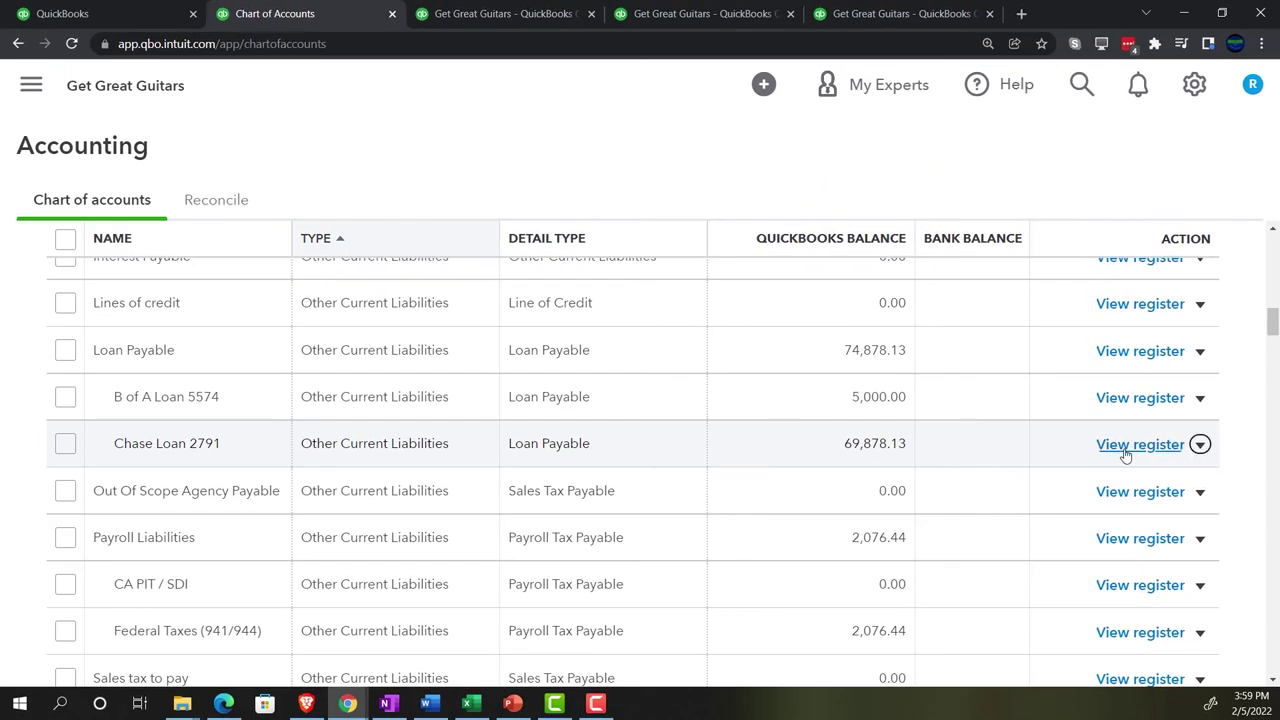
click(1125, 452)
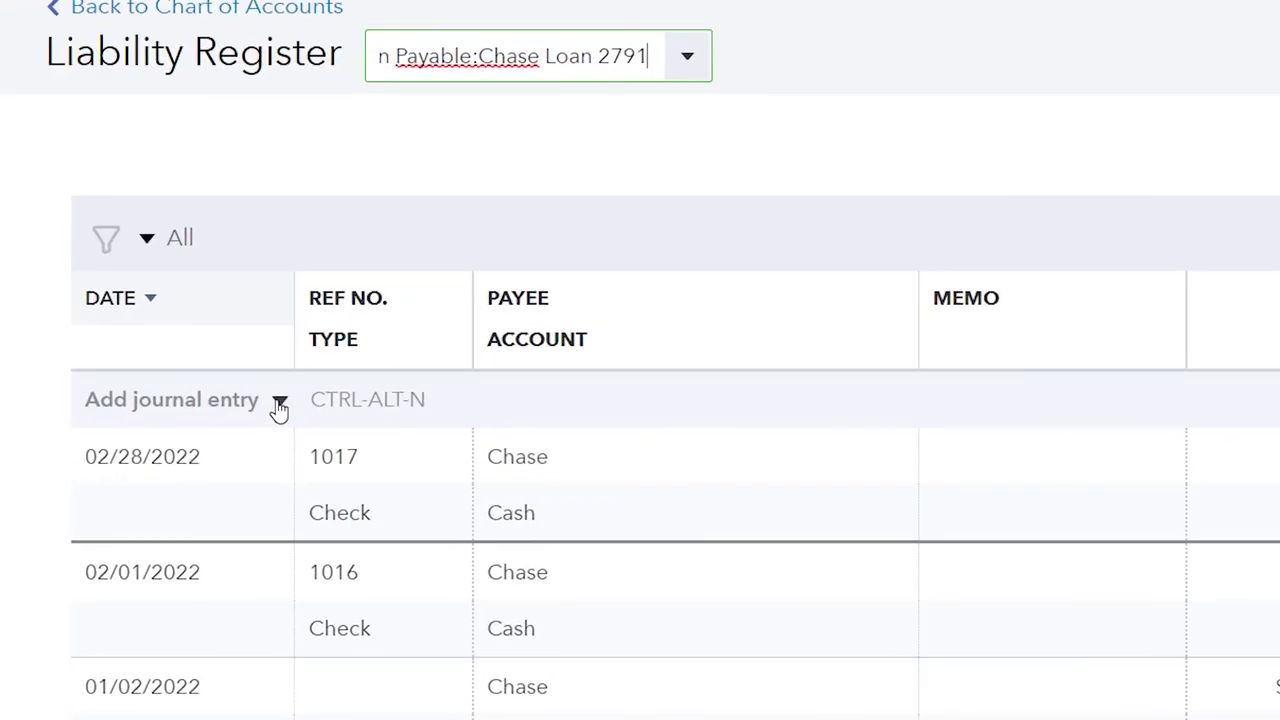
Start a journal entry in the Chase loan register dated 02/28/2022, without a payee, with the memo "Adj entry"
click(177, 385)
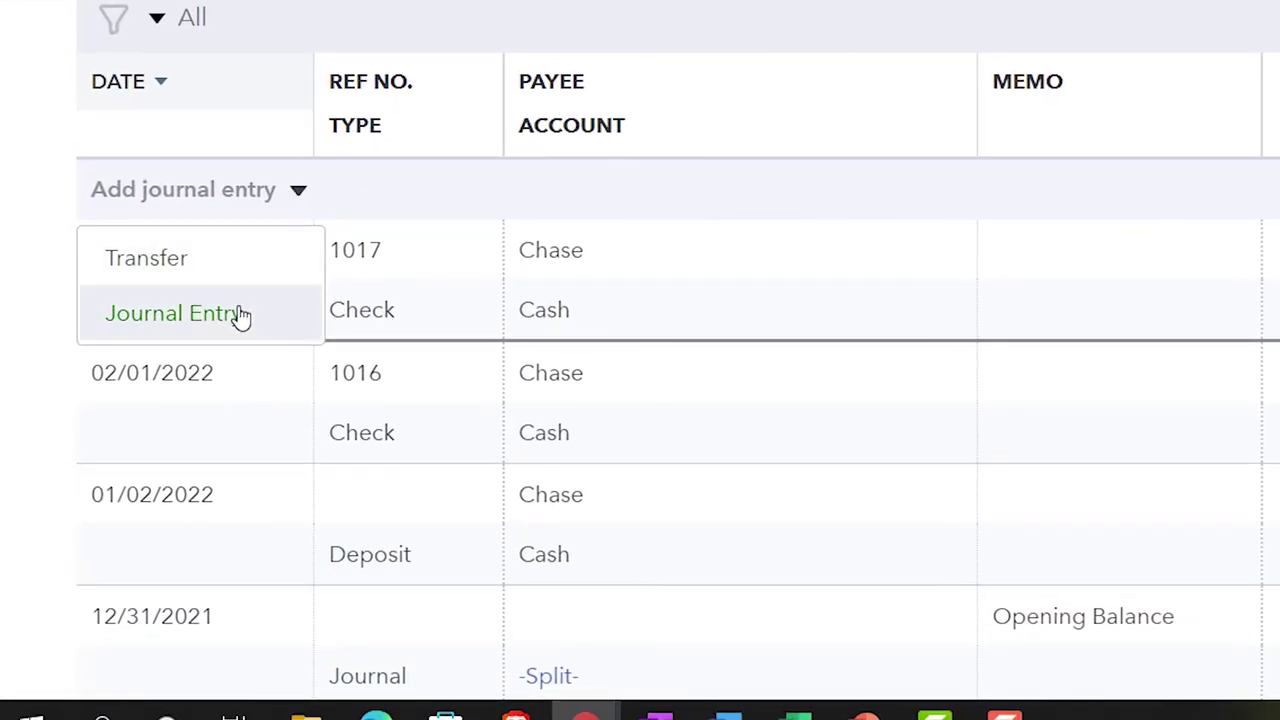
click(240, 316)
text(02/28/202)
key(Tab)
key(Tab)
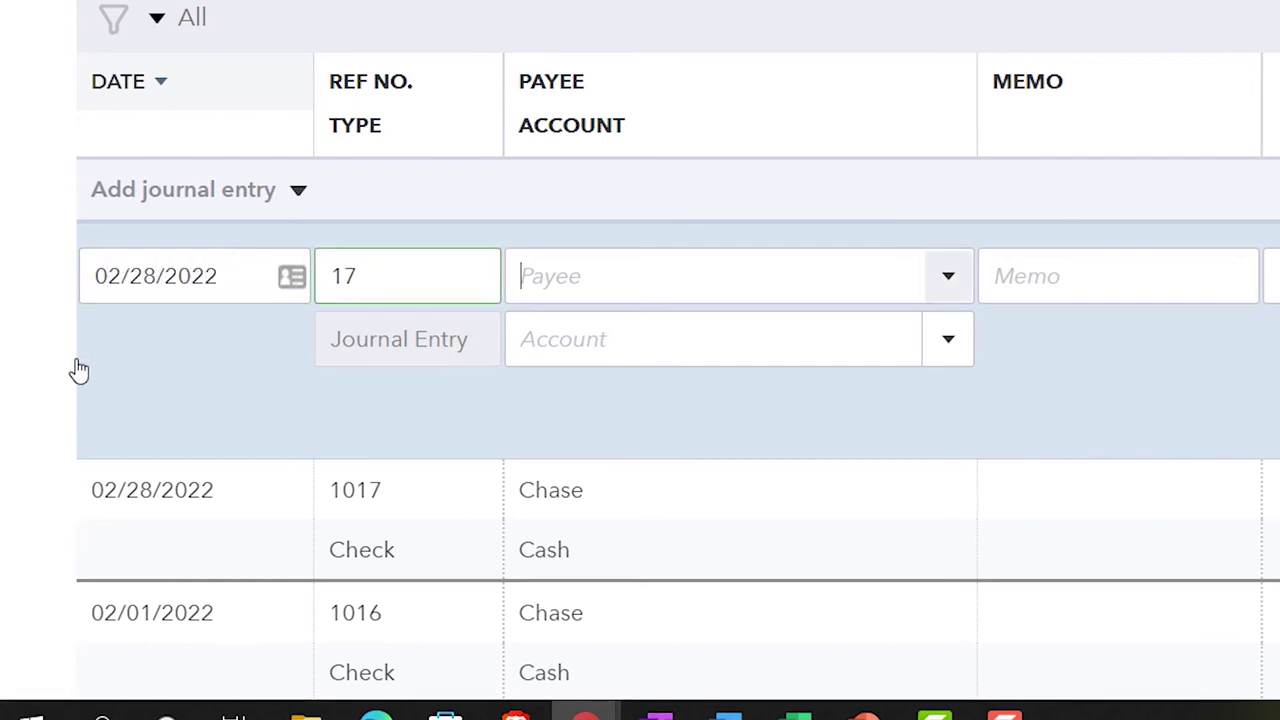
key(Tab)
text(Adj )
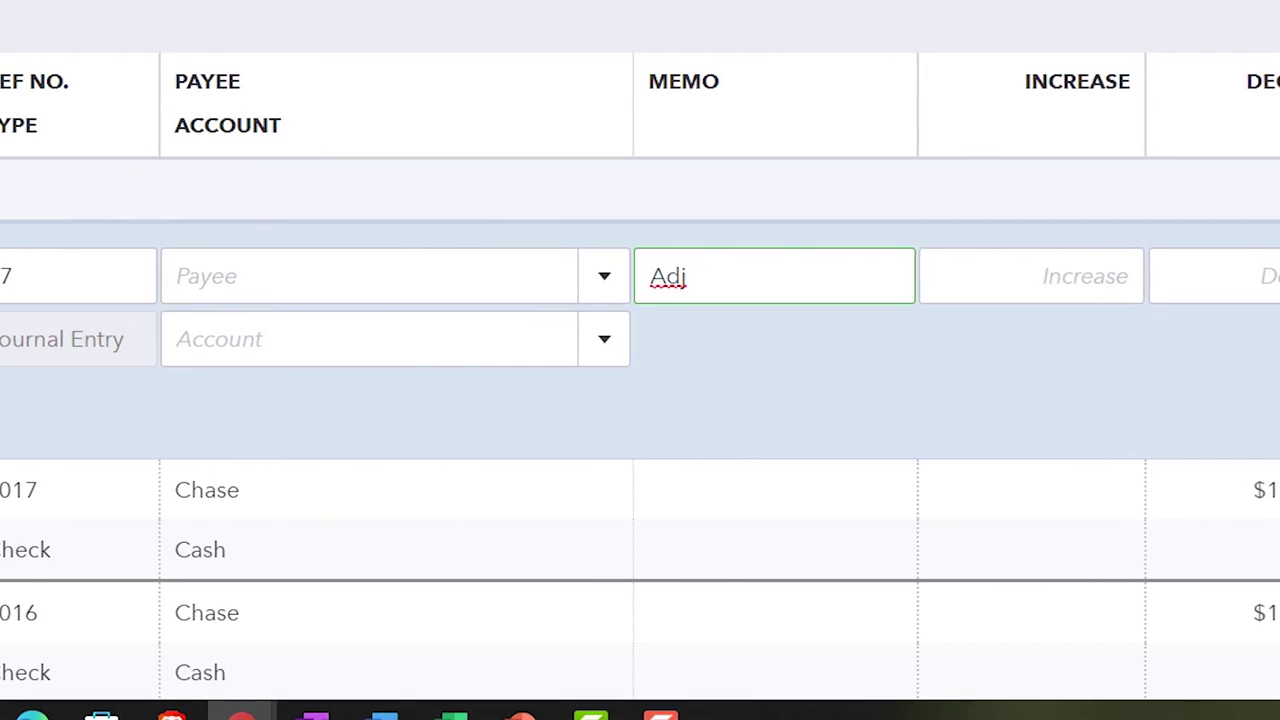
text(entry)
key(Tab)
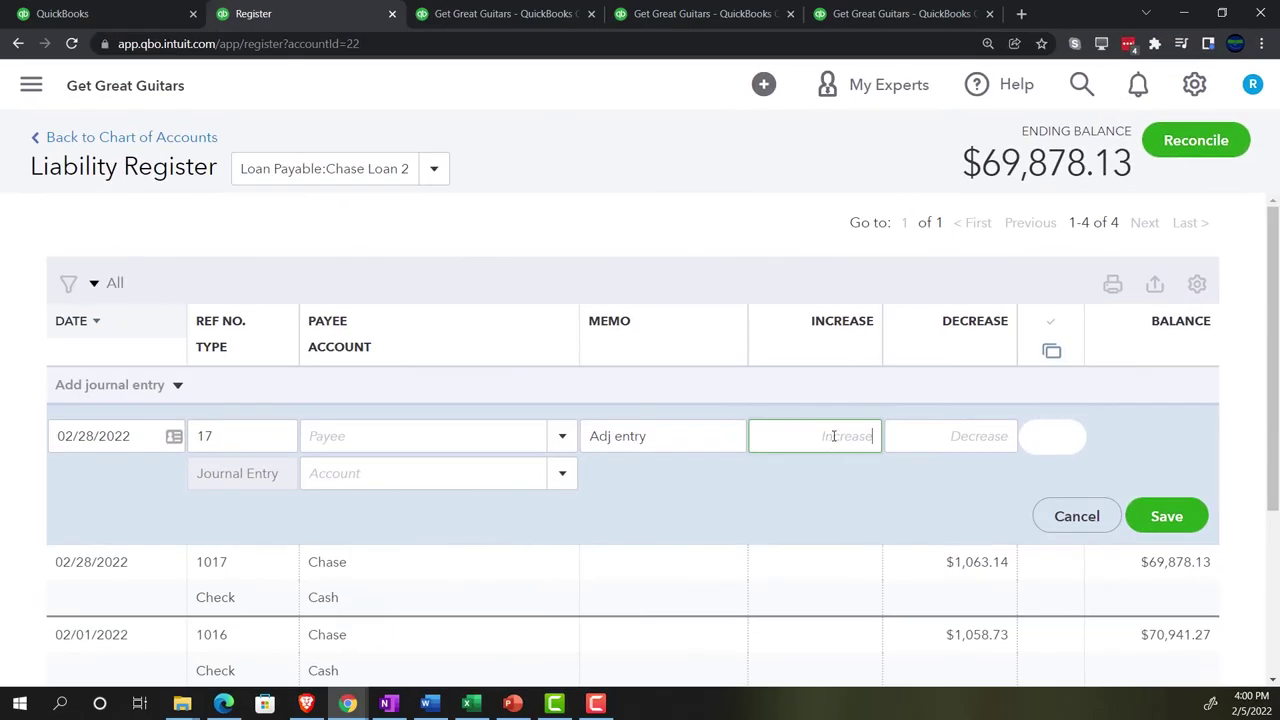
Enter 56,769.59 in the journal entry and move the amount from the increase side to the decrease side
text(56769.3)
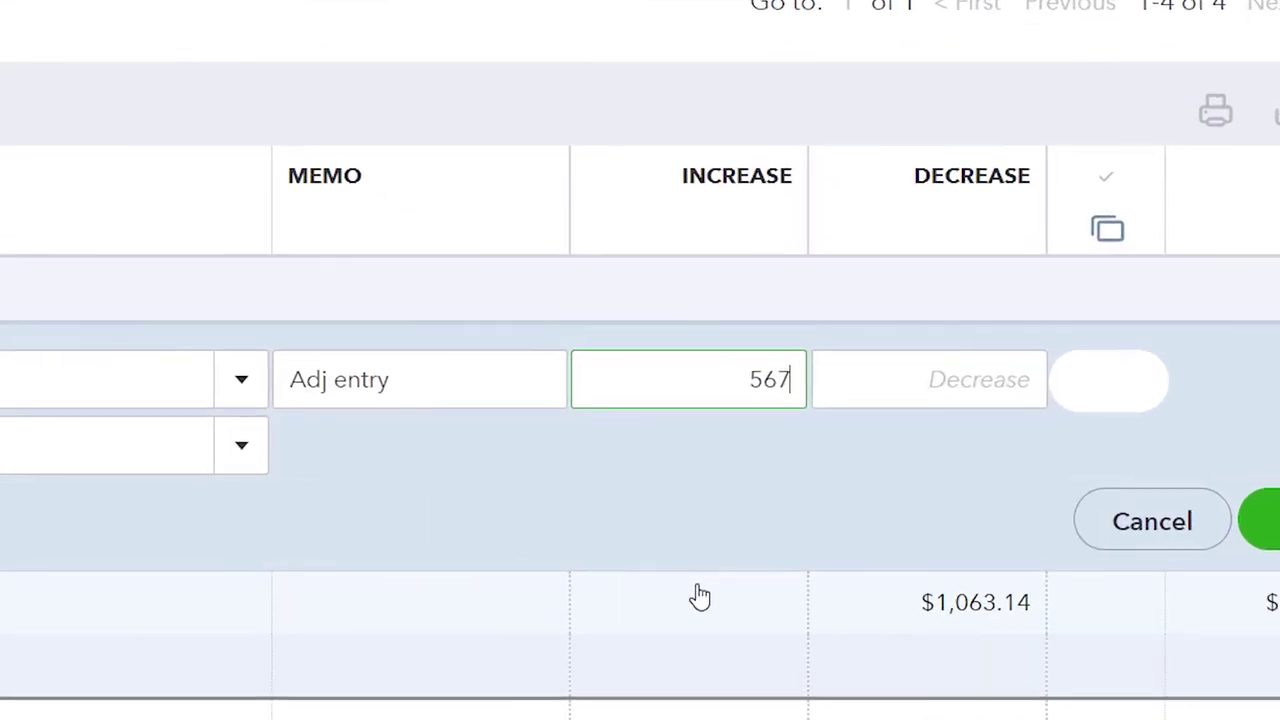
key(BackSpace)
text(59)
key(Tab)
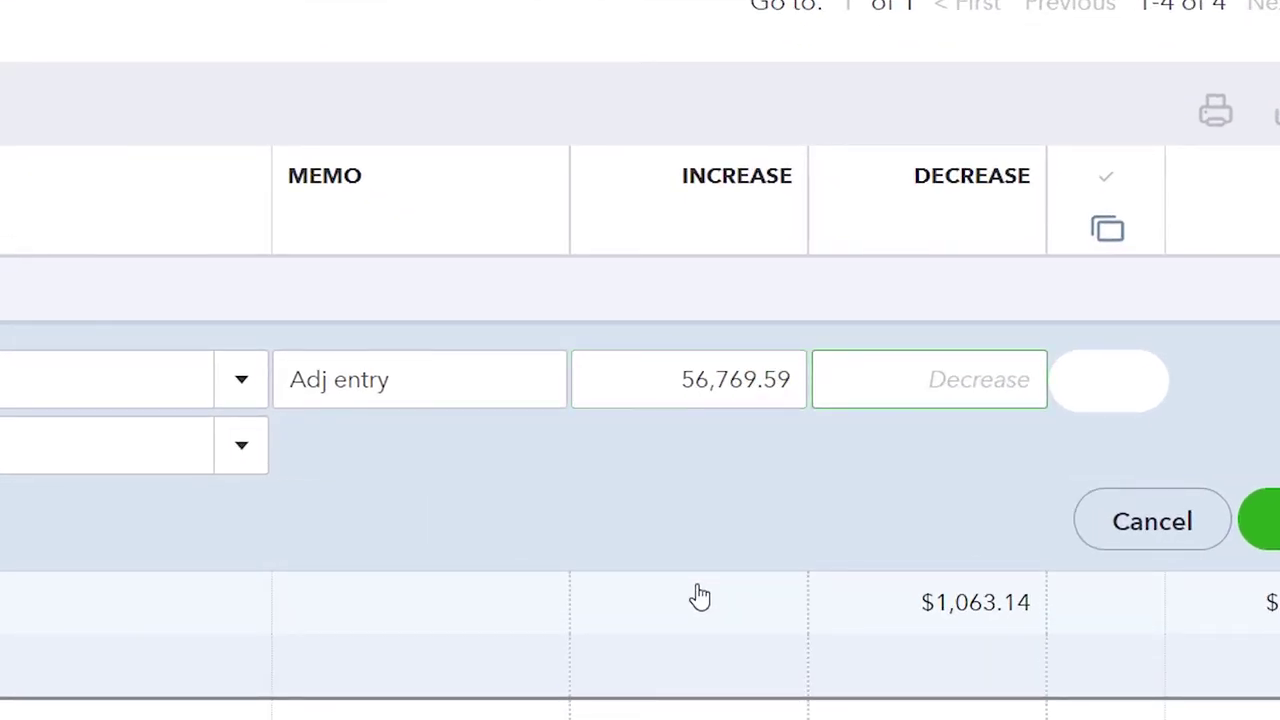
double_click(672, 392)
drag(672, 392, 827, 382)
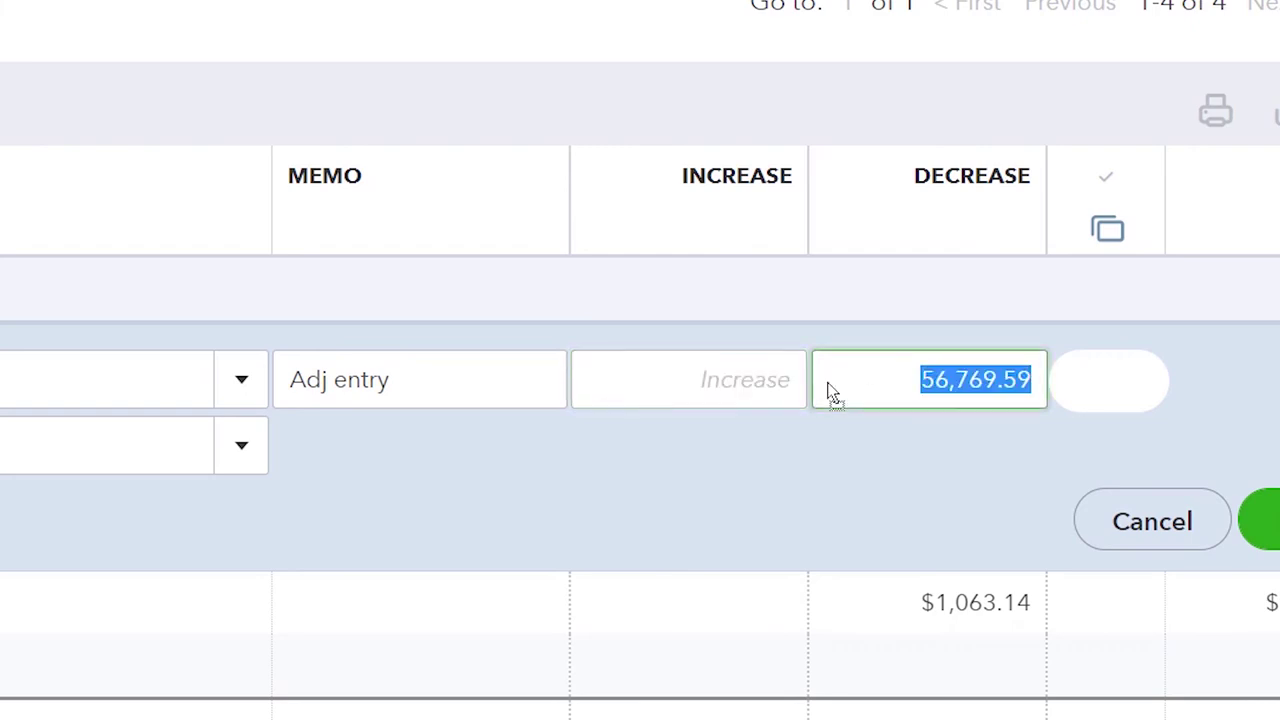
key(ctrl+x)
key(ctrl+v)
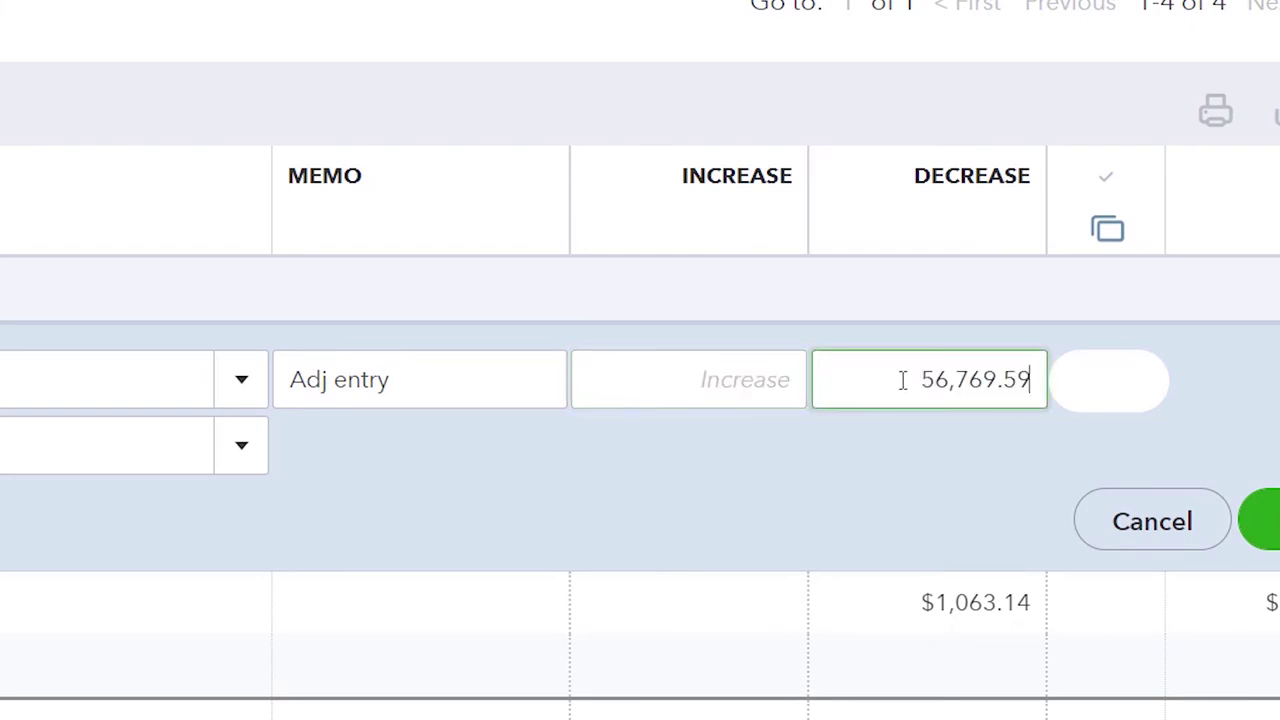
click(901, 432)
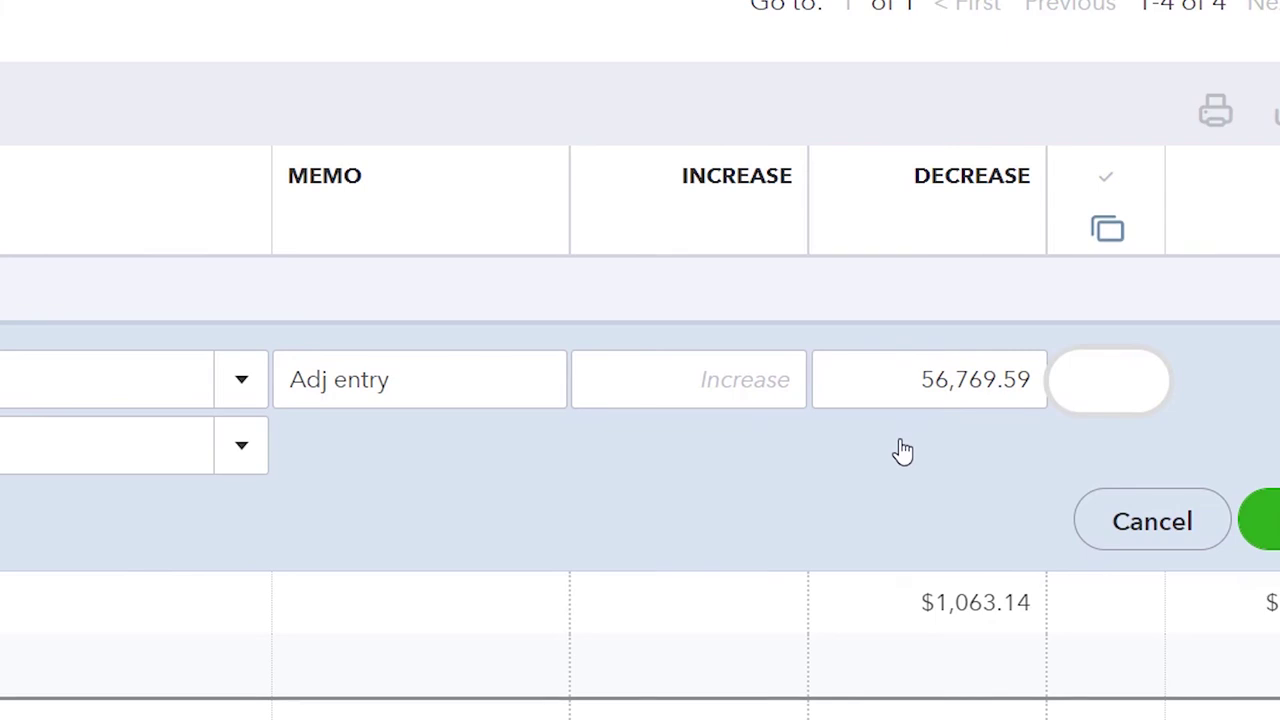
Assign the Chase LT sub-account of the long-term Loans Payable as the offset account and save the journal entry
click(66, 455)
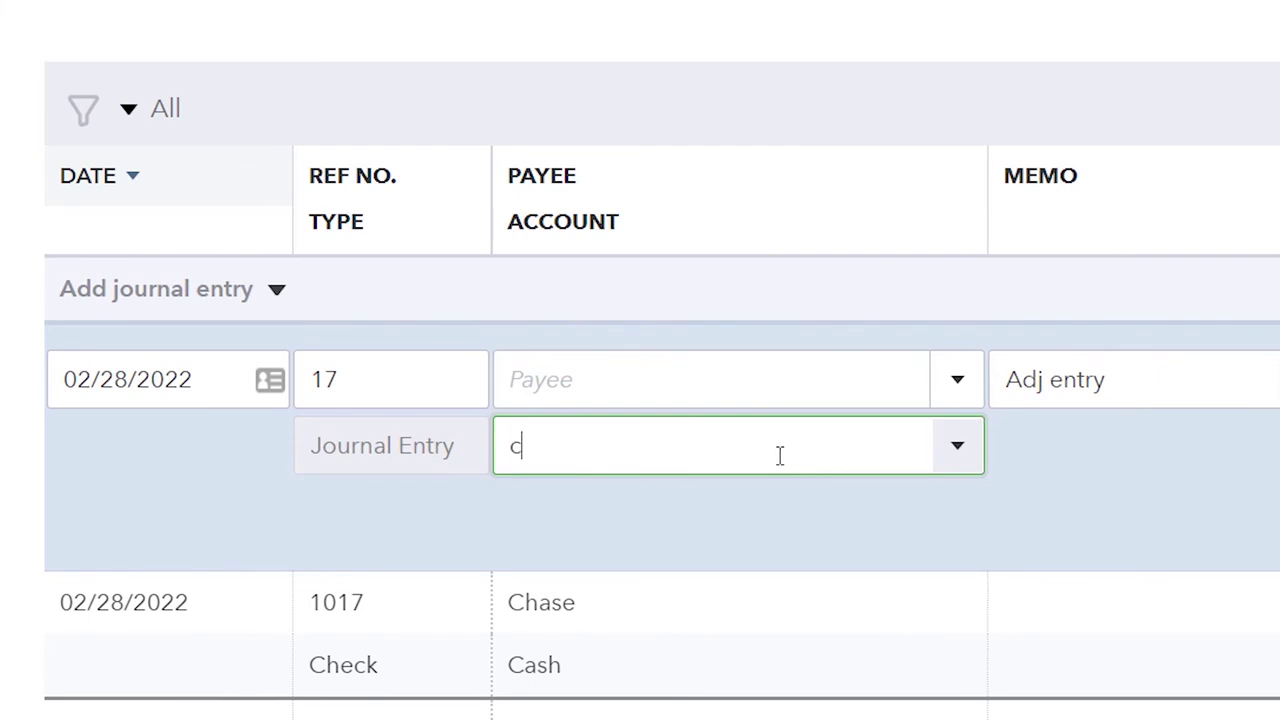
text(cha)
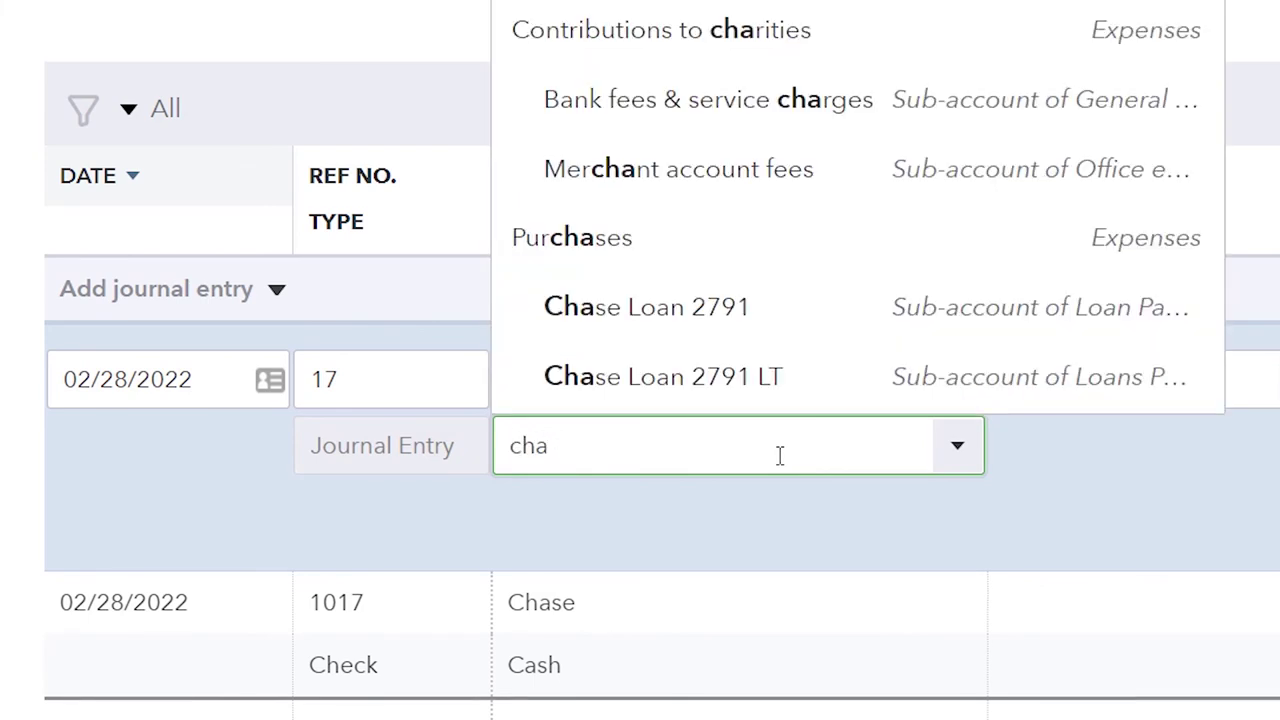
key(Up)
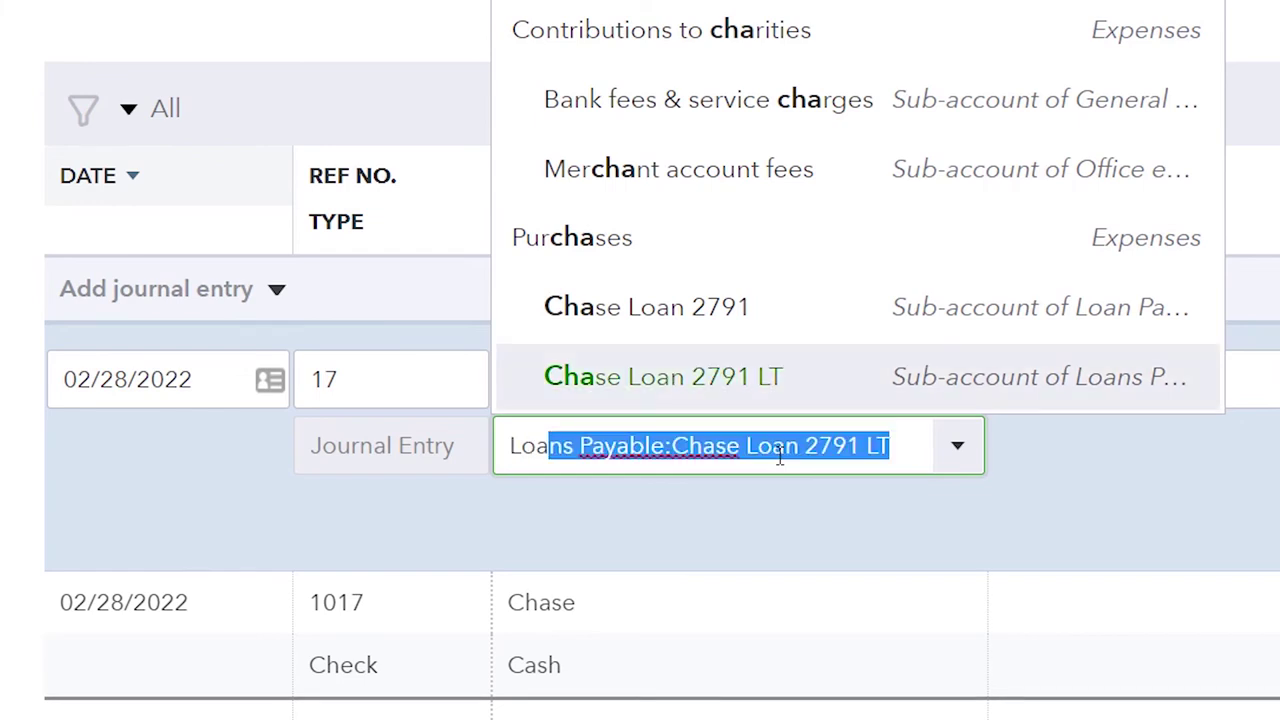
click(750, 386)
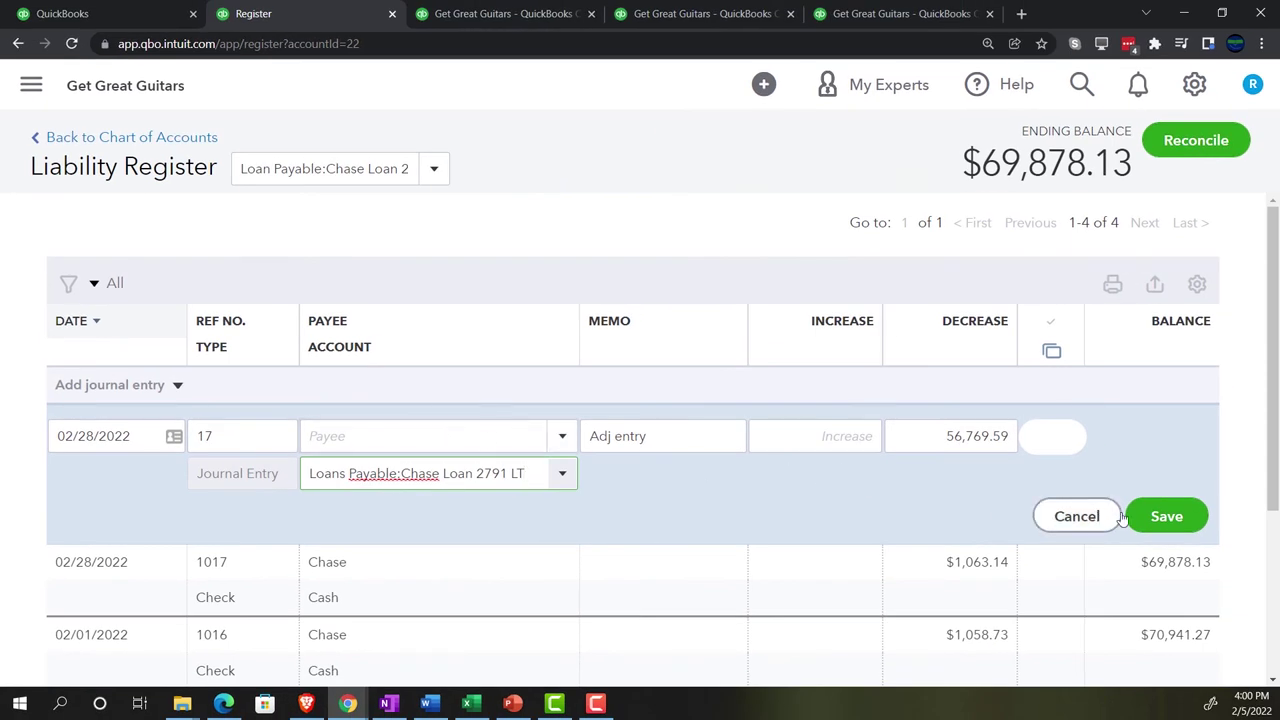
click(1160, 528)
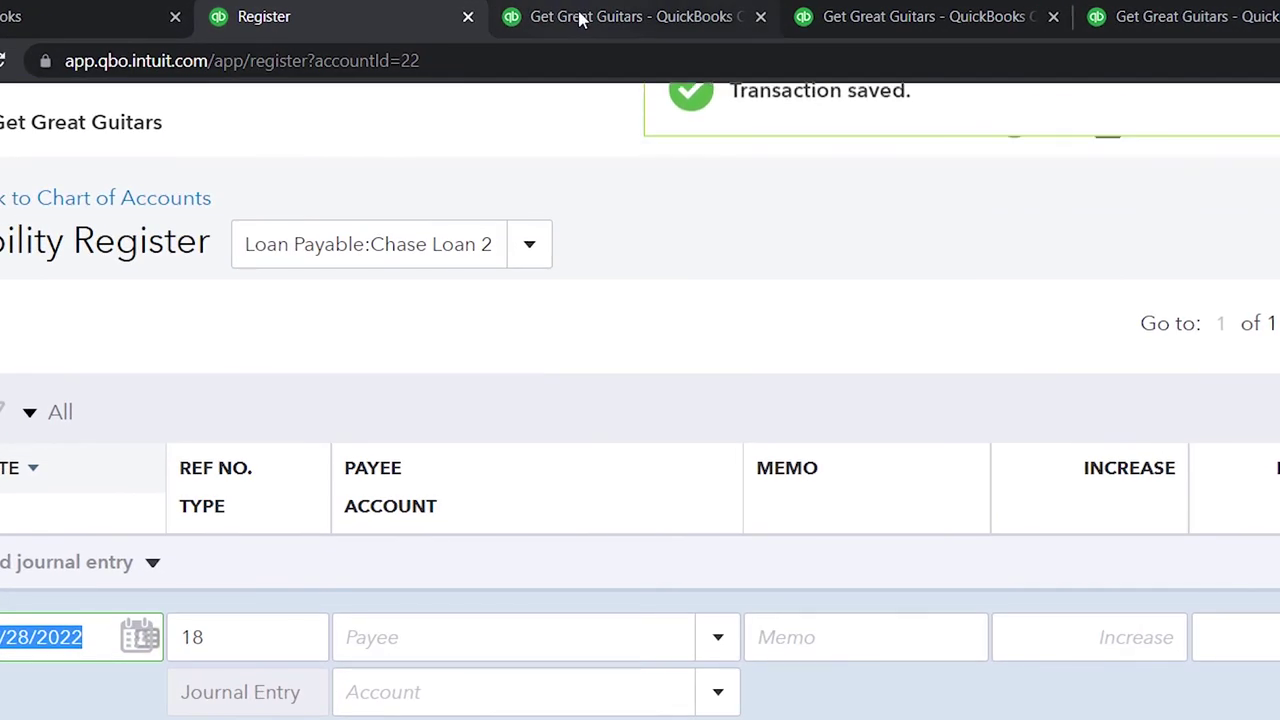
Rerun the balance sheet as of February 28, 2022 and compare the current Chase loan balance with the Excel amortization table
click(547, 15)
scroll(475, 548, up, 10)
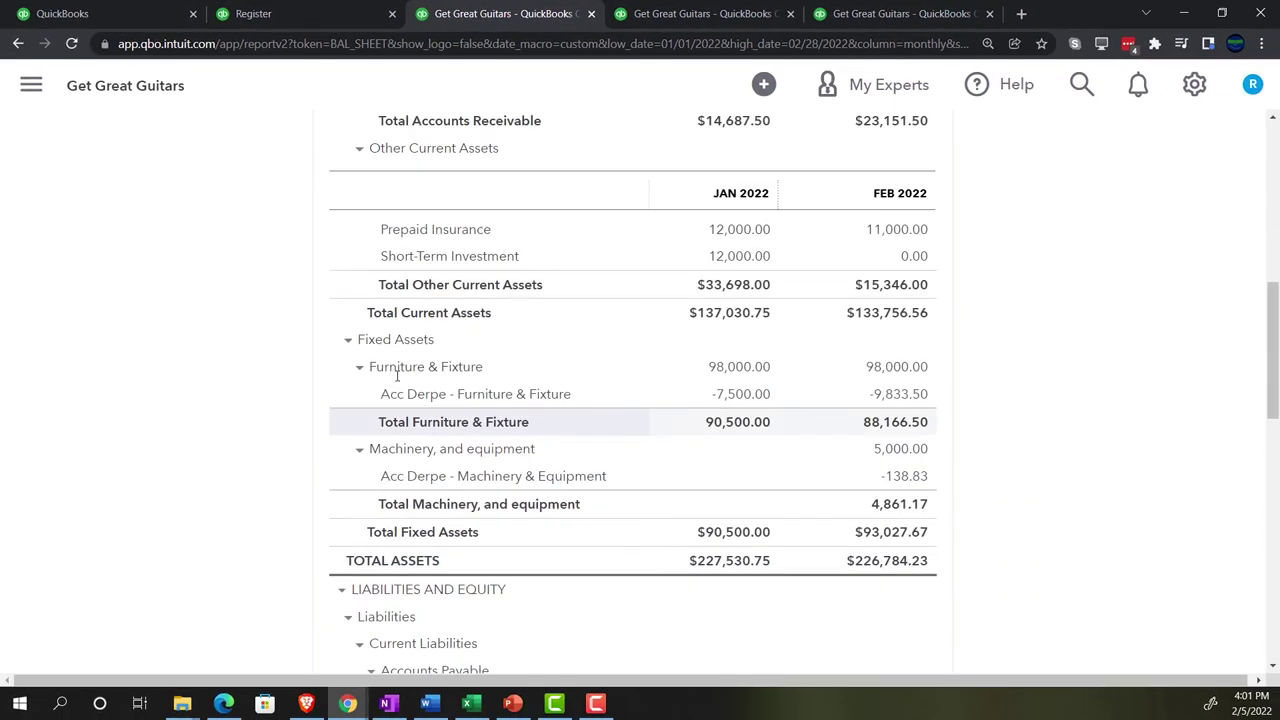
scroll(397, 376, up, 3)
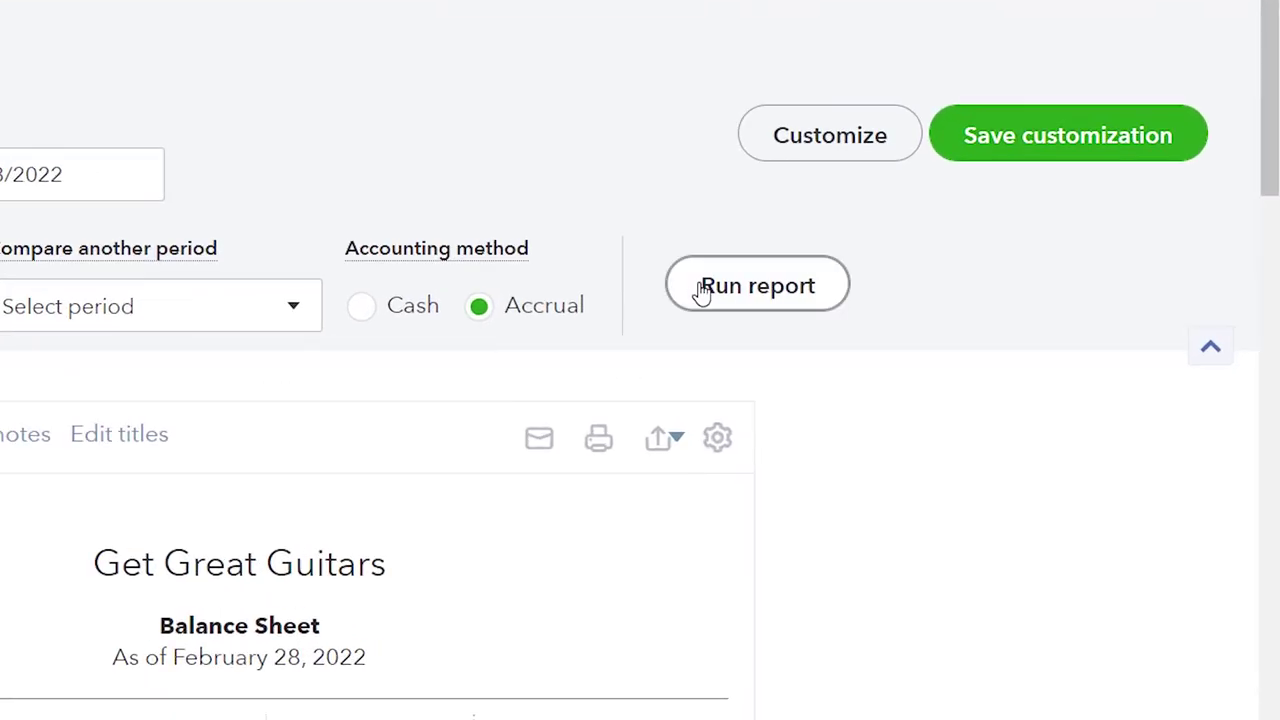
scroll(703, 290, down, 3)
key(ctrl+plus)
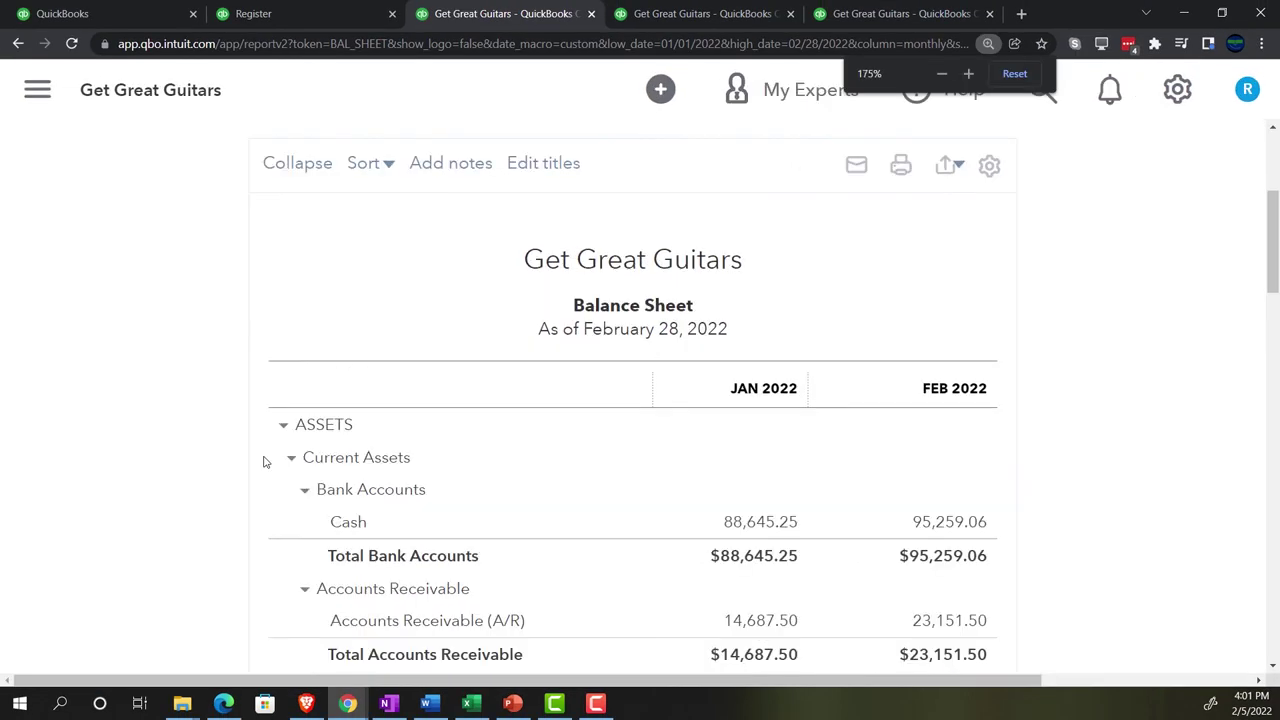
key(ctrl+plus)
scroll(168, 452, down, 5)
scroll(168, 452, down, 5)
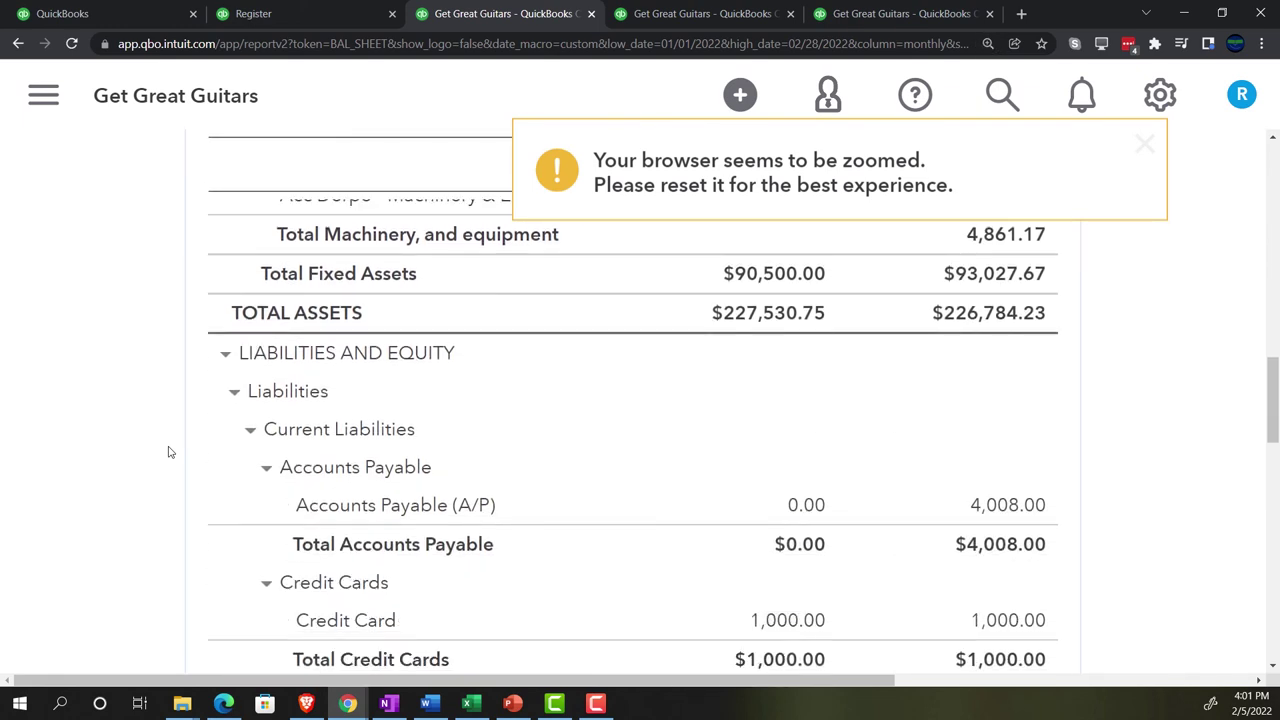
scroll(168, 452, down, 1)
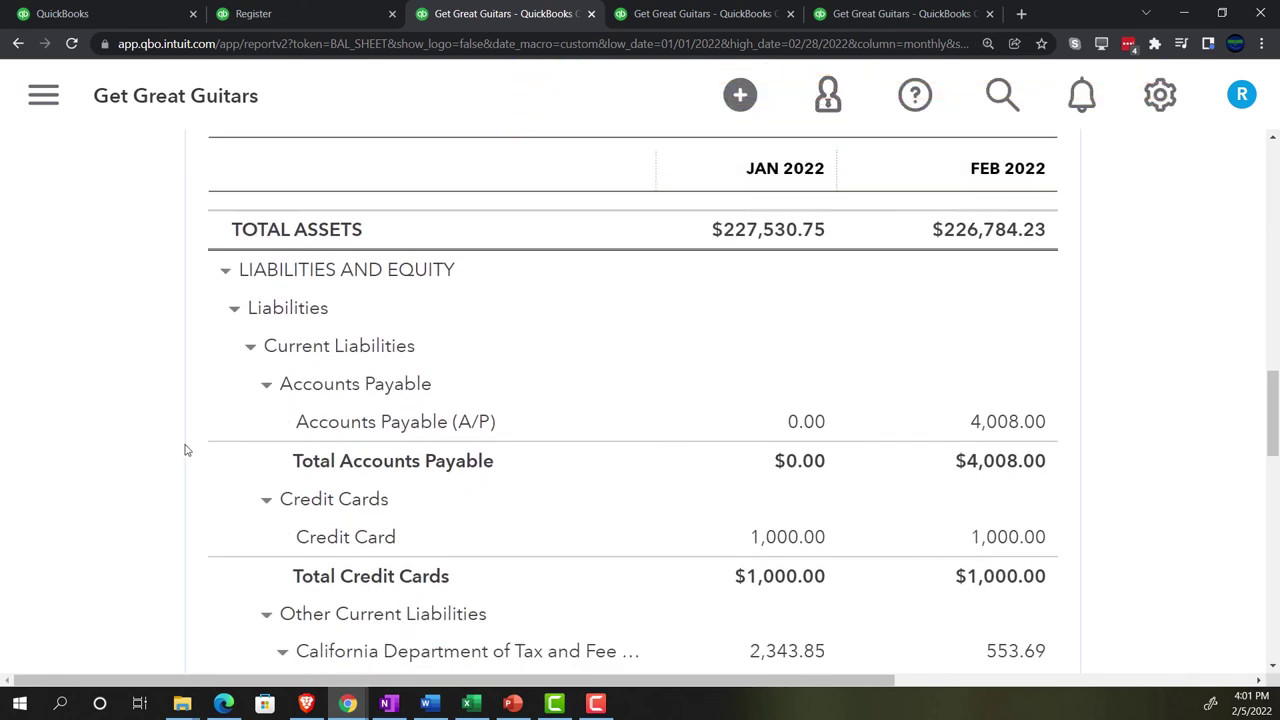
scroll(184, 450, down, 3)
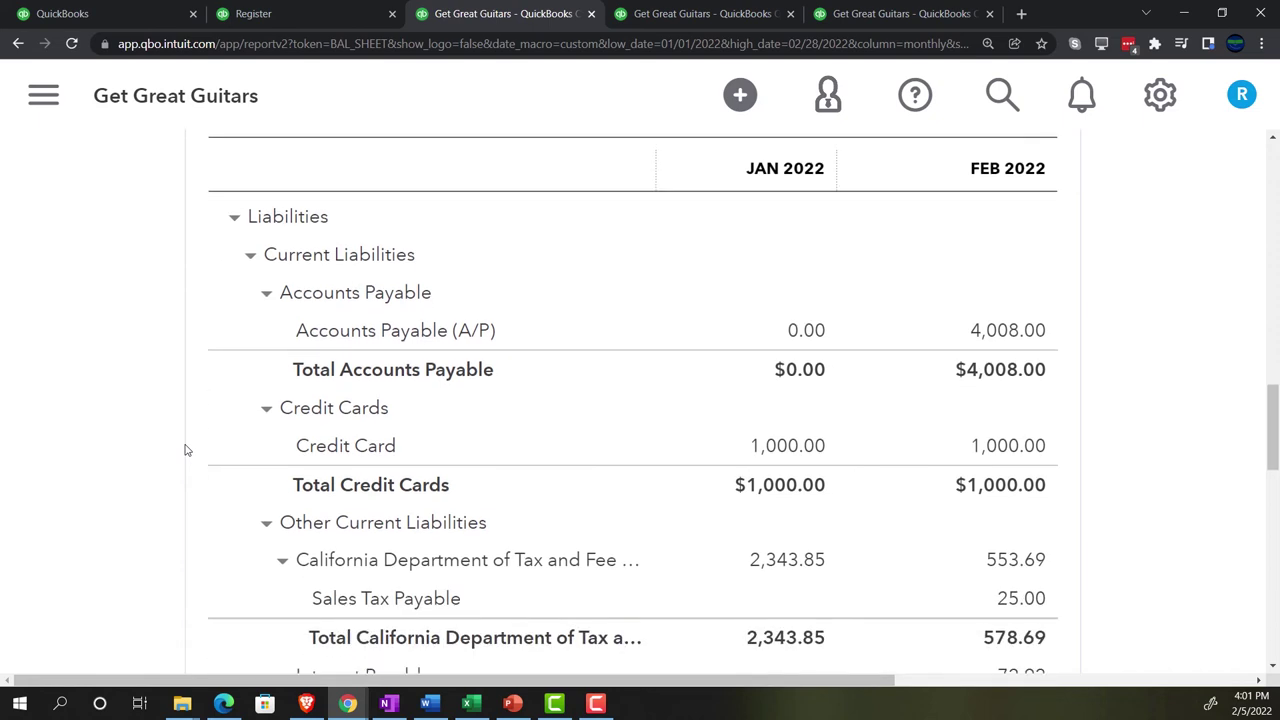
scroll(184, 449, down, 2)
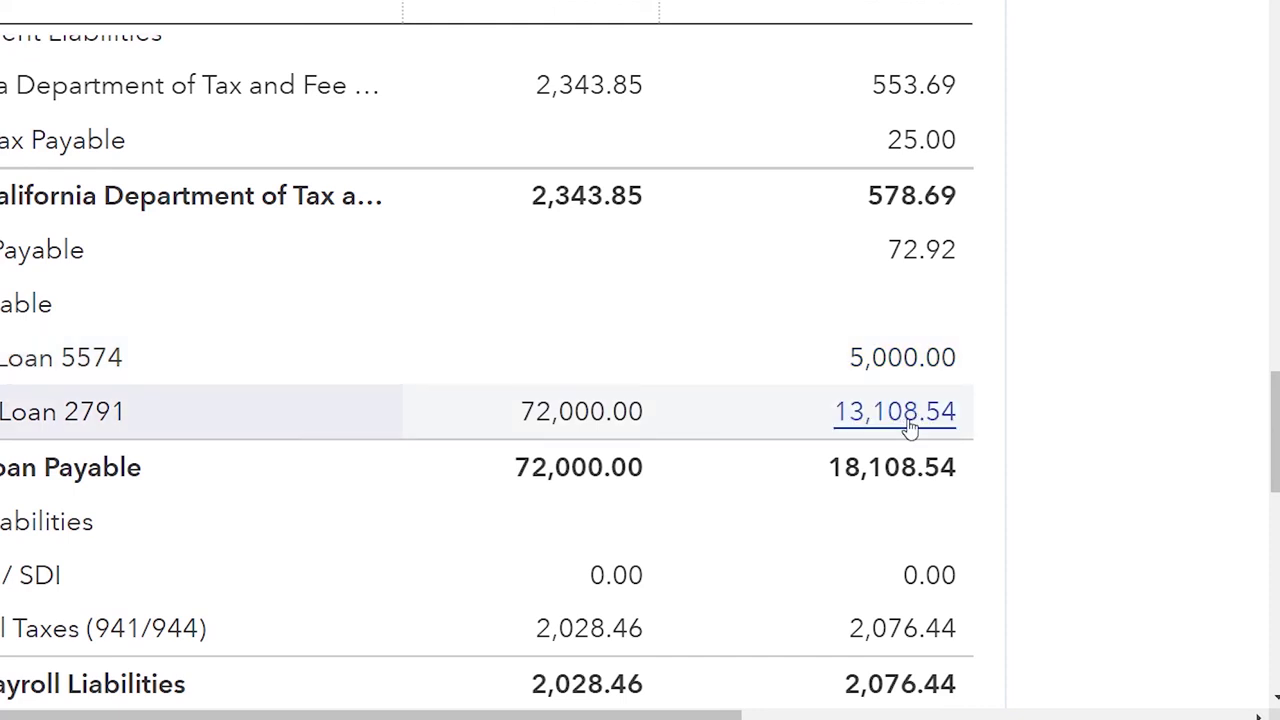
click(470, 704)
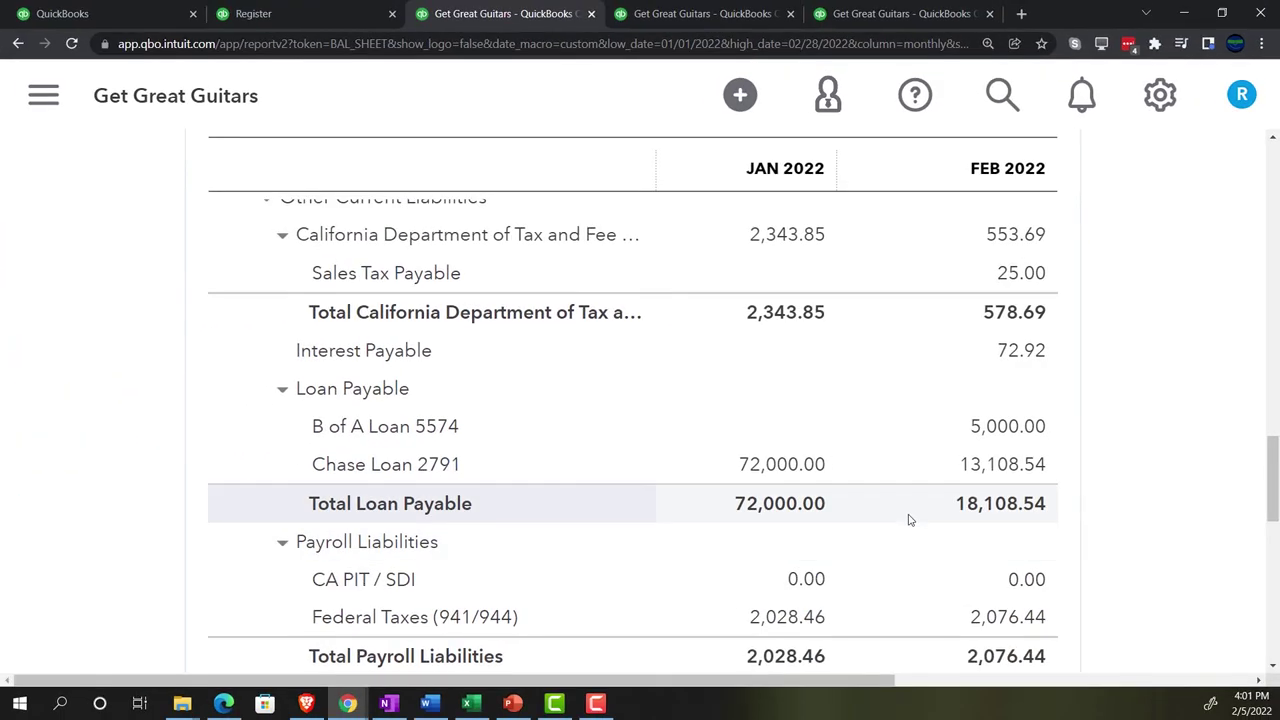
Collapse and re-expand the Loan Payable group under Other Current Liabilities to compare its summary and detailed views
click(282, 392)
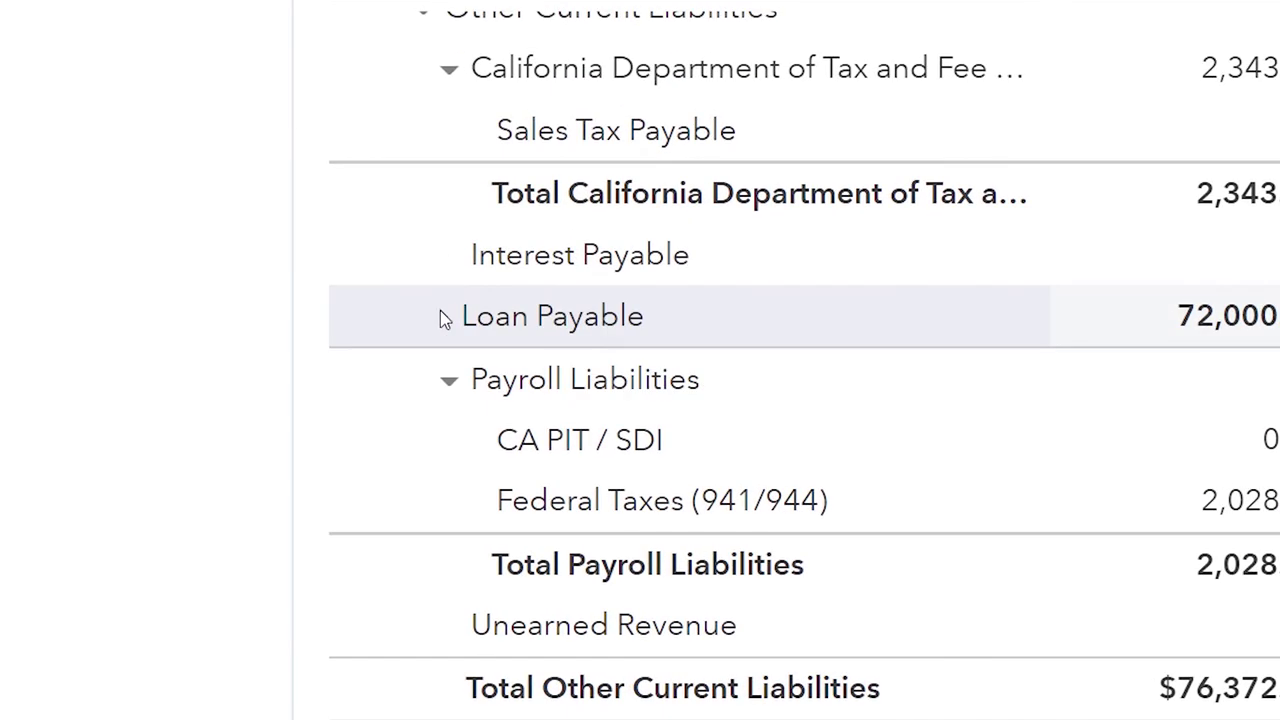
click(279, 389)
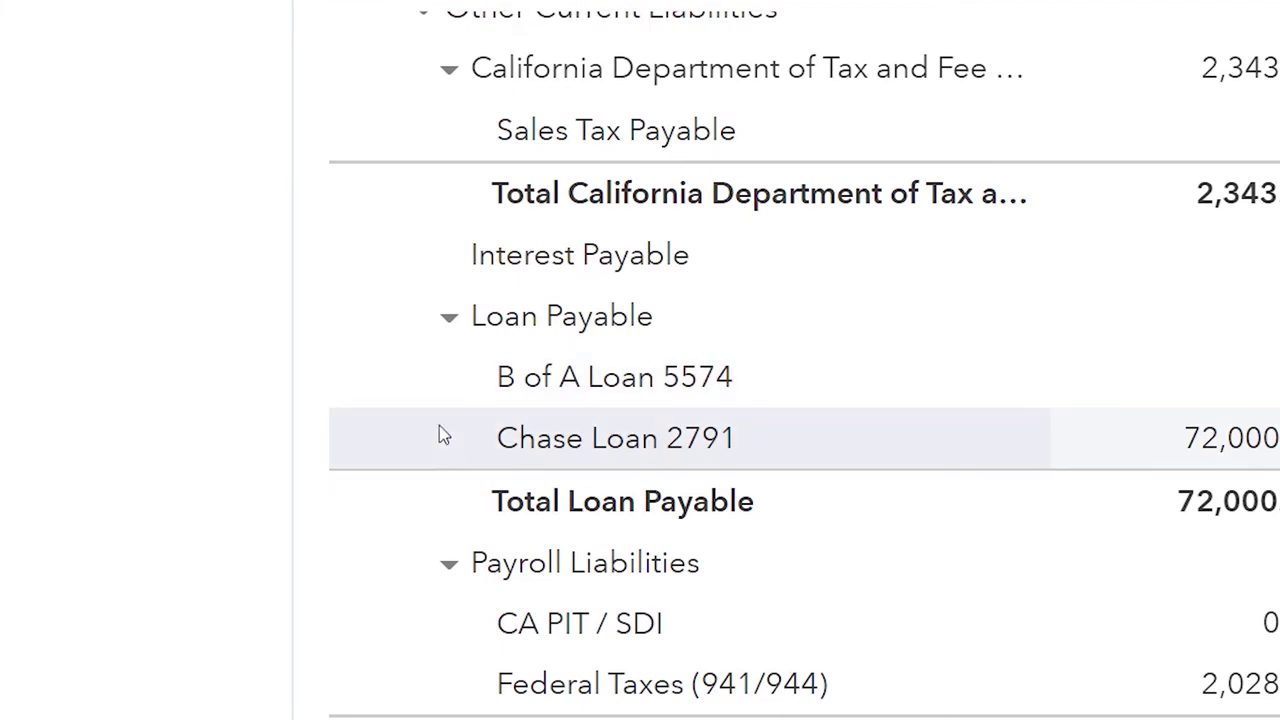
click(449, 320)
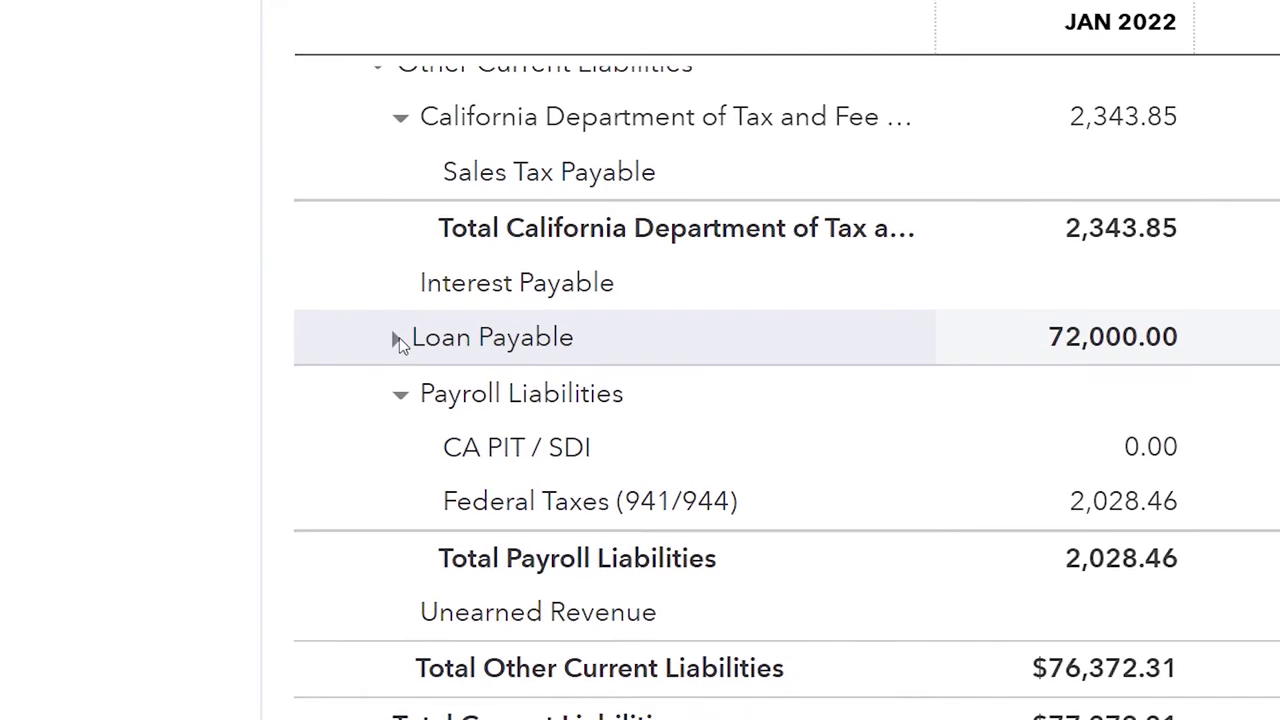
click(447, 318)
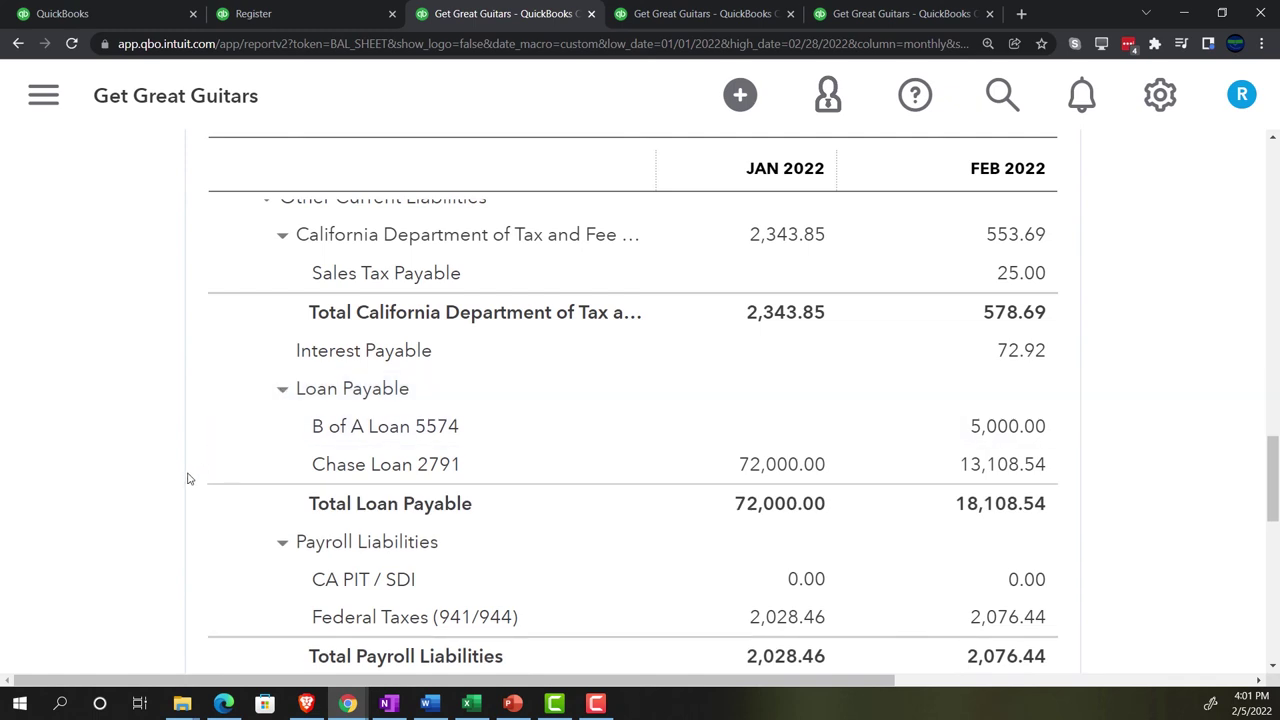
Examine the Loans Payable group under Long-Term Liabilities on the balance sheet, collapsing and re-expanding it
scroll(187, 477, down, 1)
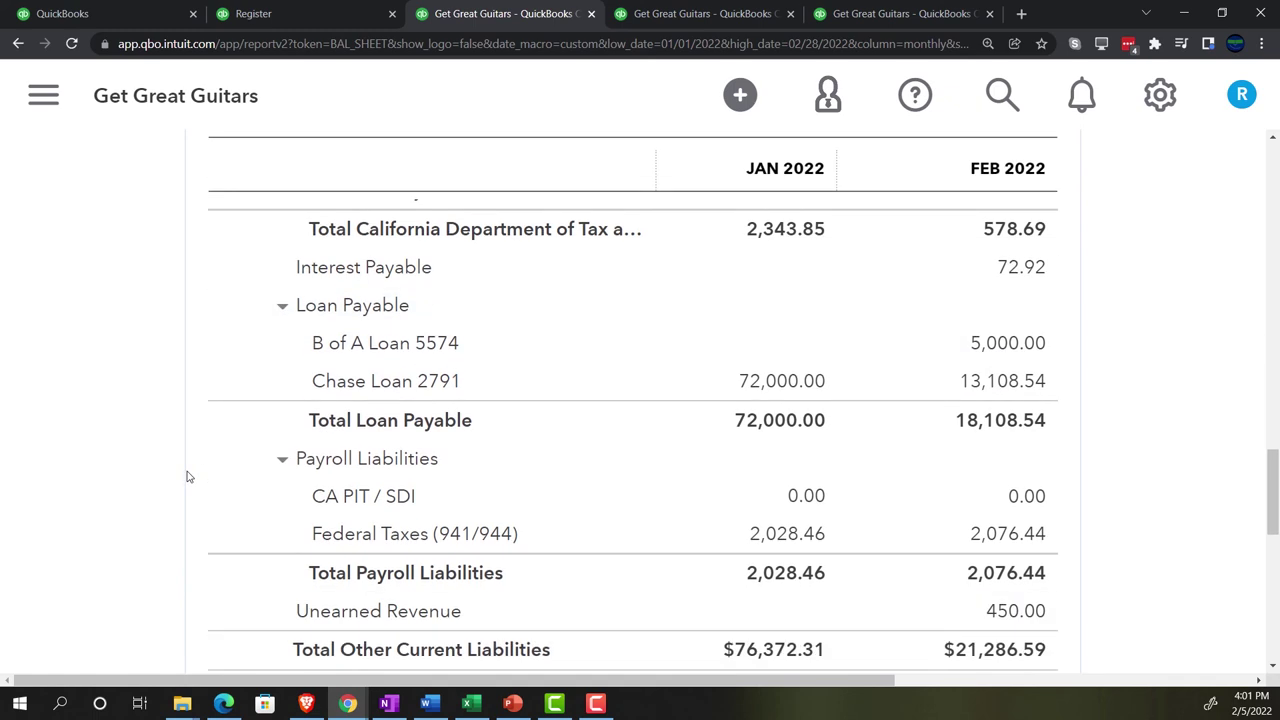
scroll(187, 477, down, 4)
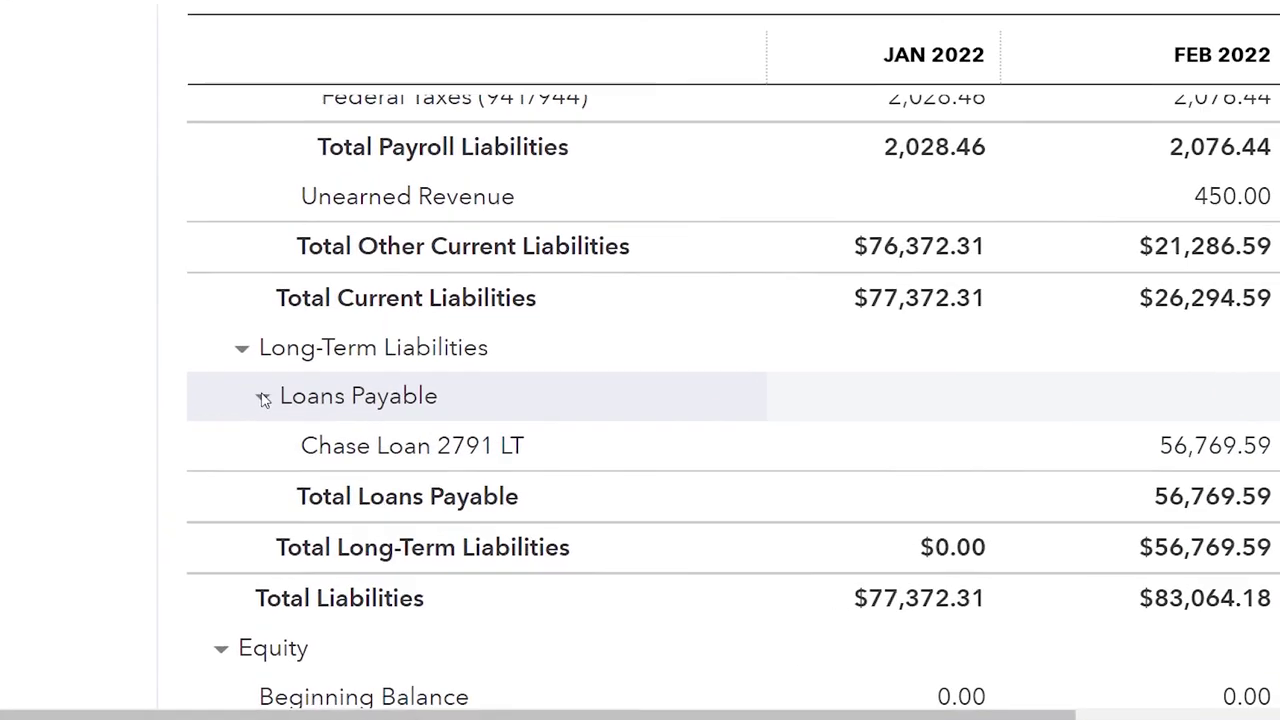
click(266, 431)
click(271, 352)
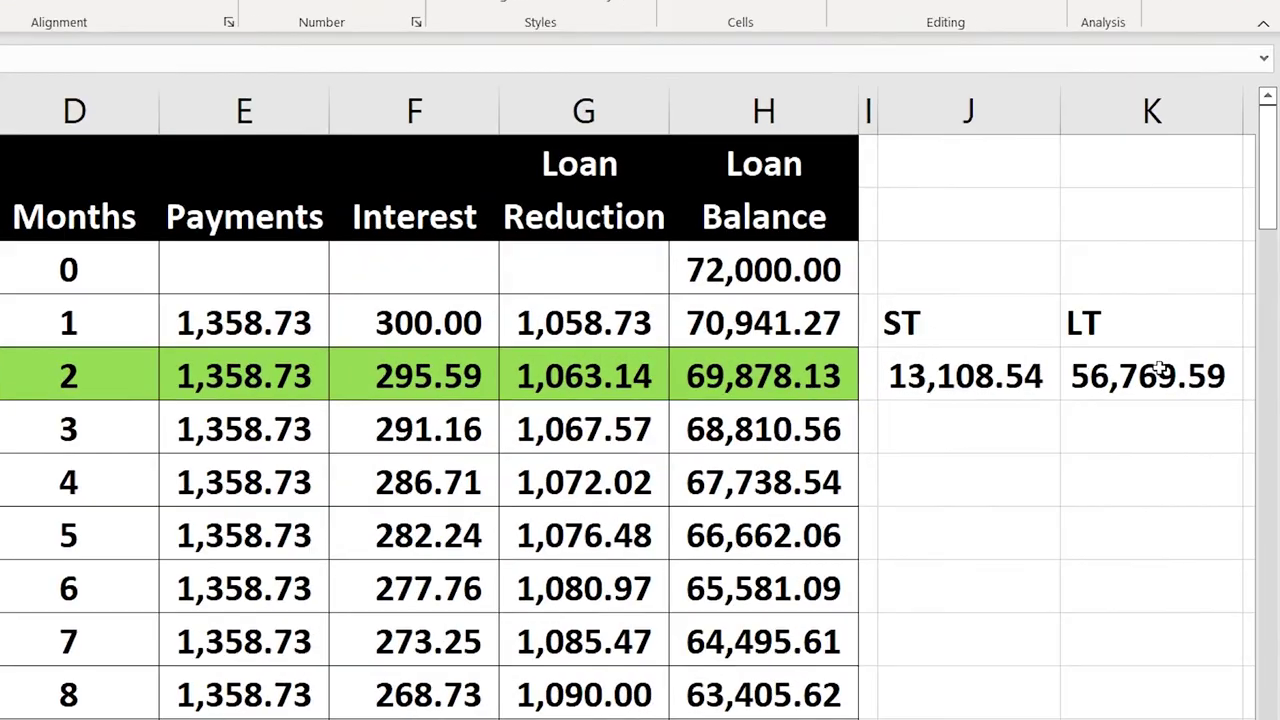
Switch to the Excel amortization table and check the LT amount against the month 14 loan balance in H17
key(Right)
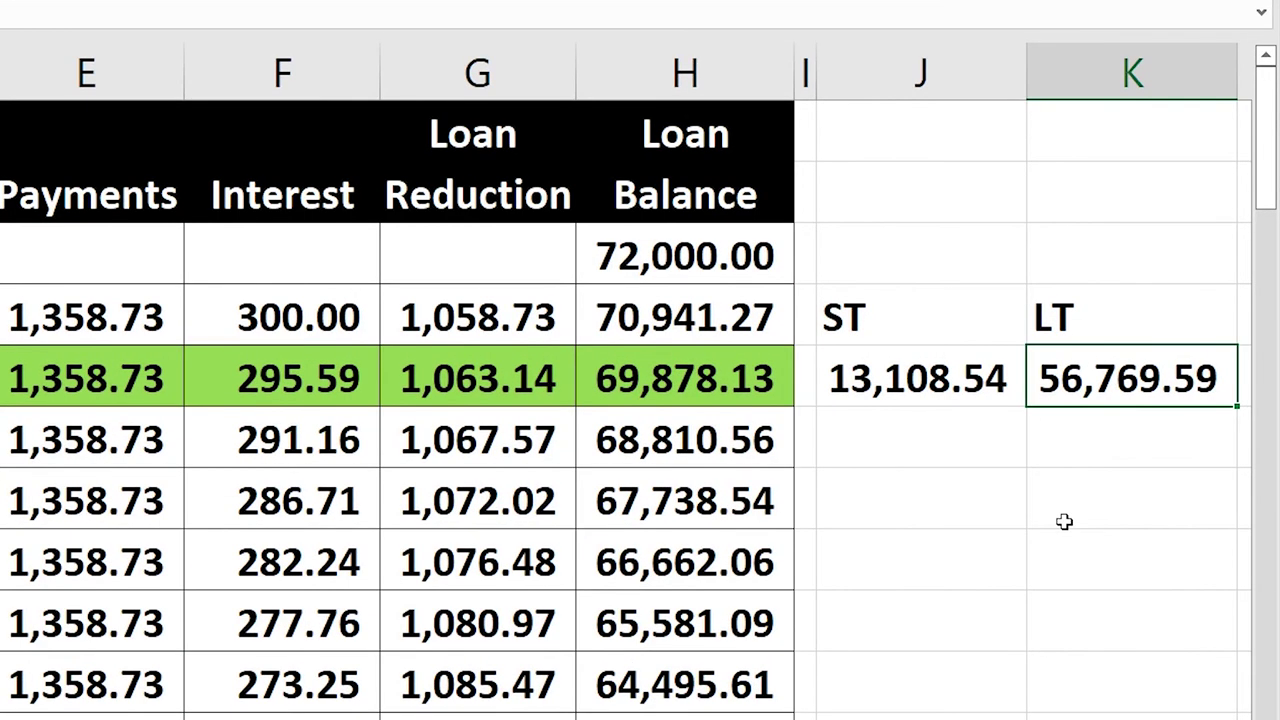
scroll(1063, 521, down, 3)
click(700, 562)
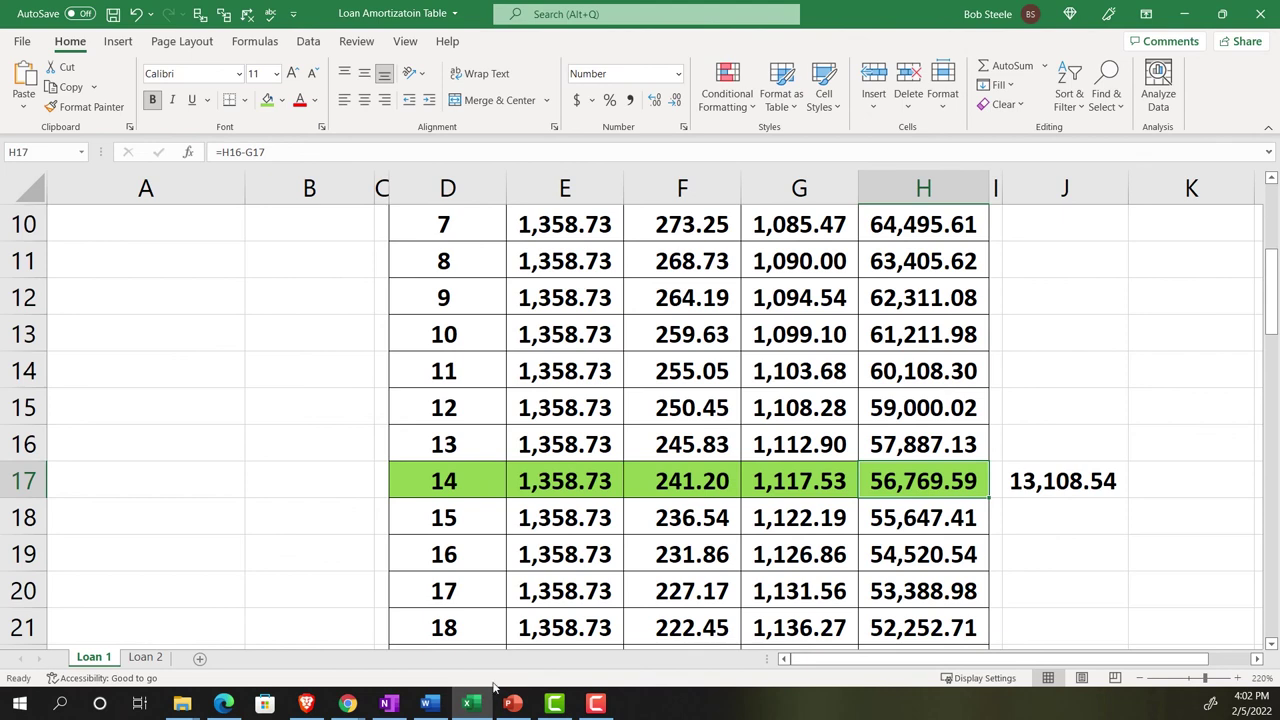
click(460, 698)
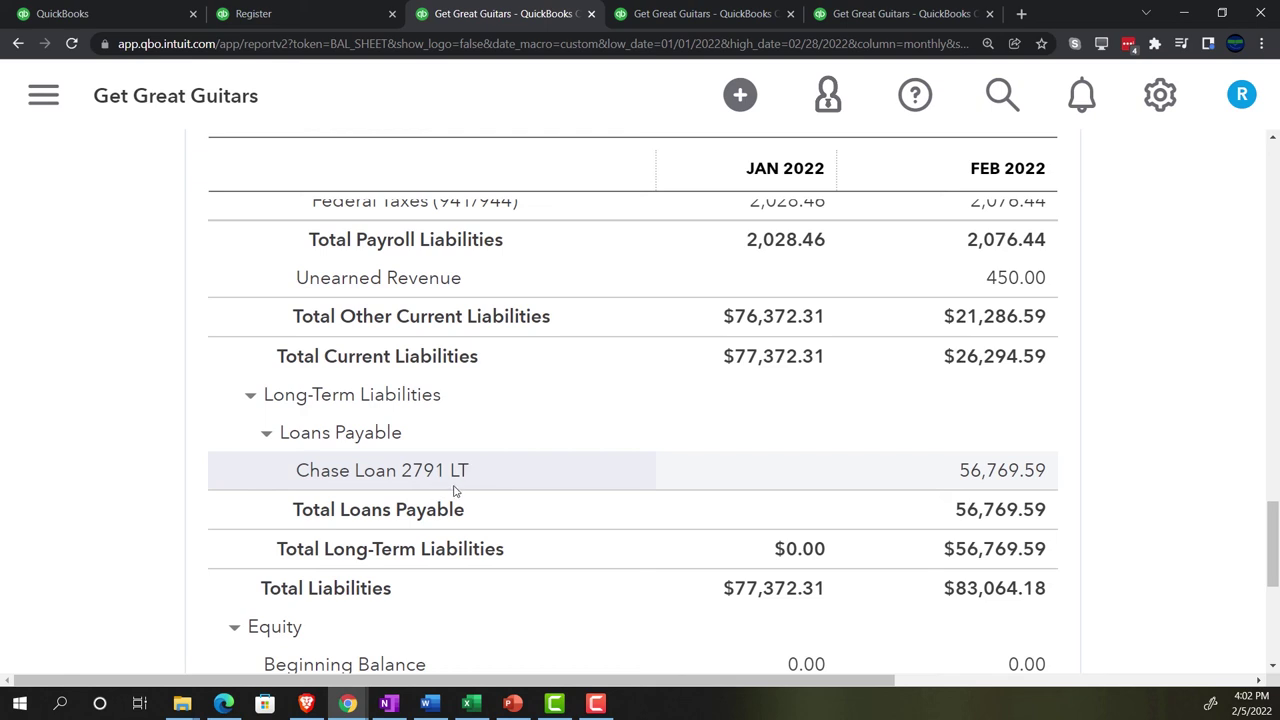
Return to the balance sheet and toggle the long-term Loans Payable detail to review how the Chase LT balance is presented
click(266, 433)
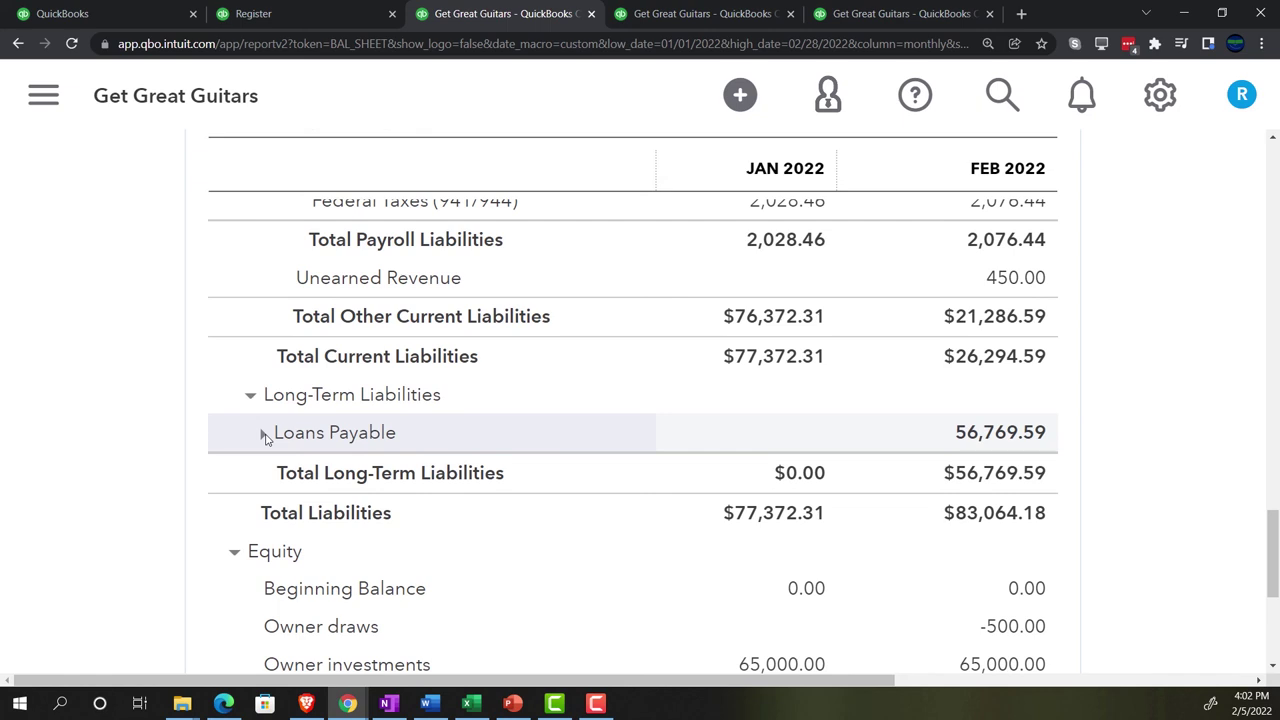
click(266, 434)
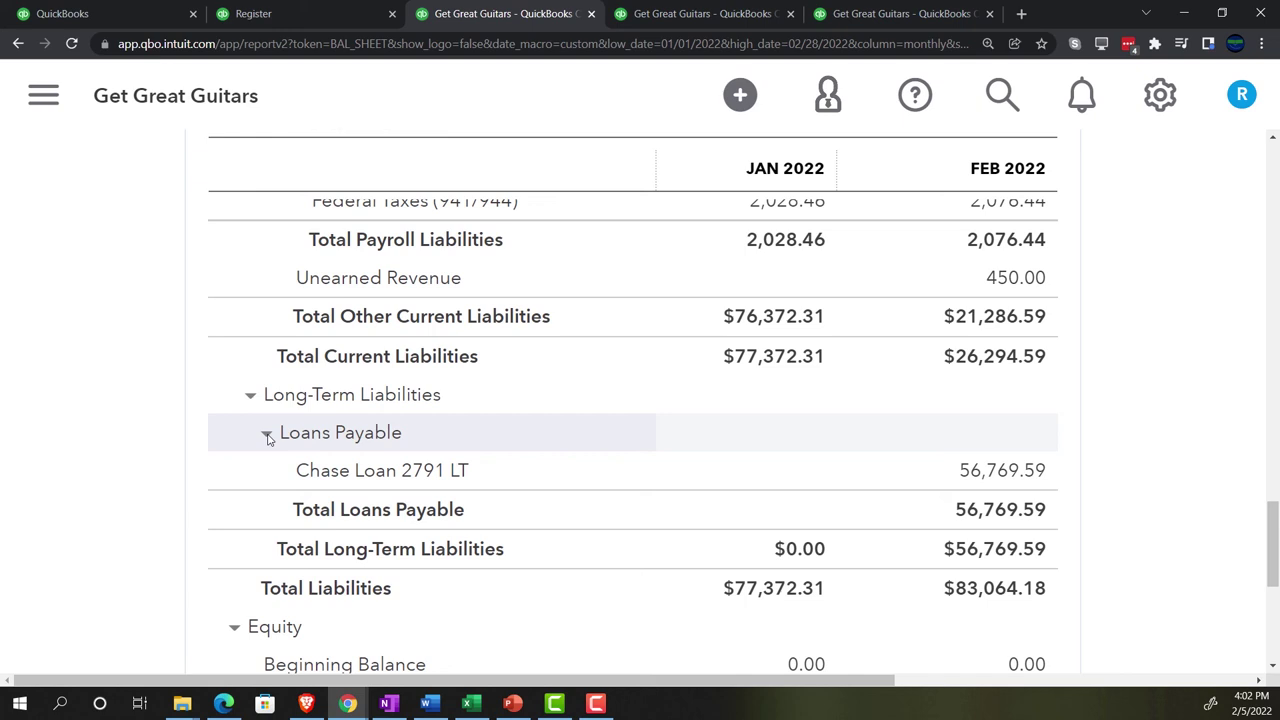
scroll(277, 473, up, 4)
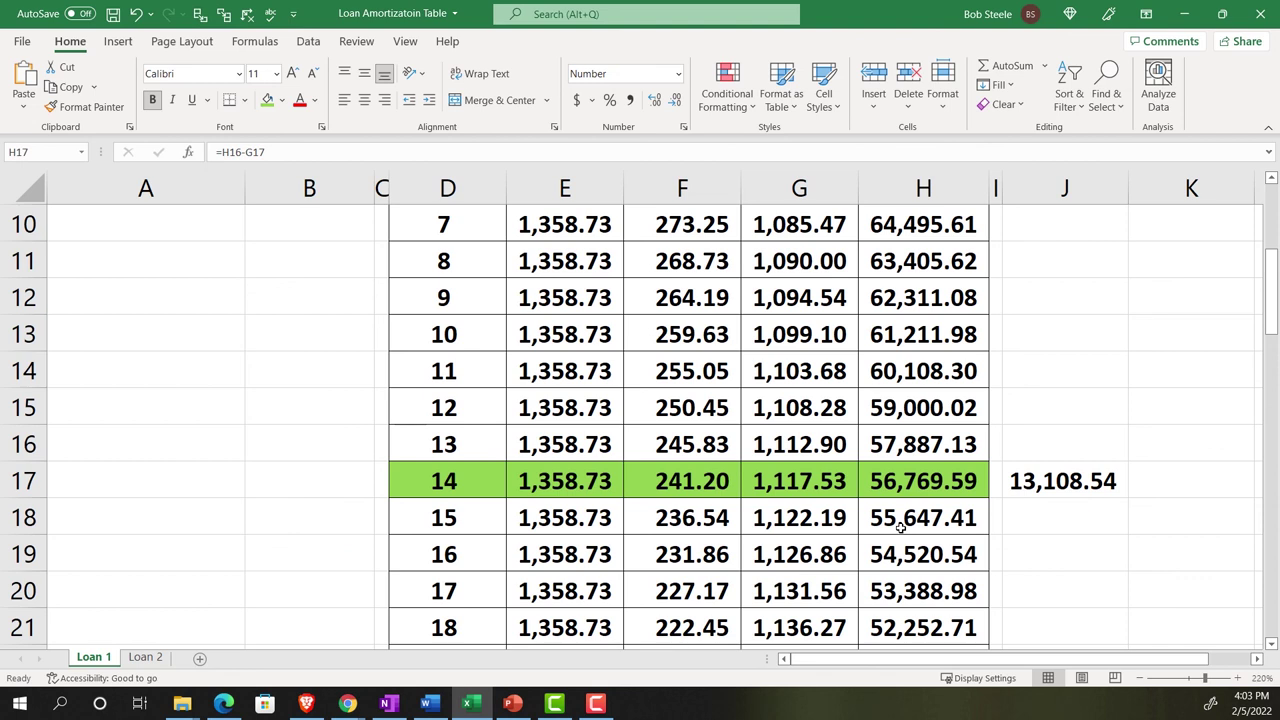
Return to the QuickBooks balance sheet and review the B of A and Chase loans in the current Loan Payable group
click(474, 706)
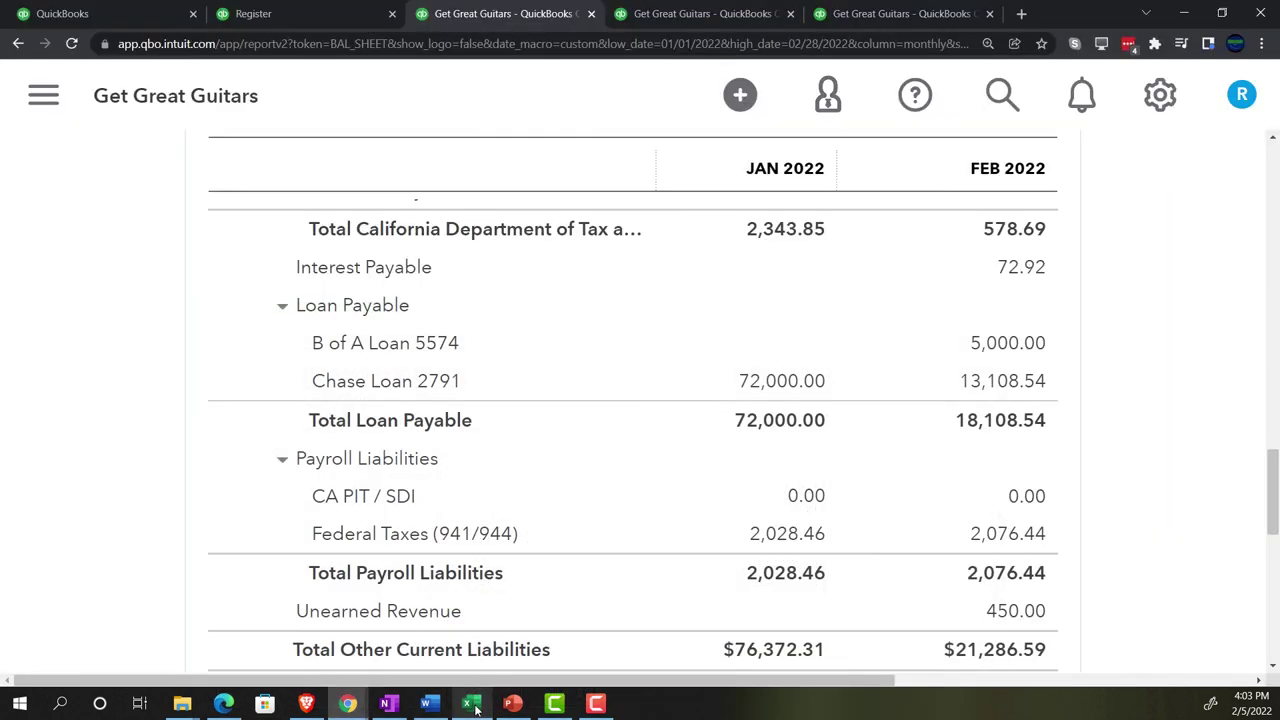
key(ctrl+plus)
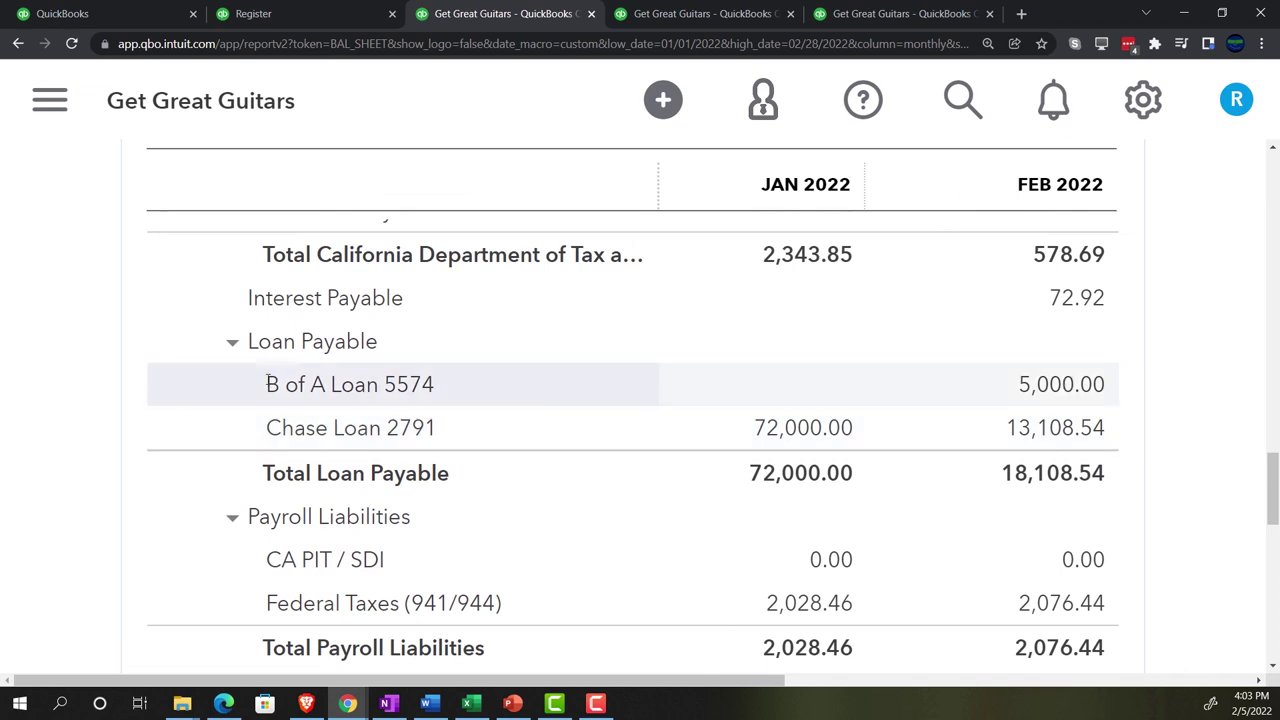
Switch to the Trial Balance report and rerun it for the period 02/01/2022 to 02/28/2022
click(845, 13)
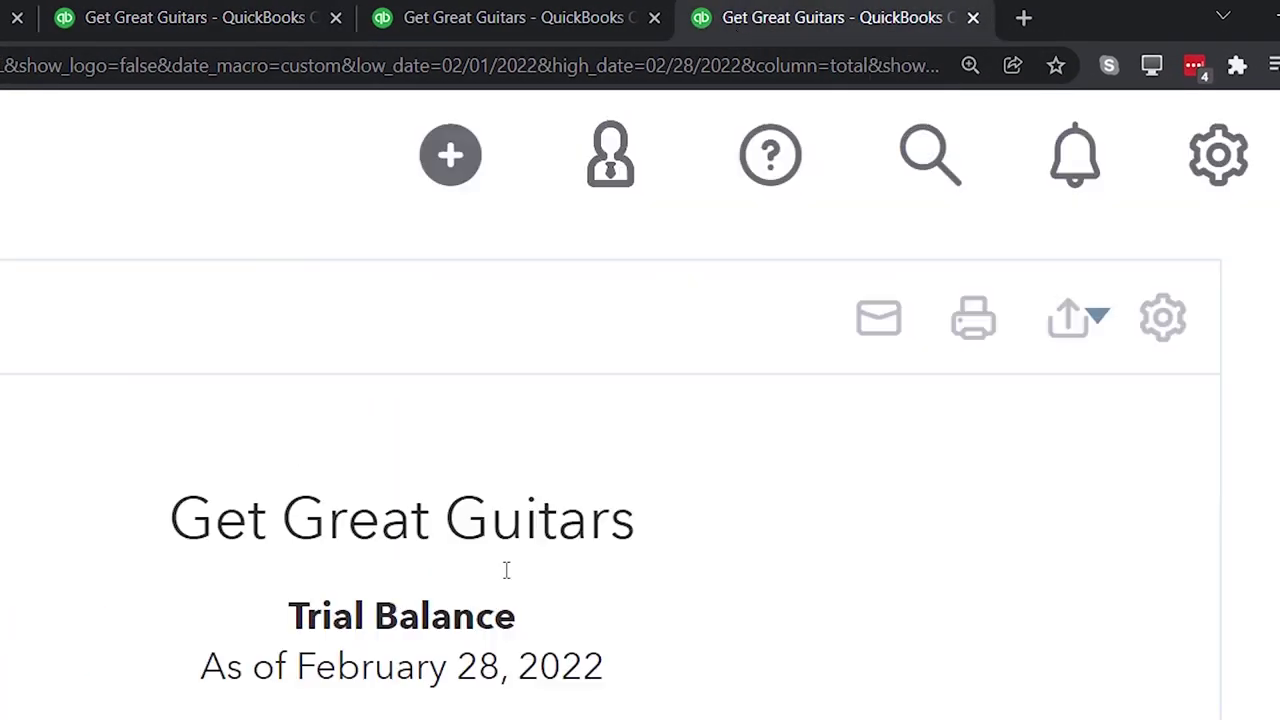
scroll(472, 555, up, 5)
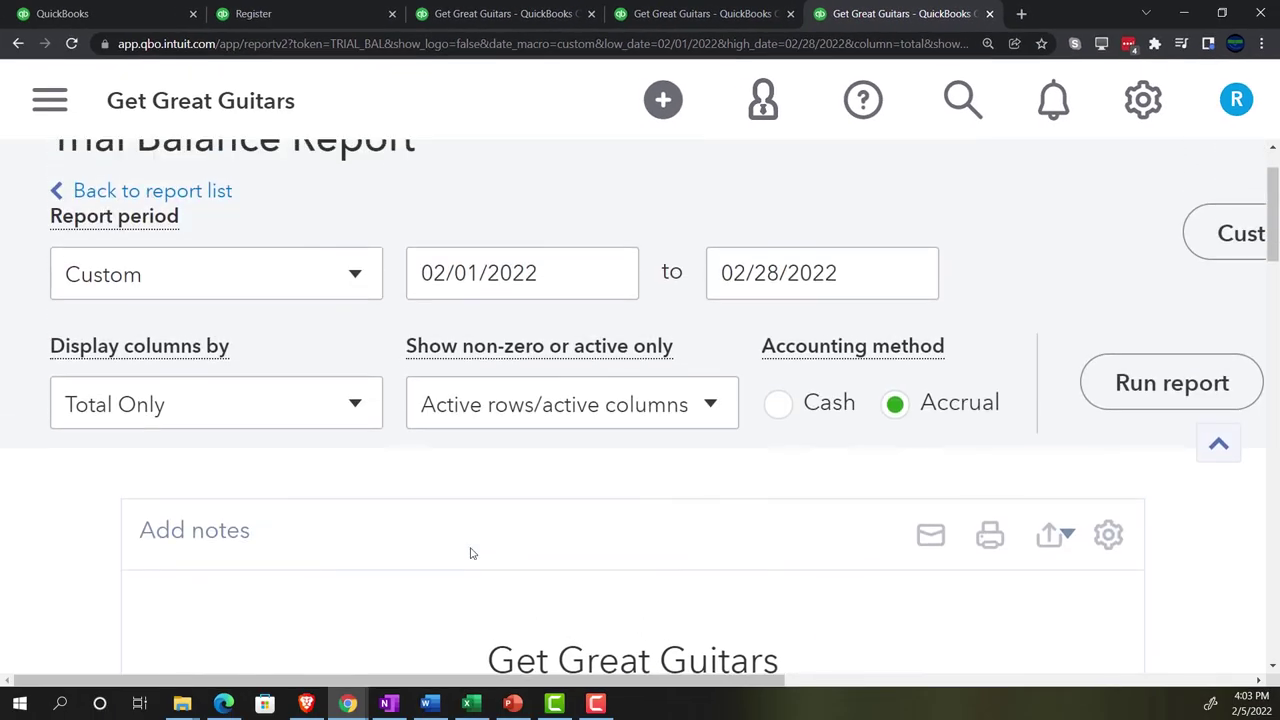
click(1124, 381)
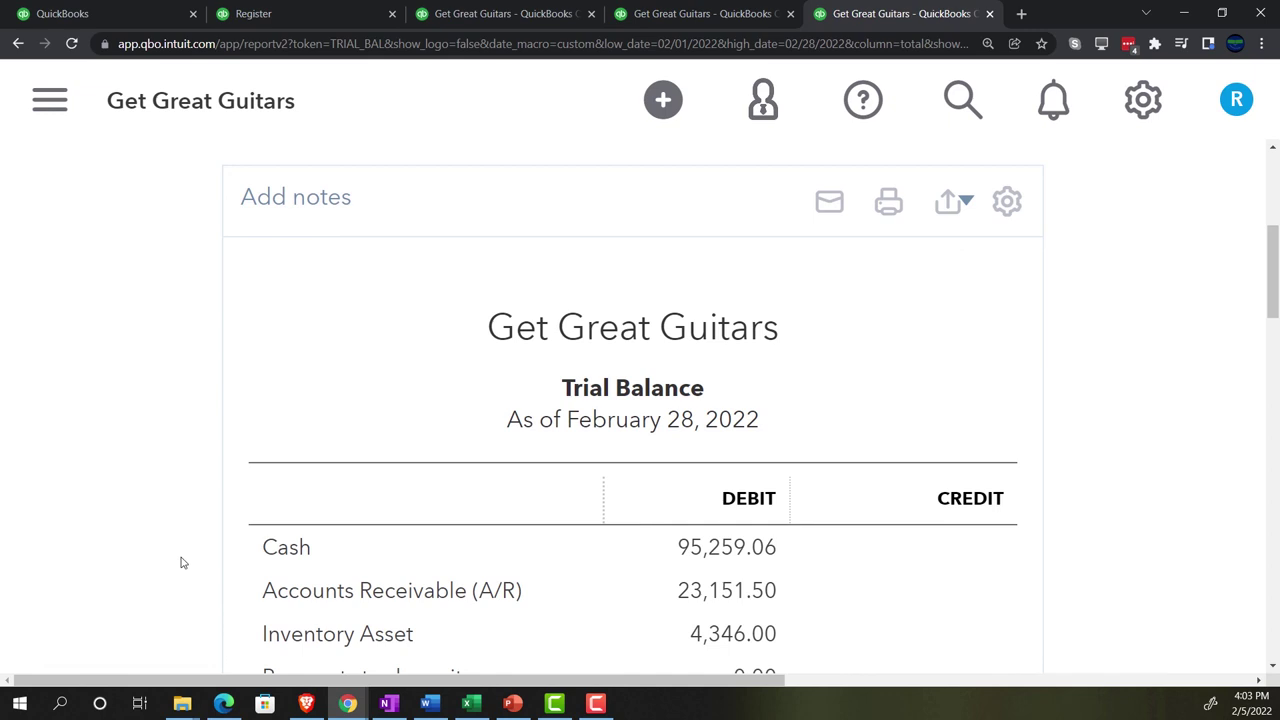
Examine the refreshed trial balance from Cash through the short-term and long-term Chase loan accounts to the debit and credit totals
scroll(182, 560, down, 3)
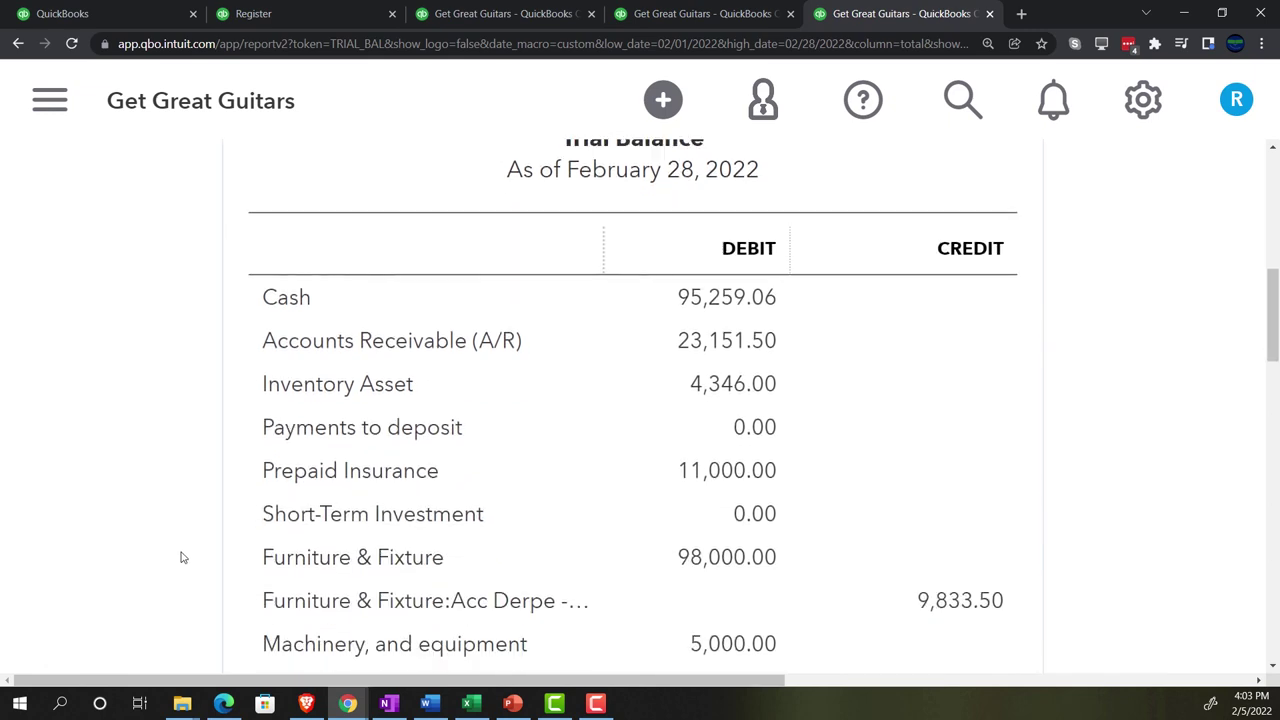
scroll(182, 557, down, 2)
scroll(182, 557, down, 1)
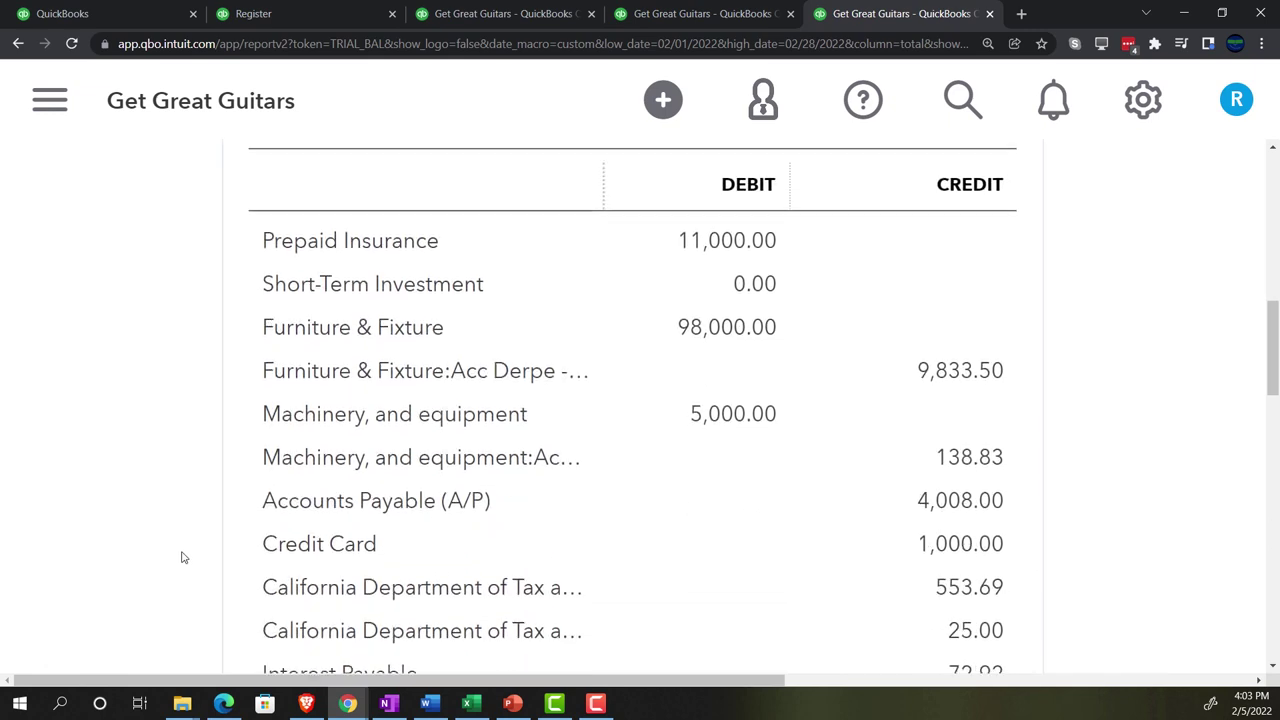
scroll(182, 557, down, 2)
scroll(183, 557, down, 2)
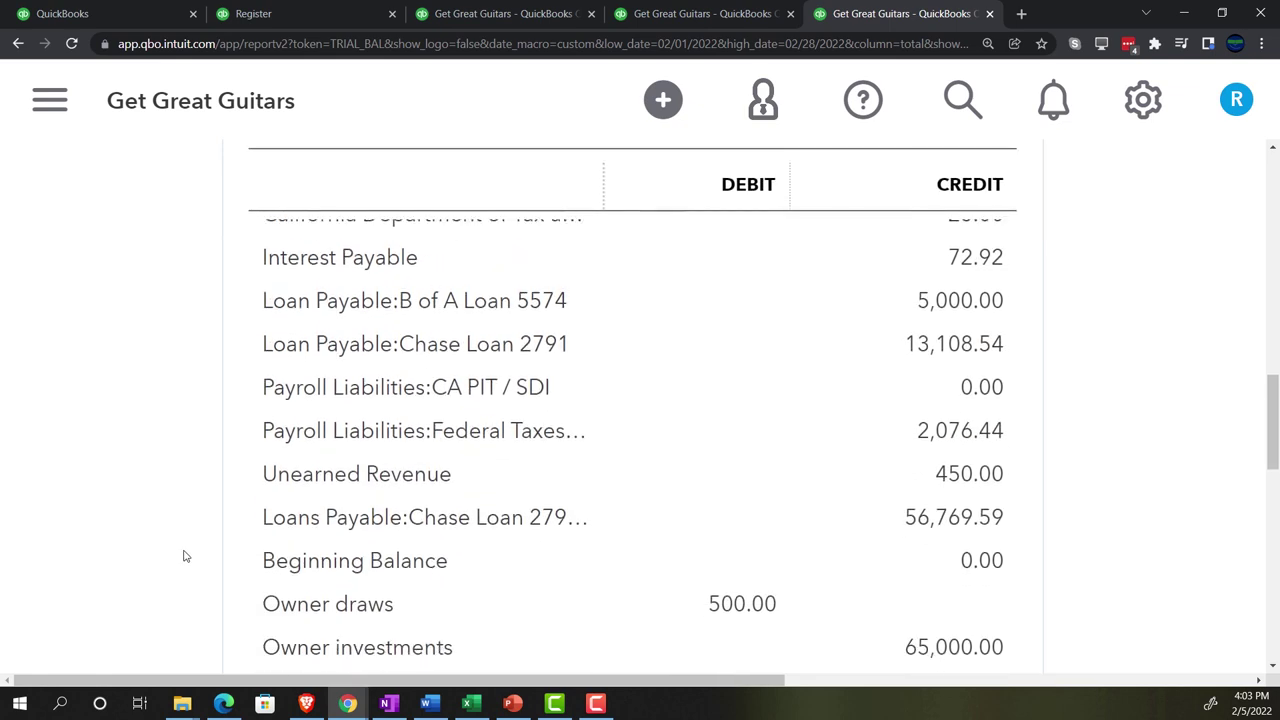
scroll(185, 556, down, 3)
scroll(190, 554, down, 3)
scroll(190, 554, down, 3)
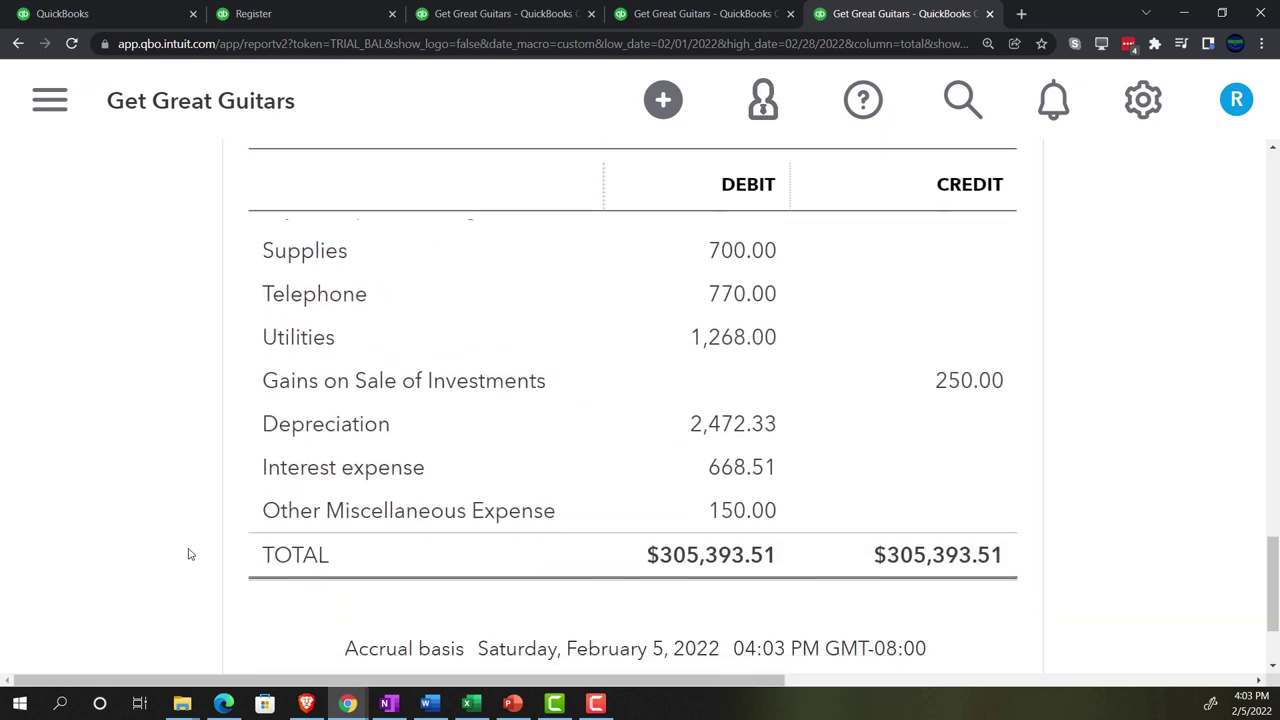